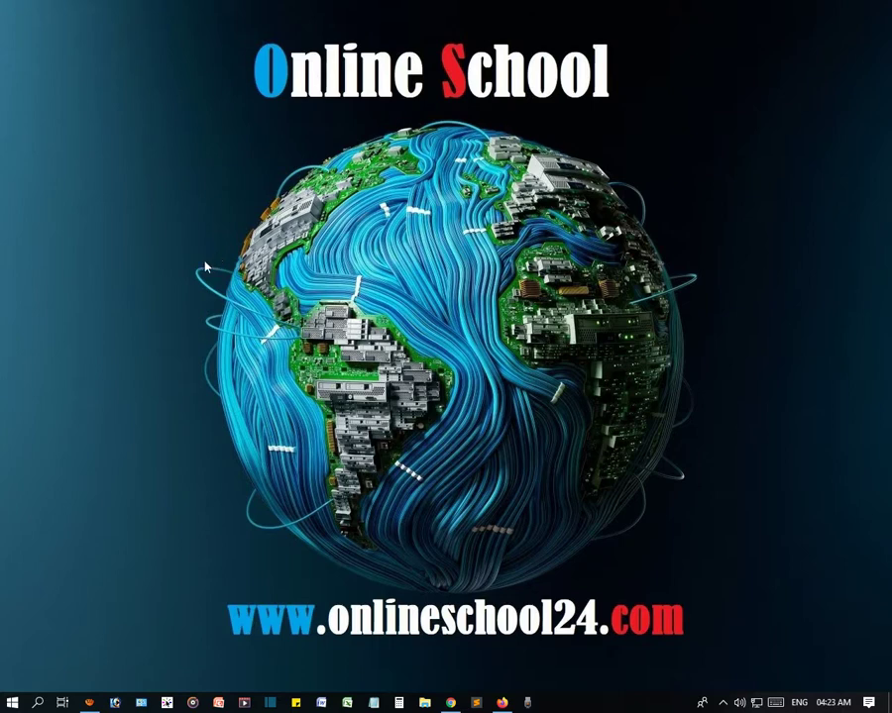
- Launch Microsoft Office Excel 2007 by searching 'e' in the Start menu
left_click(12, 702)
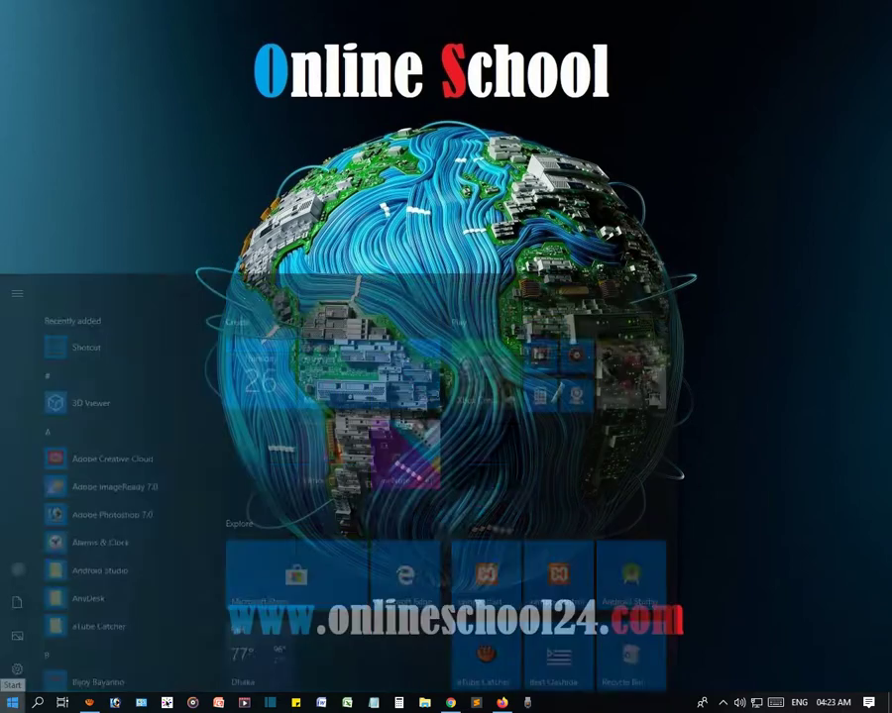
type("e")
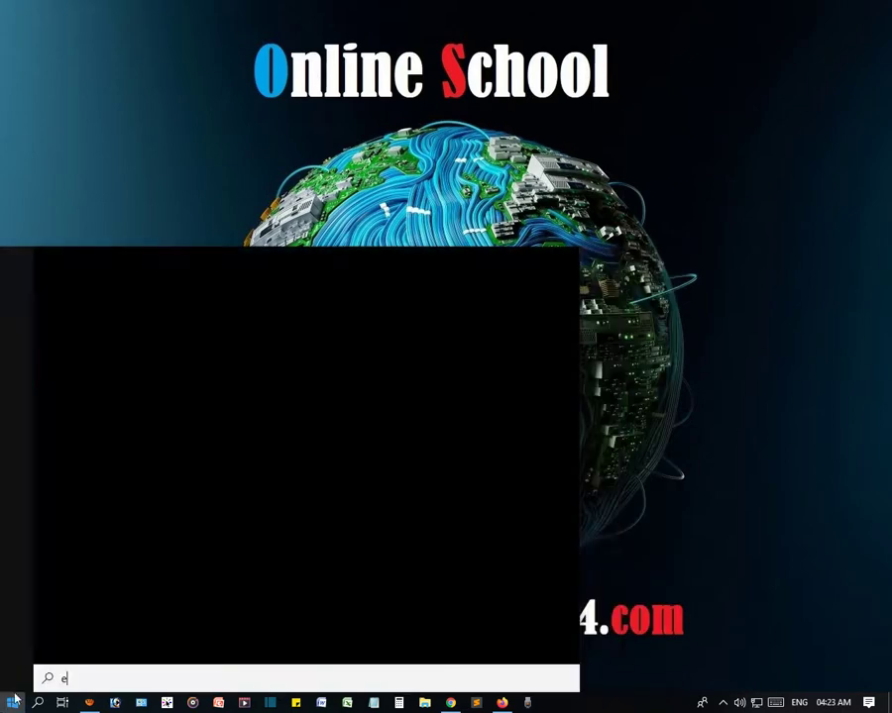
left_click(147, 331)
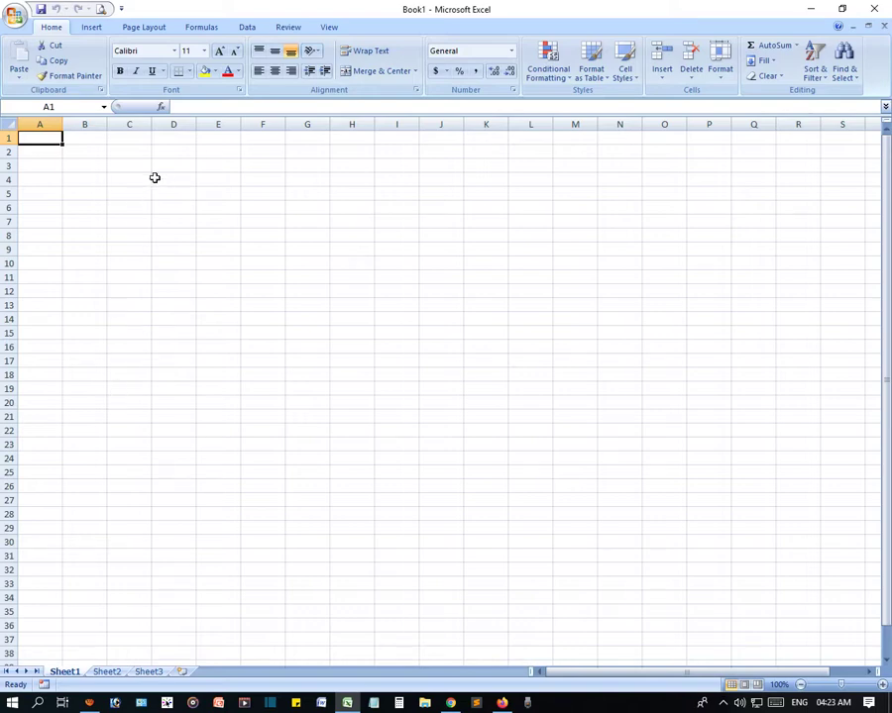
- Type the title 'Online School' in D1 and set its font size to 24
left_click(165, 137)
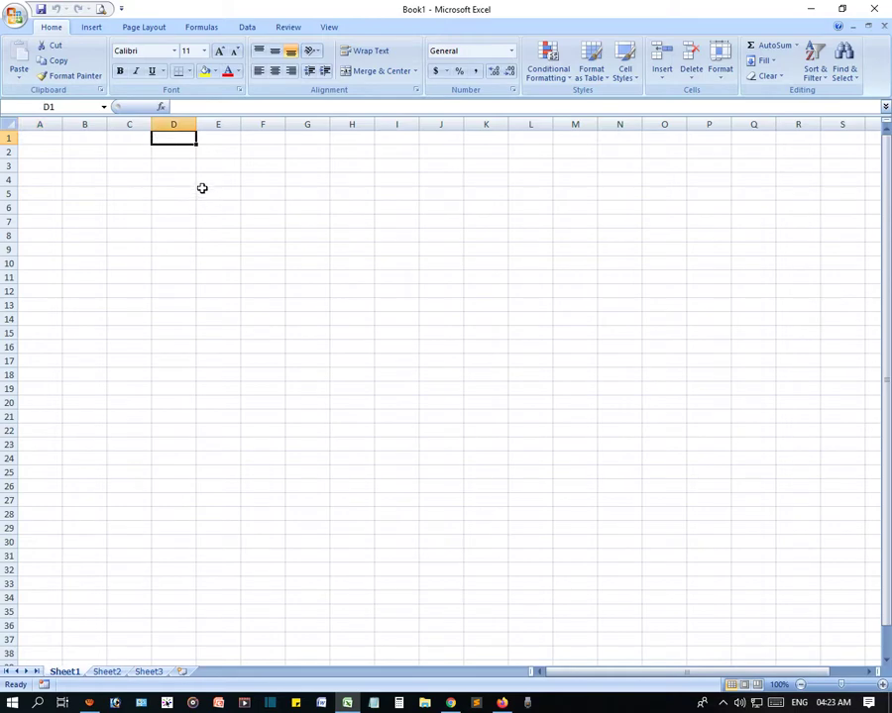
type("Ob")
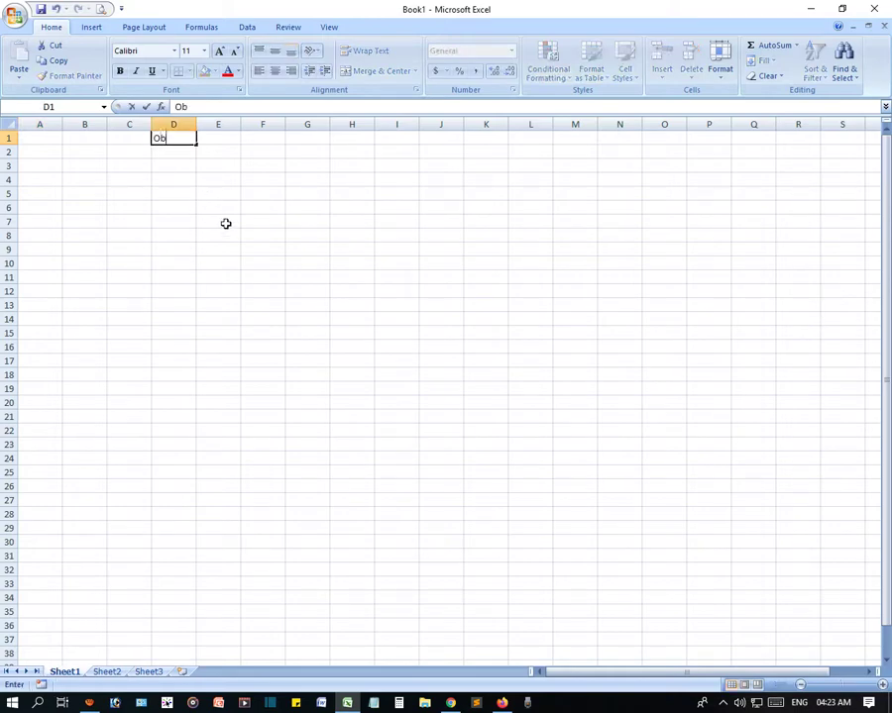
key("BackSpace")
type("nli")
type("ne School")
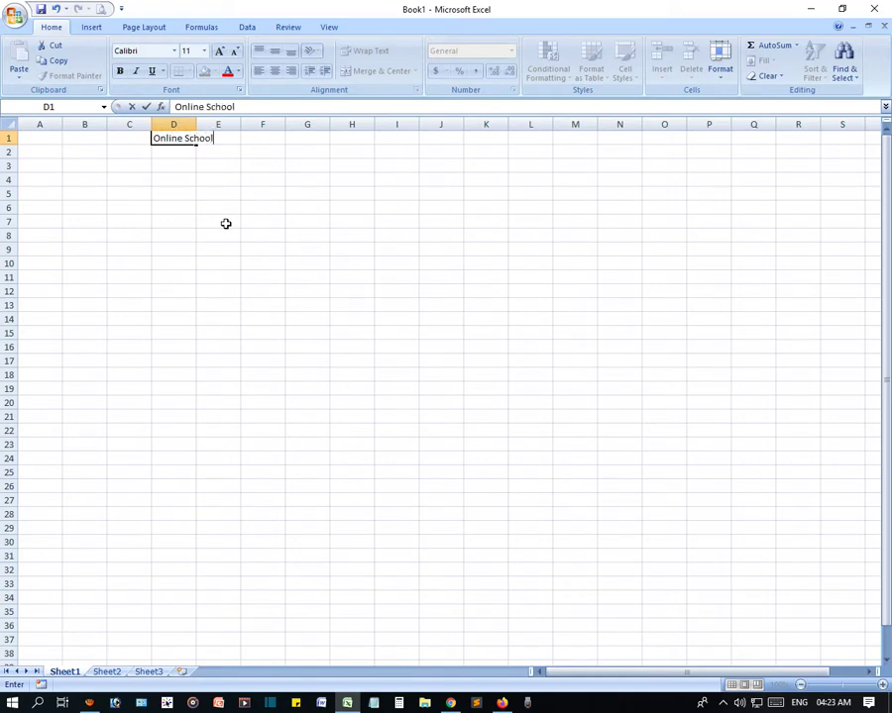
key("Return")
key("Up")
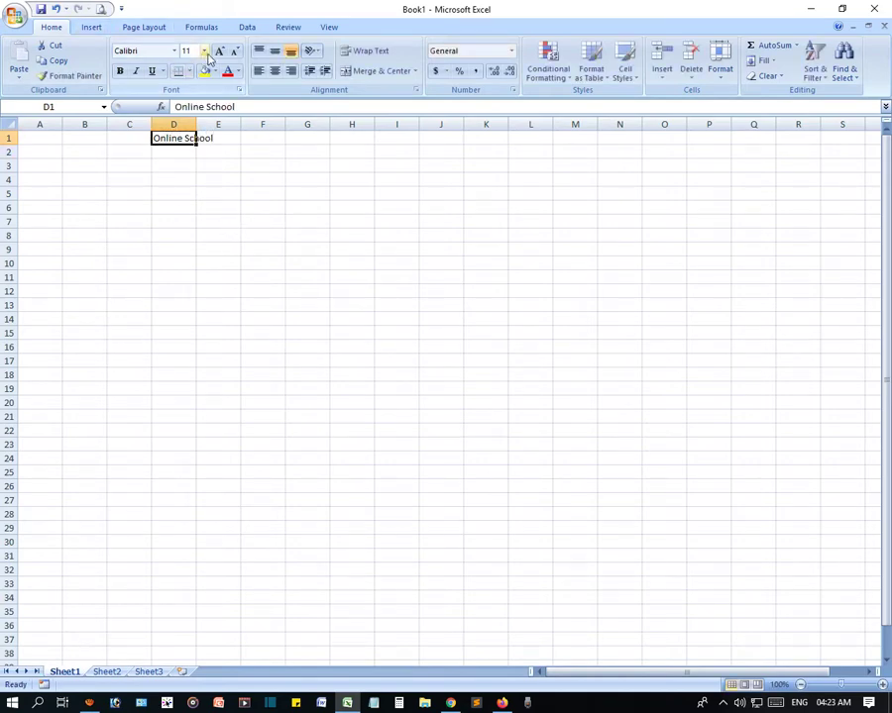
left_click(204, 51)
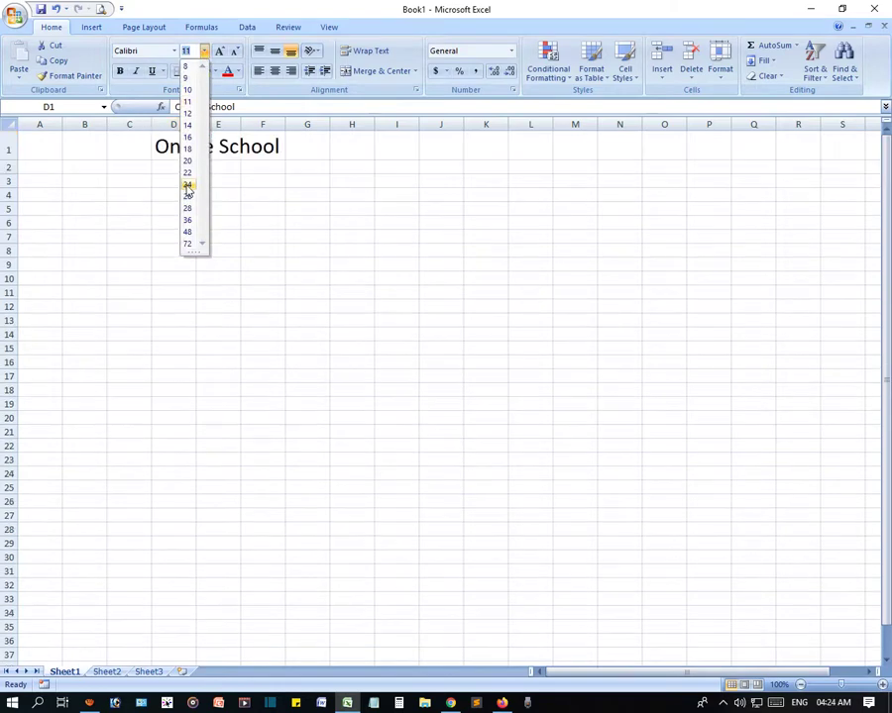
left_click(186, 186)
left_click(54, 227)
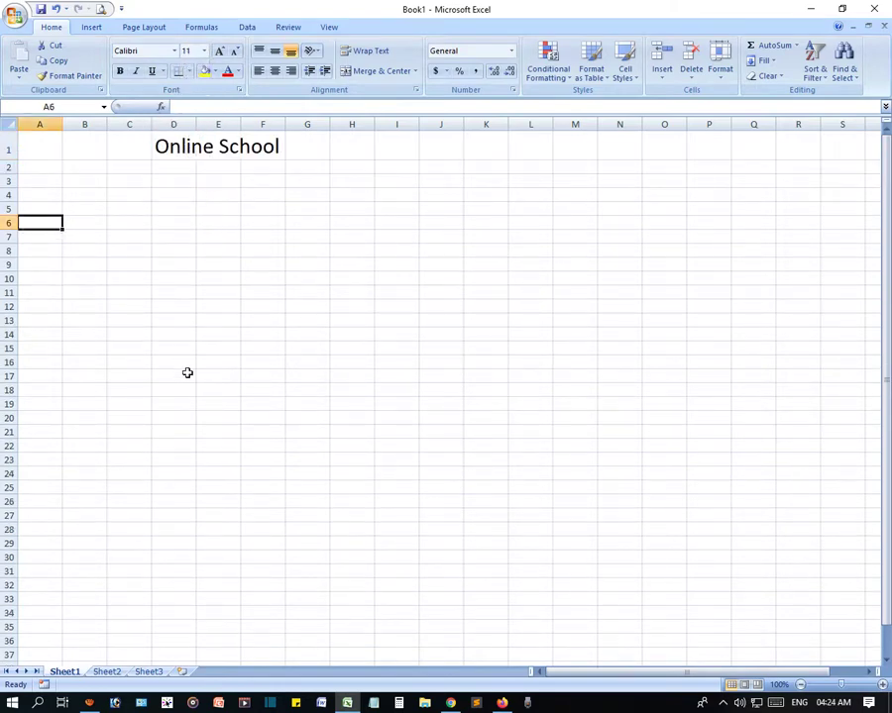
- Label A6 'Data Source' and put the heading 'Name' in A8
type("Data")
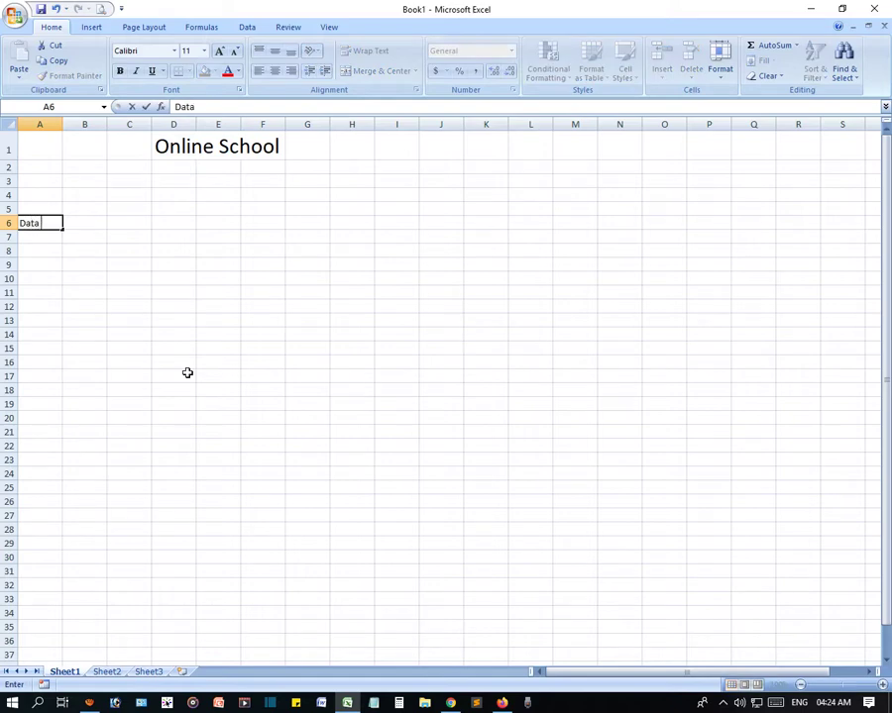
type(" Source")
key("Return")
key("Return")
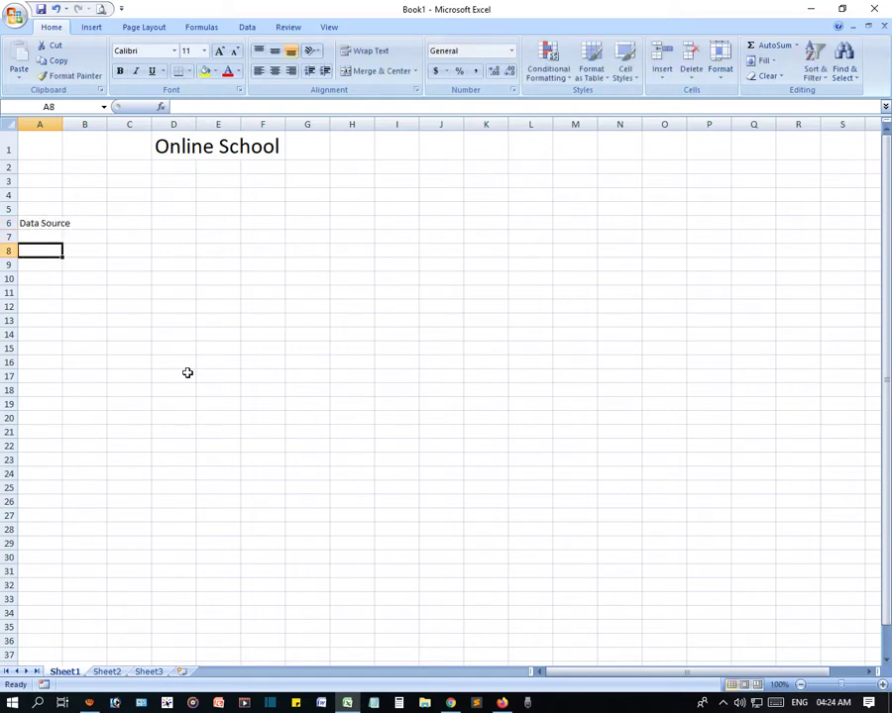
type("Name")
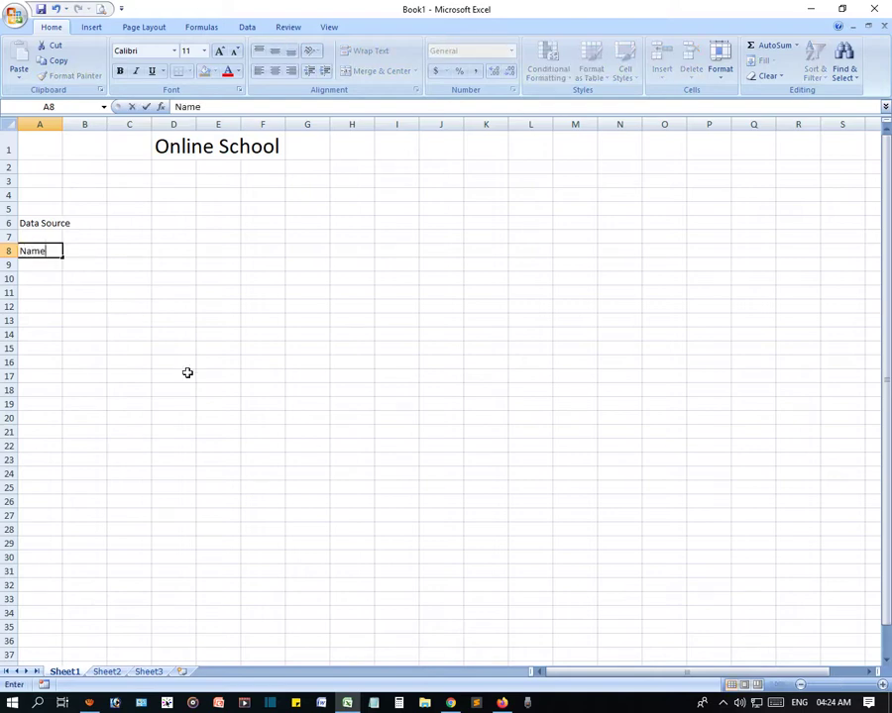
key("Return")
- Enter the six student names down A9:A14
type("E")
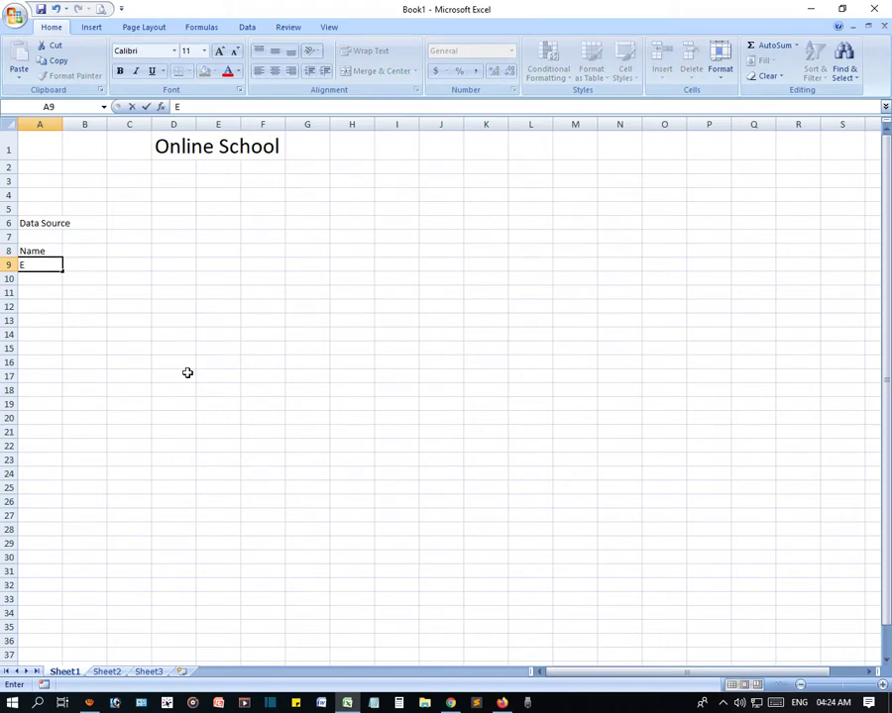
key("BackSpace")
type("Habib")
key("Return")
type("A")
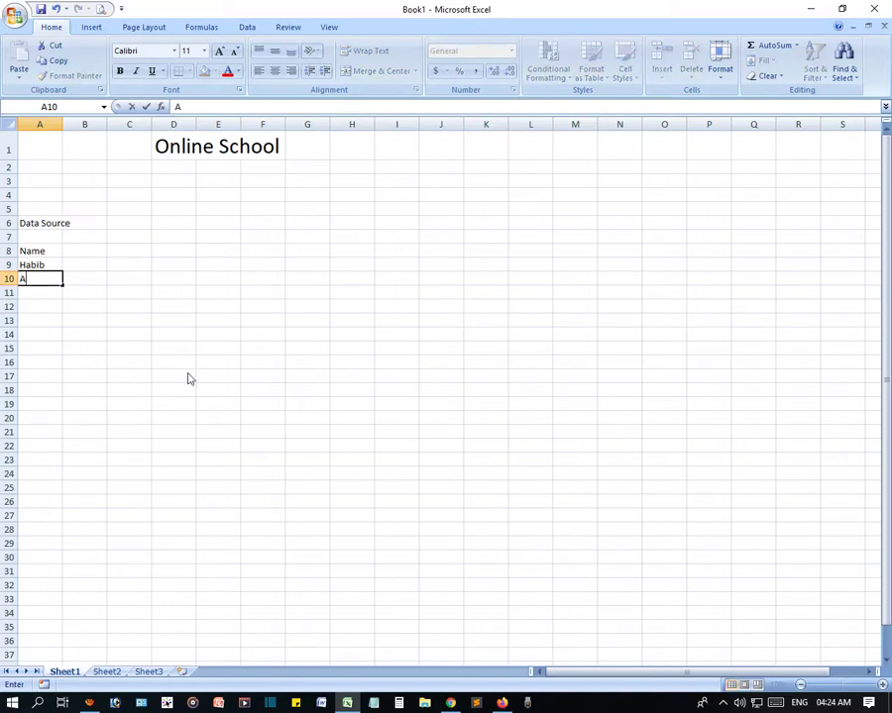
type("hsan")
key("Return")
type("N")
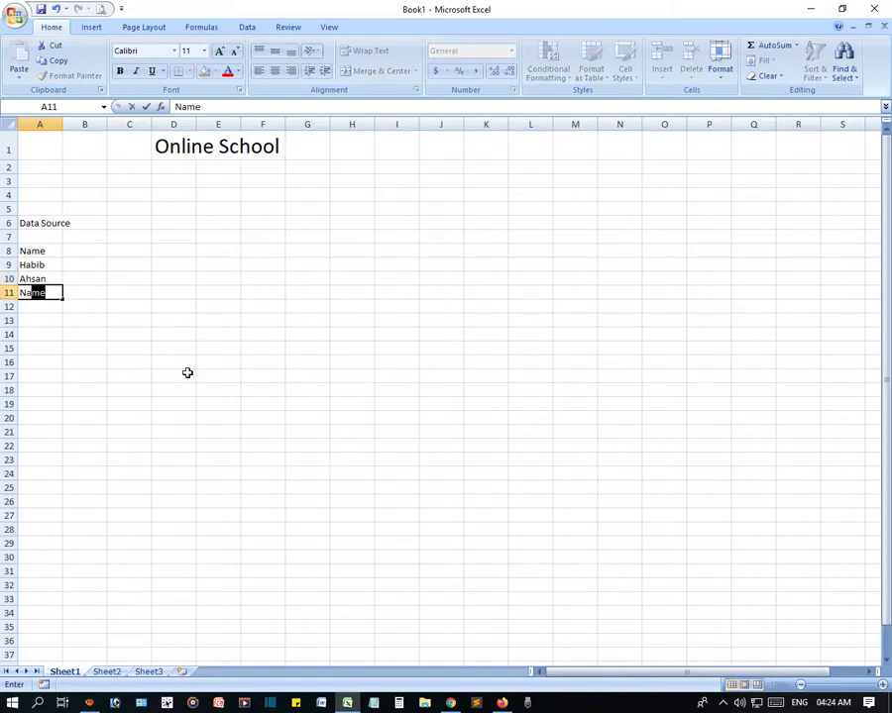
type("ayim")
key("Return")
type("Ra")
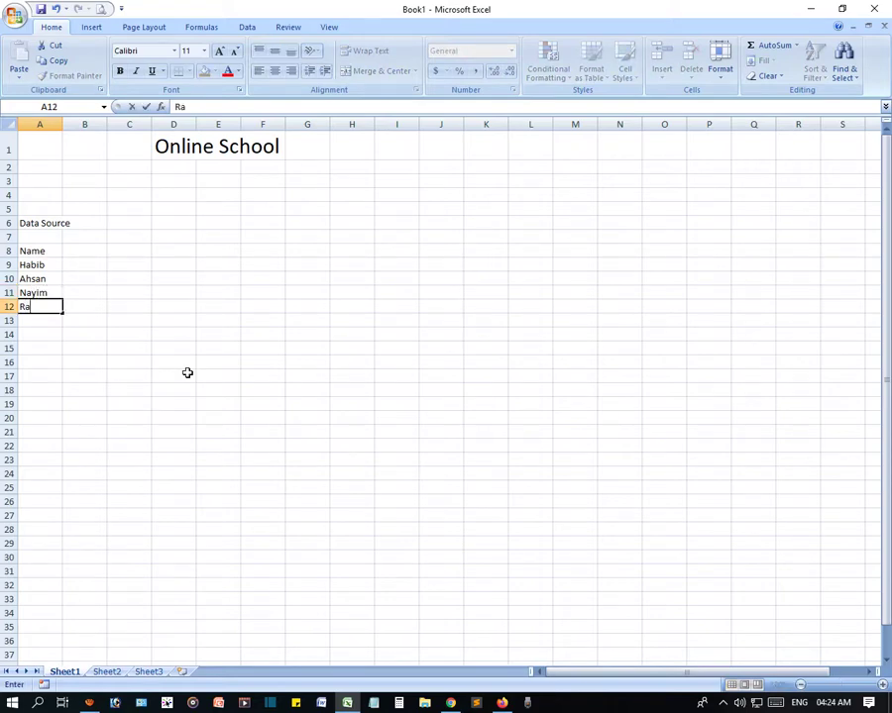
type("biul")
key("Return")
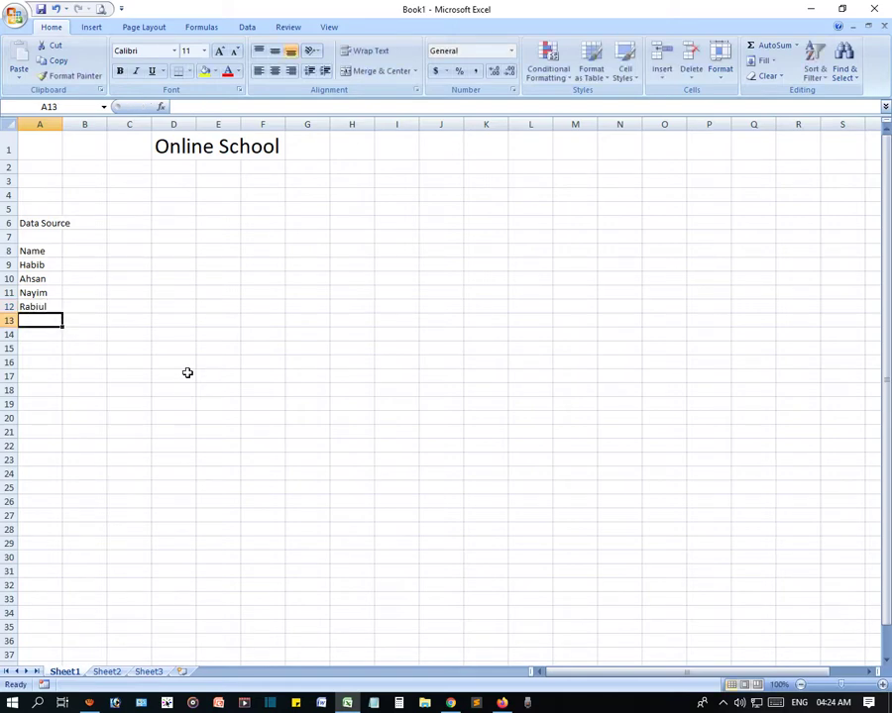
type("Mah")
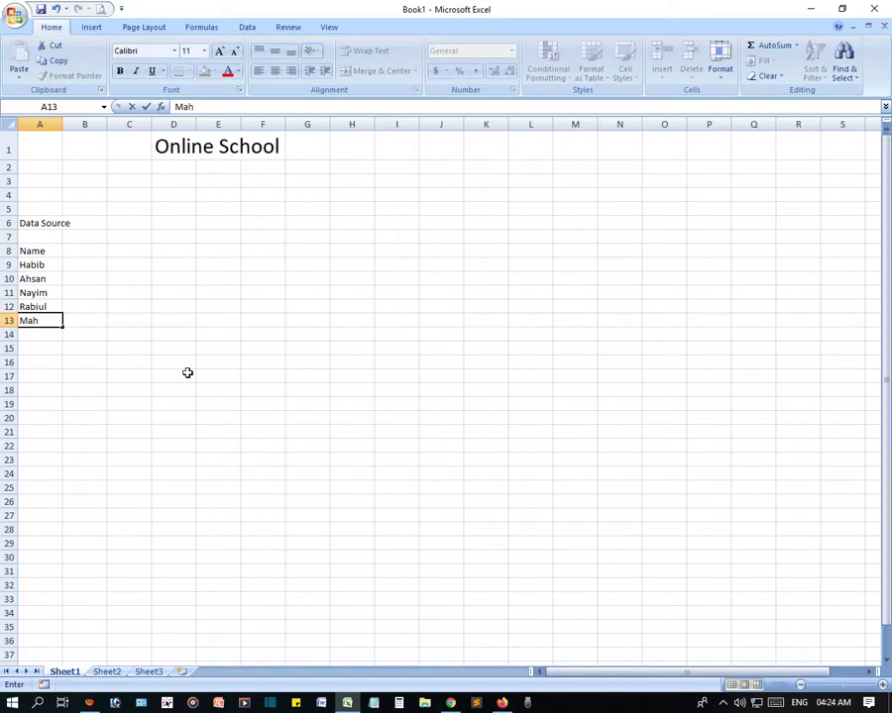
type("bub")
key("Return")
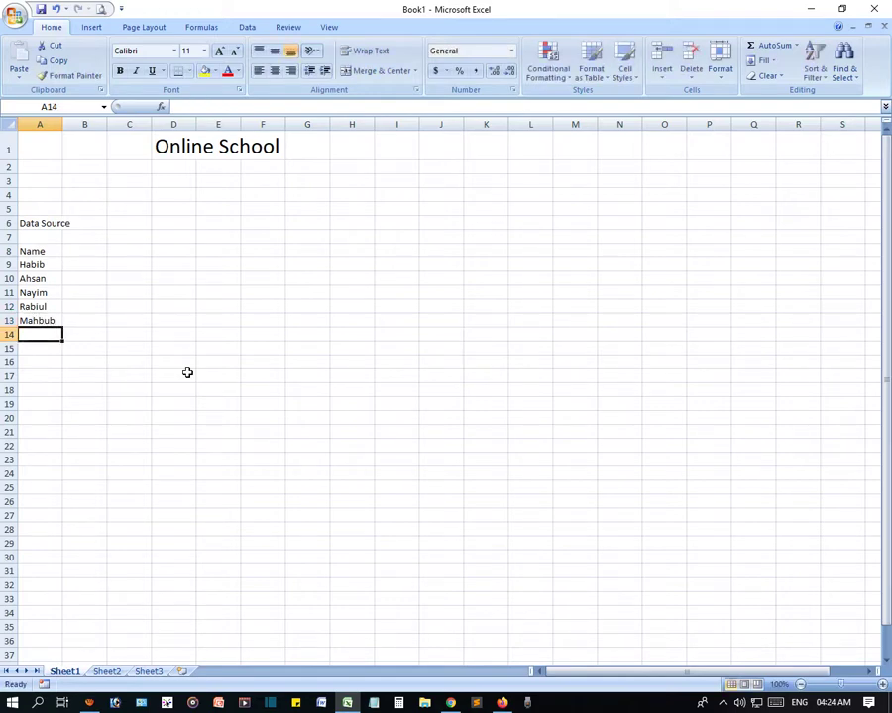
type("Mou")
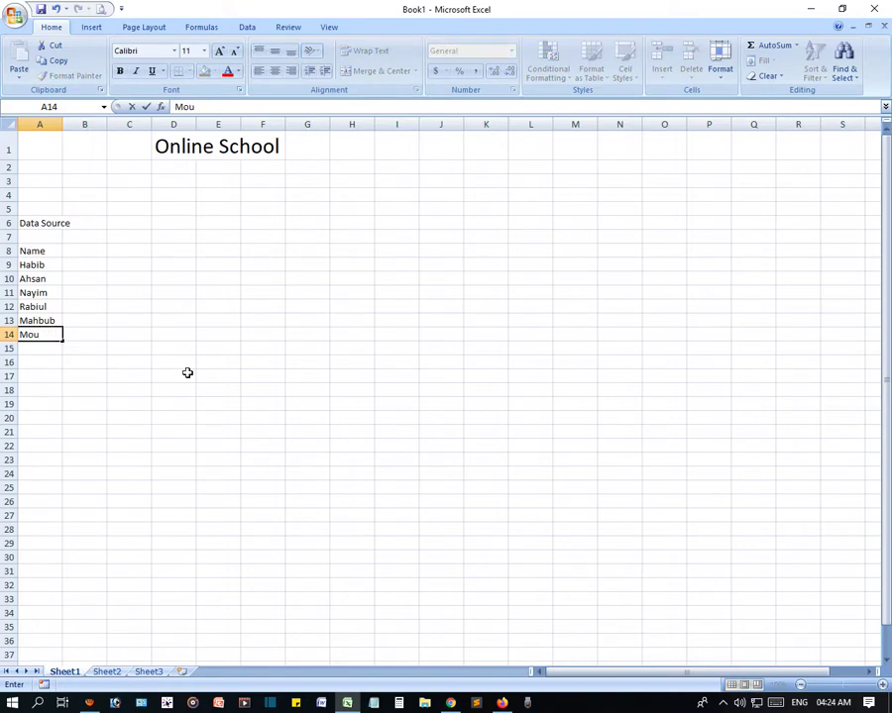
key("Return")
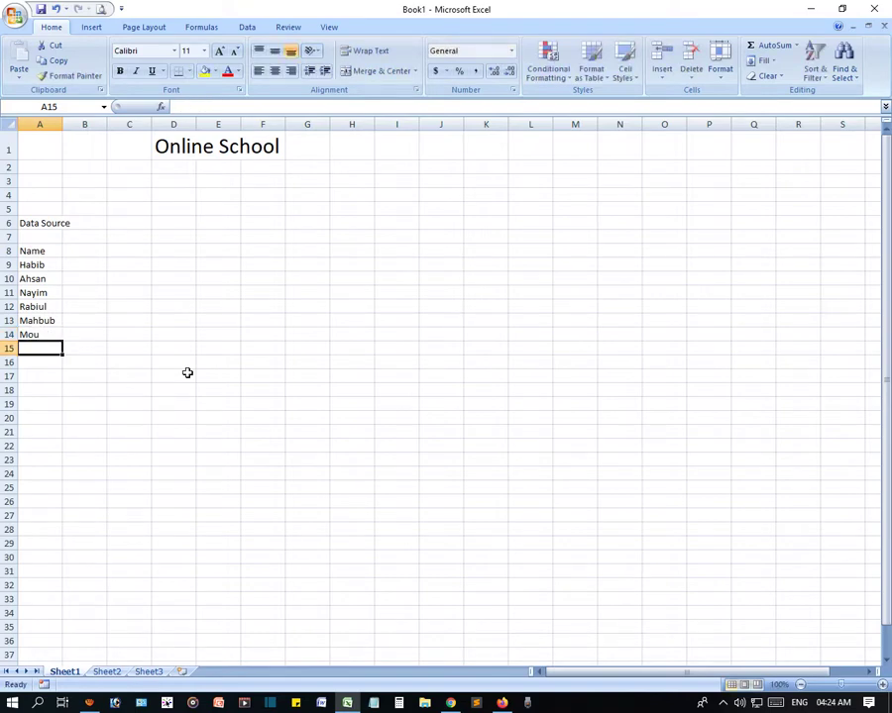
left_click(34, 251)
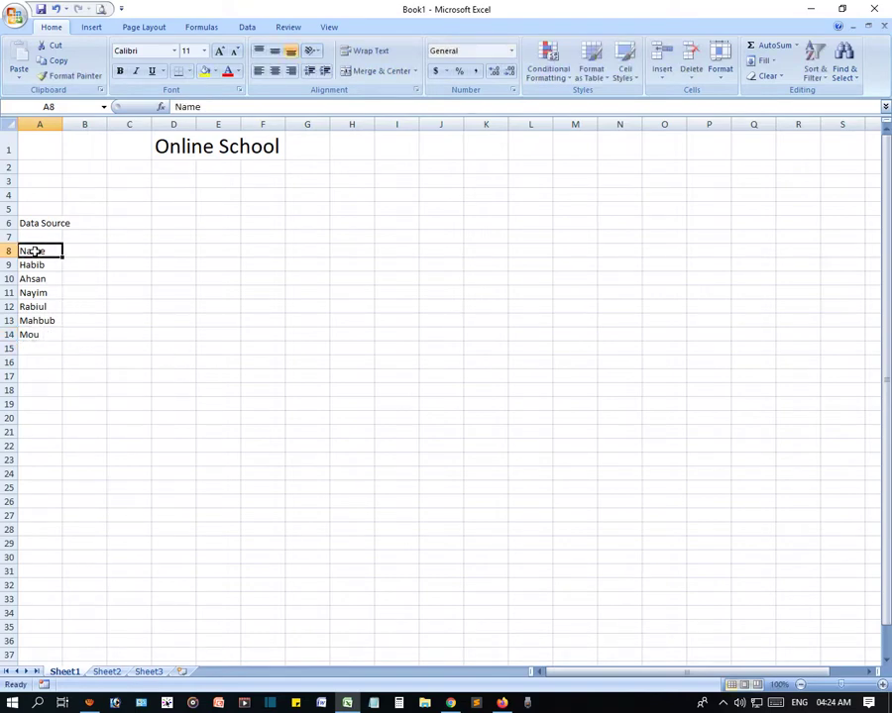
- Enter month headings January through June across B8:G8
left_click(88, 251)
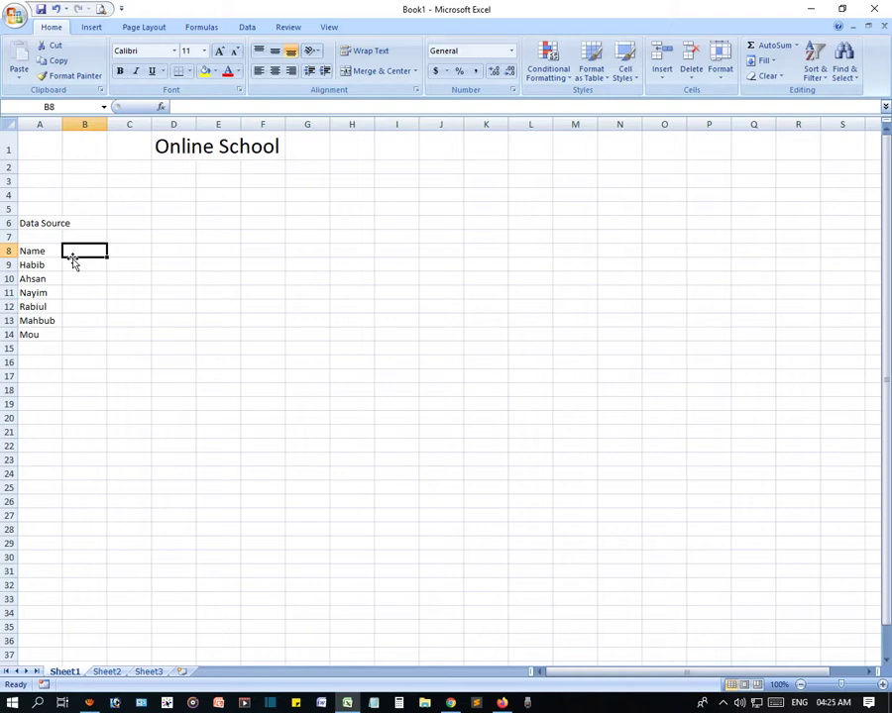
type("Jan")
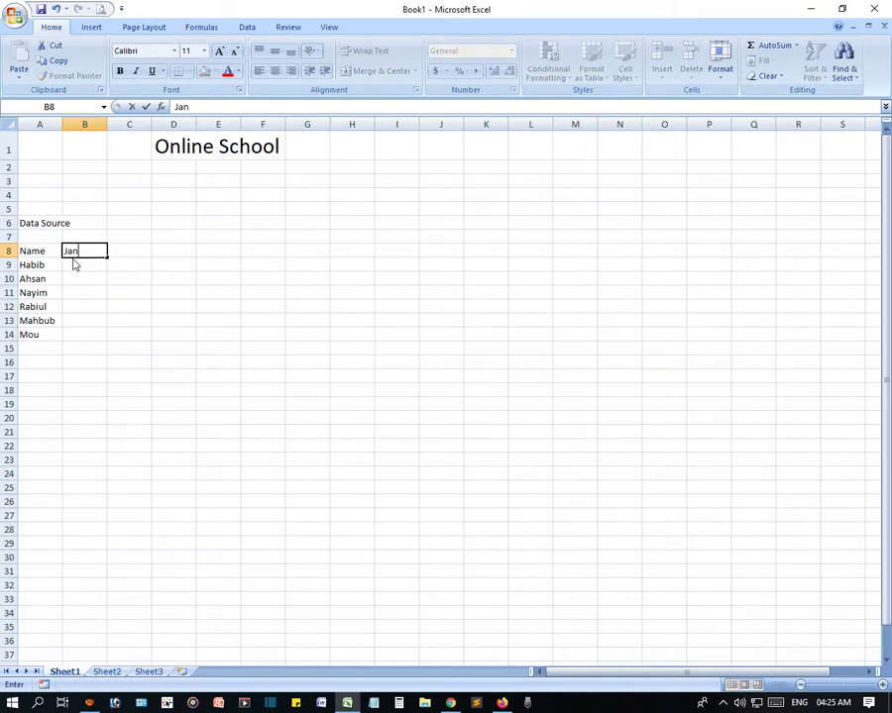
type("uary")
key("Tab")
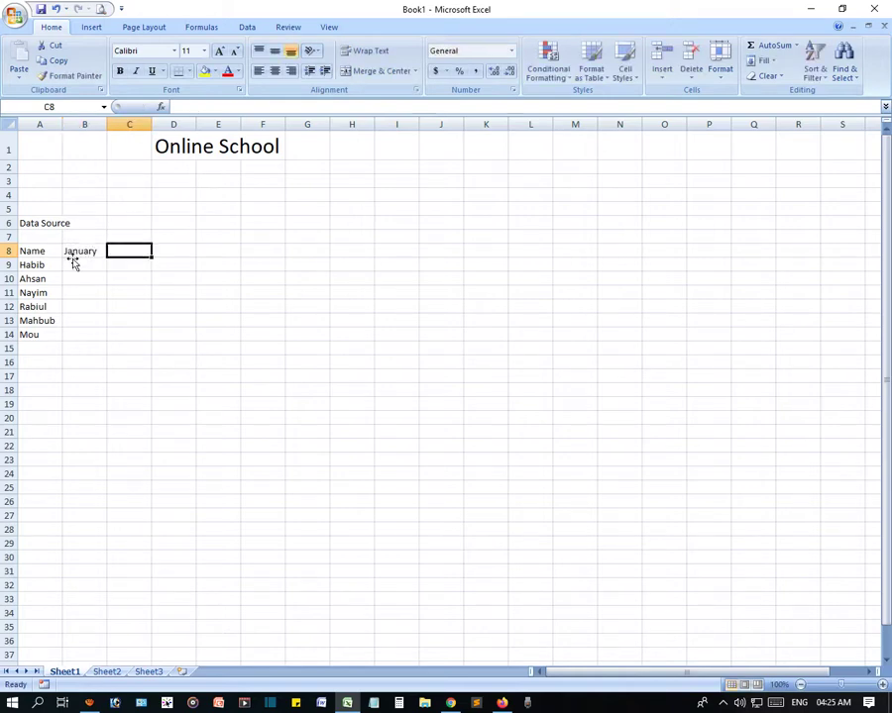
type("Febru")
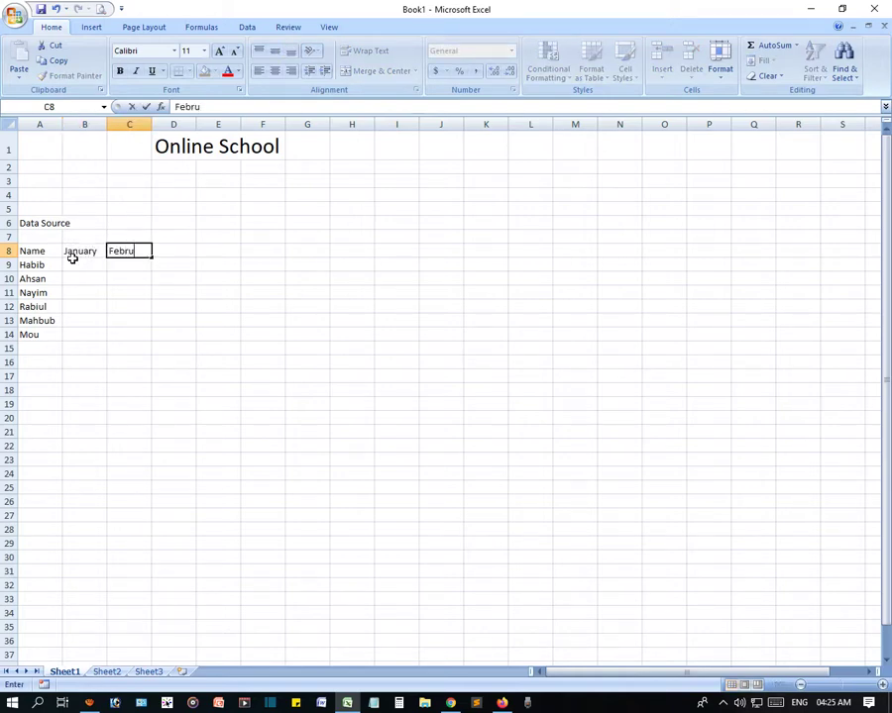
type("ay")
key("Tab")
type("Mar")
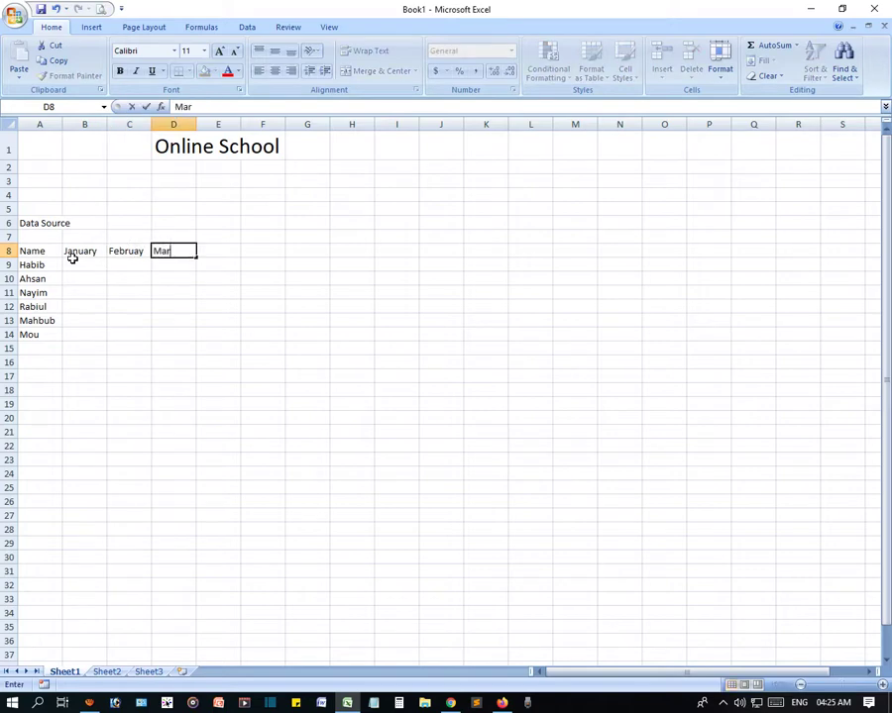
type("ch")
key("Tab")
type("Apri")
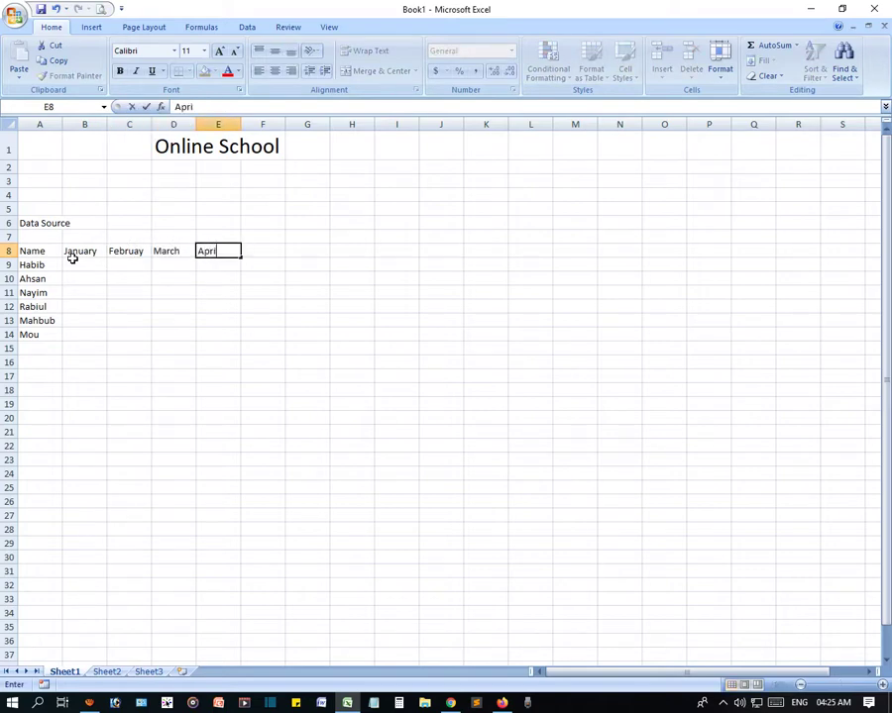
type("l")
key("Tab")
type("May")
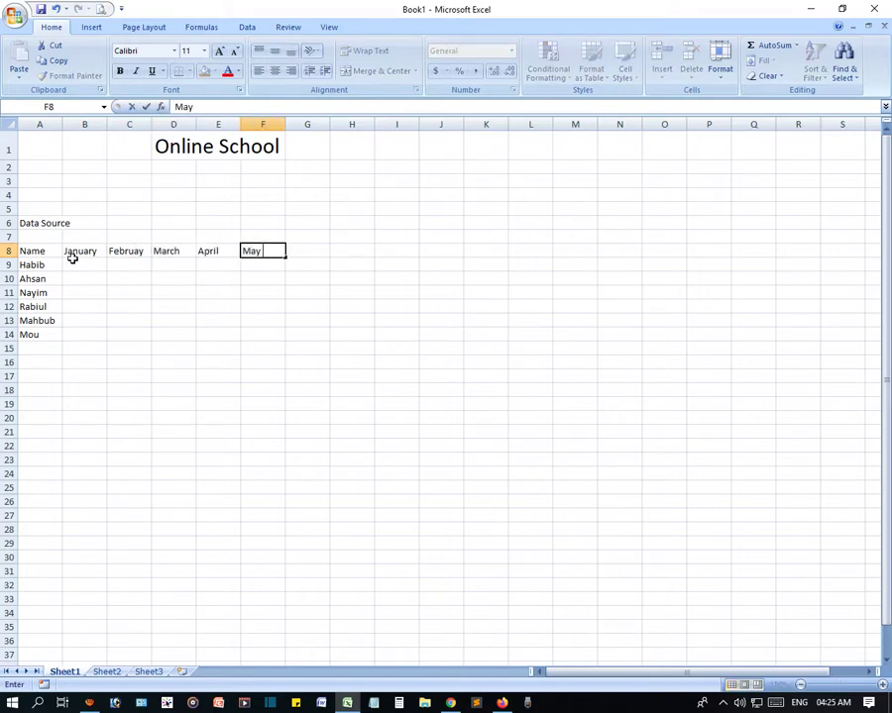
type(" June")
key("BackSpace")
key("BackSpace")
key("BackSpace")
key("BackSpace")
key("BackSpace")
key("Tab")
type("June")
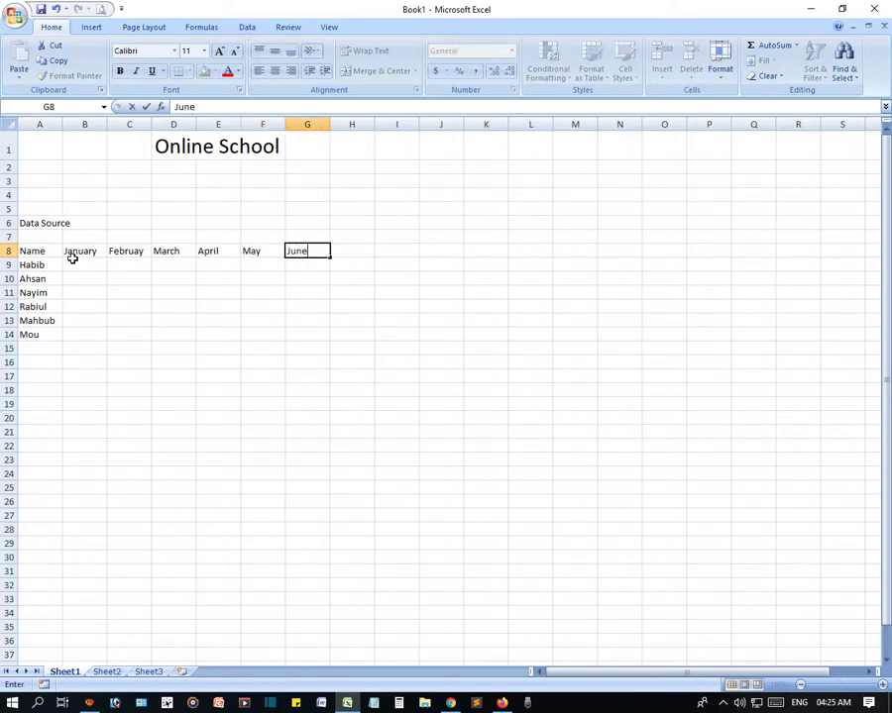
key("Tab")
- Continue the month headings July through December across H8:M8
type("Jo")
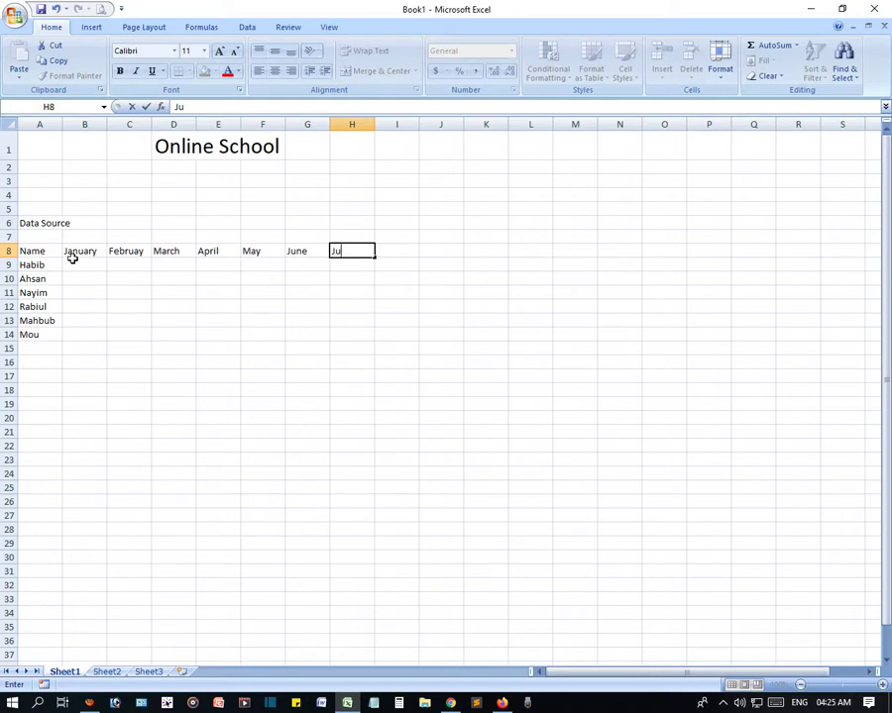
key("BackSpace")
type("uly")
key("Tab")
type("Aut")
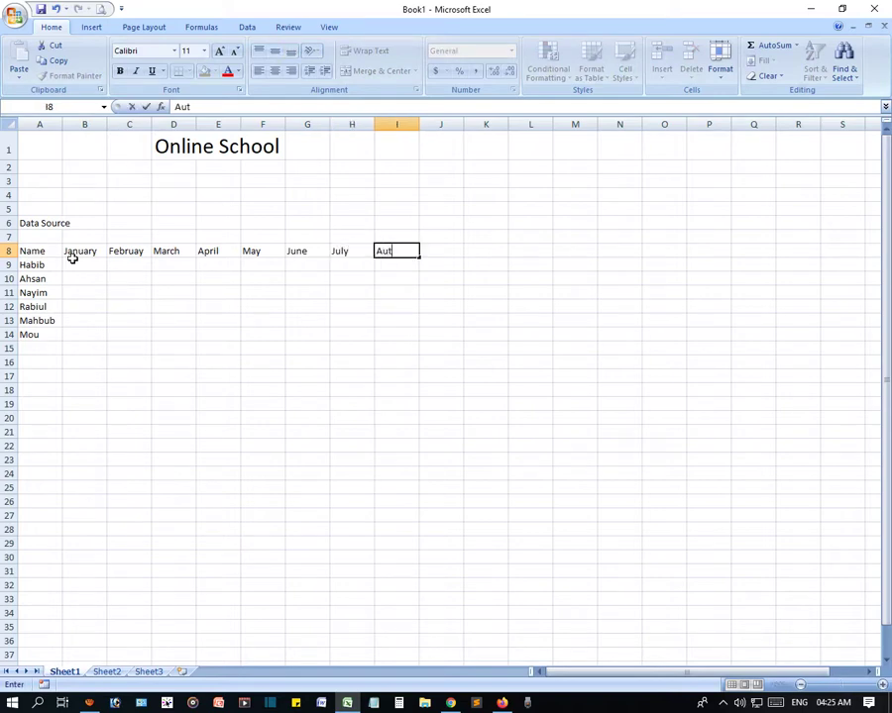
key("BackSpace")
type("gust")
key("Tab")
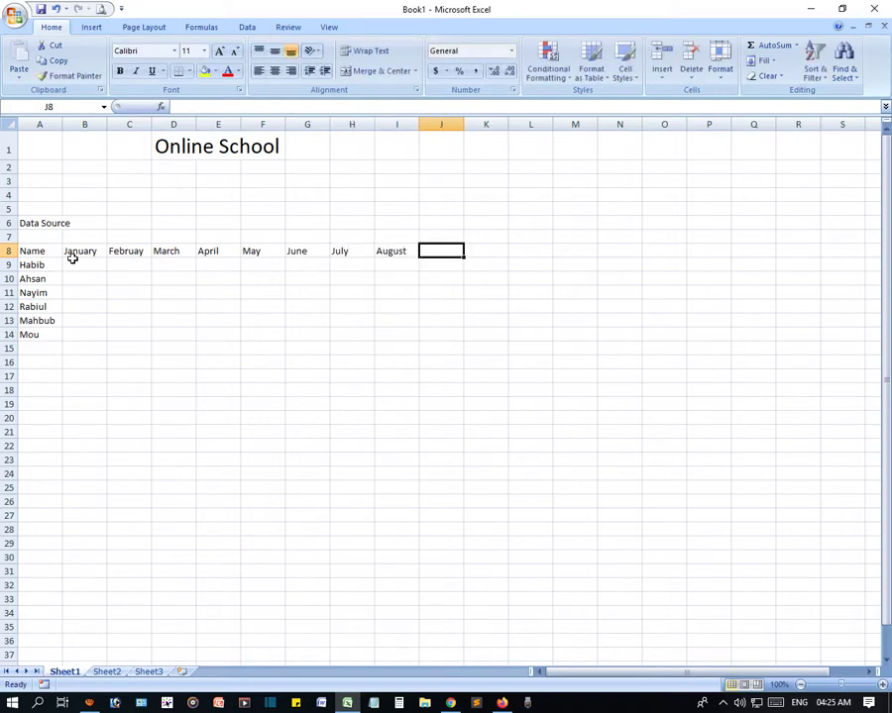
type("September")
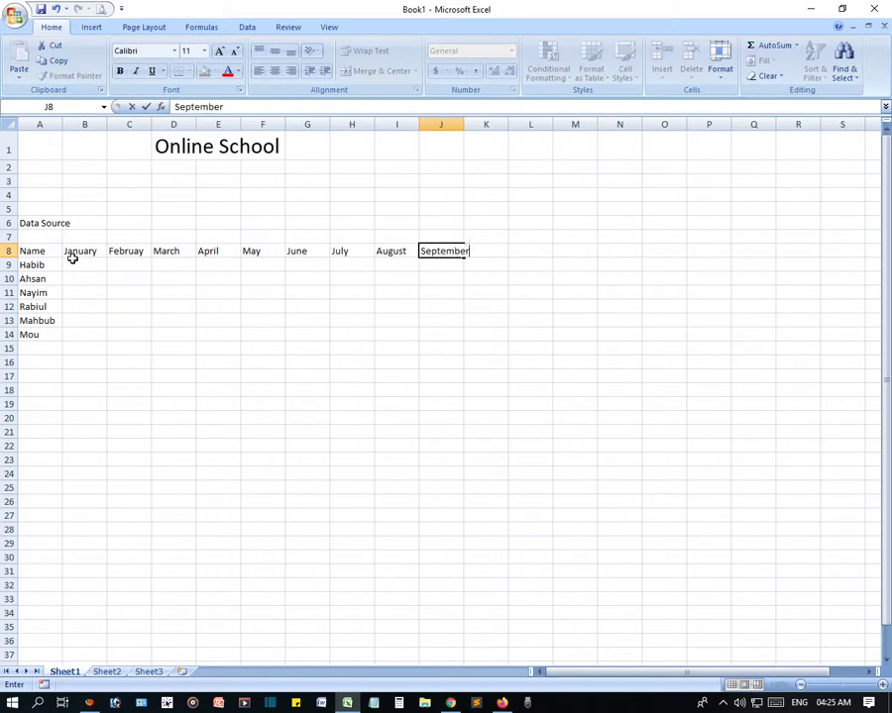
key("Tab")
type("A")
key("BackSpace")
type("Oc")
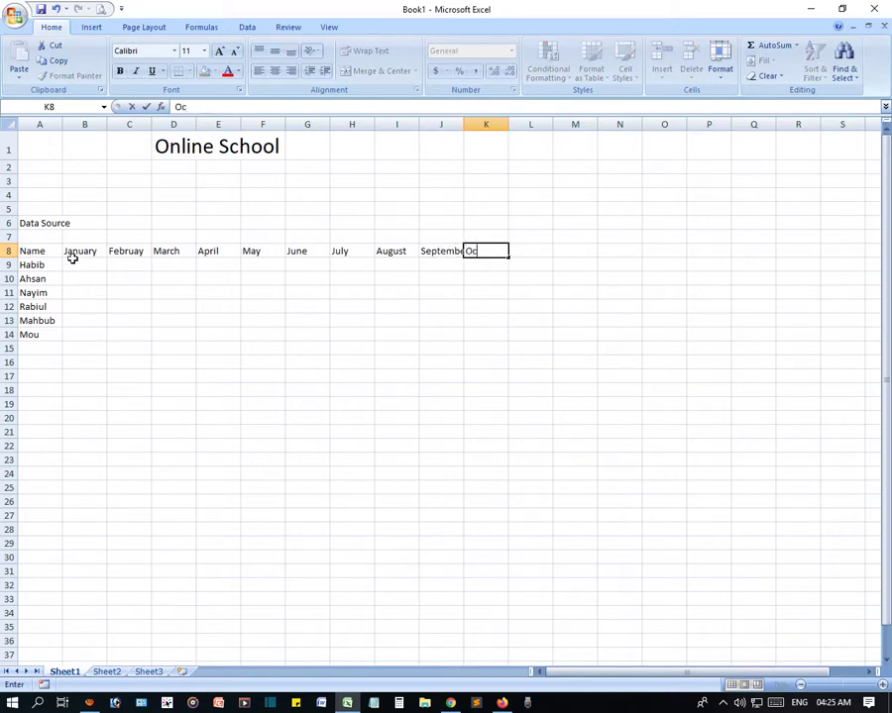
type("tober")
key("Tab")
type("N")
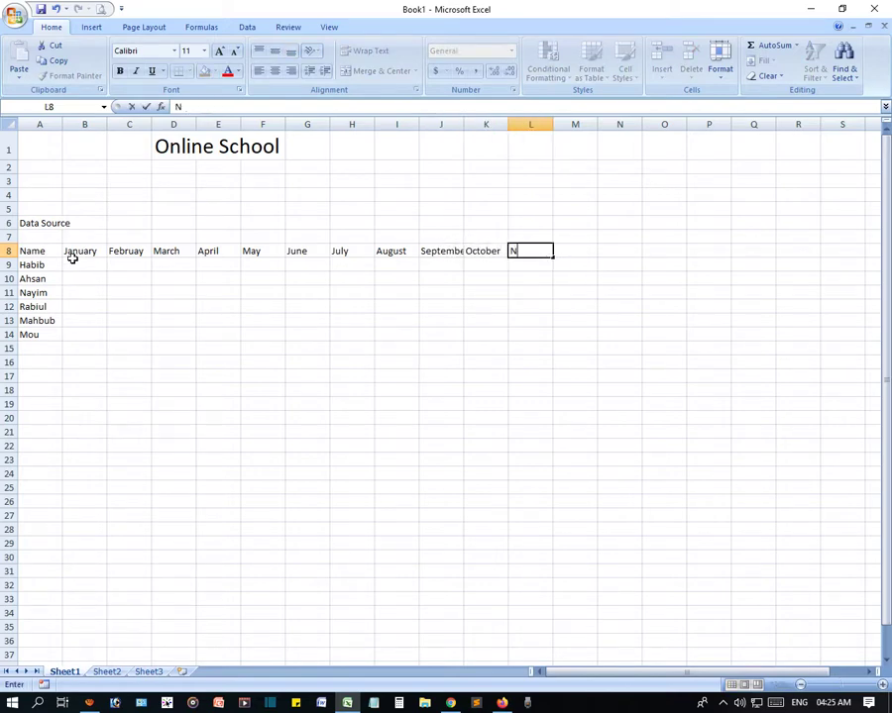
type("ovember")
key("Tab")
type("Dece")
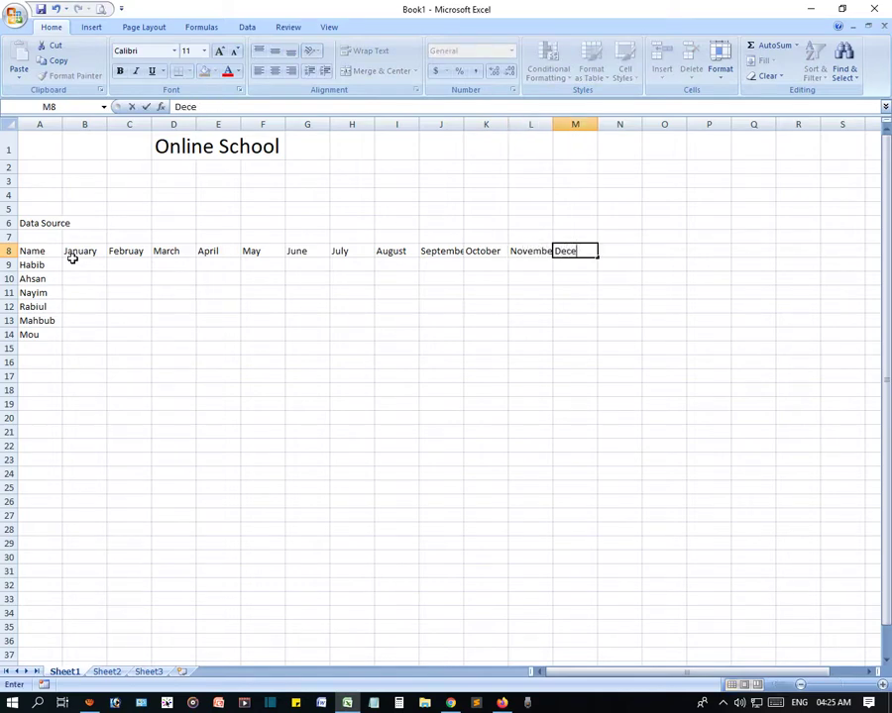
type("mber")
key("Tab")
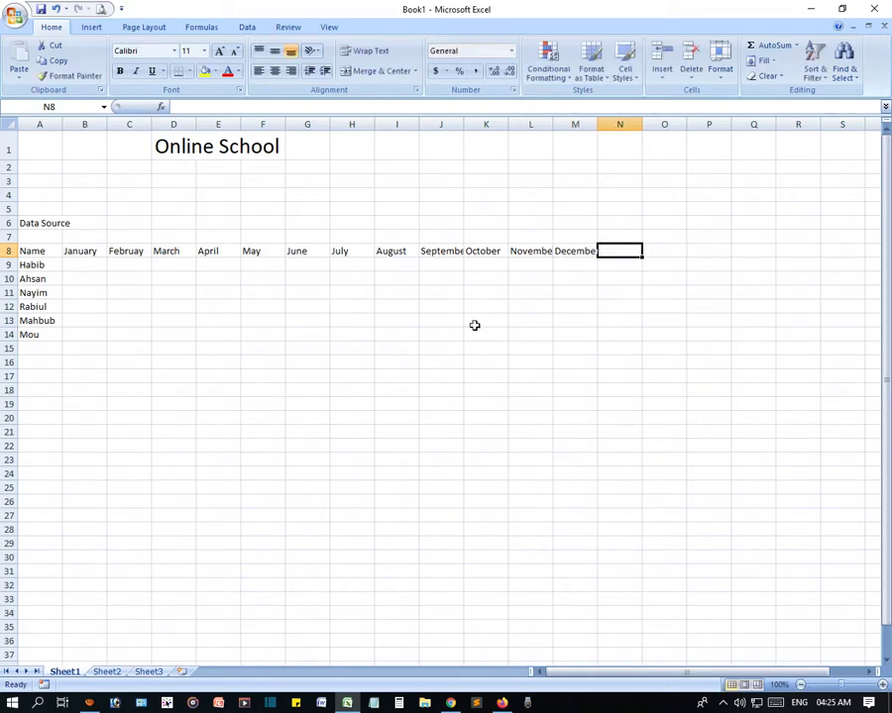
- AutoFit columns L and J so November and September display in full
double_click(554, 125)
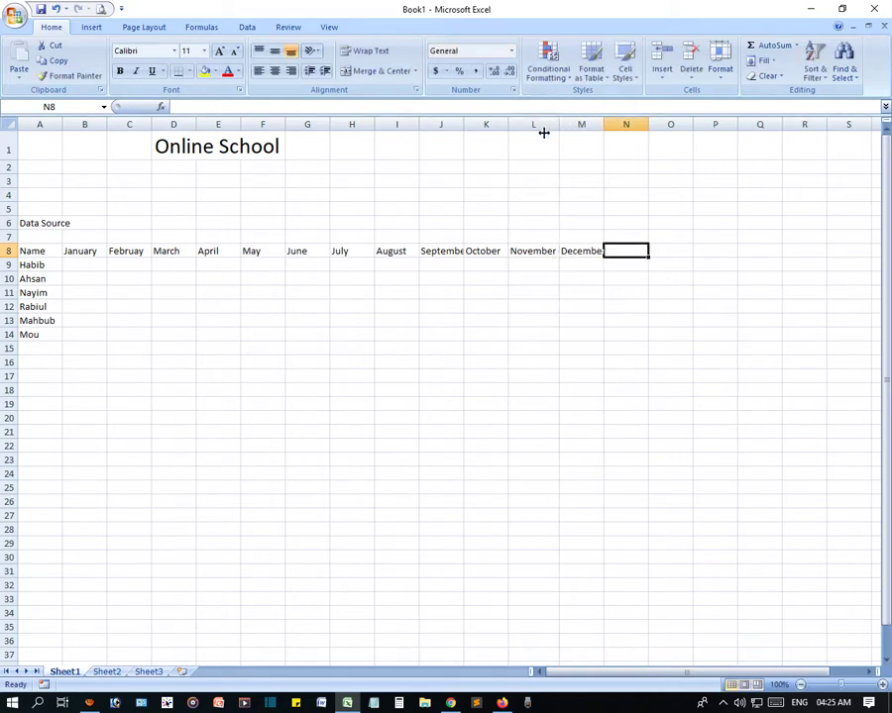
double_click(462, 125)
left_click(480, 358)
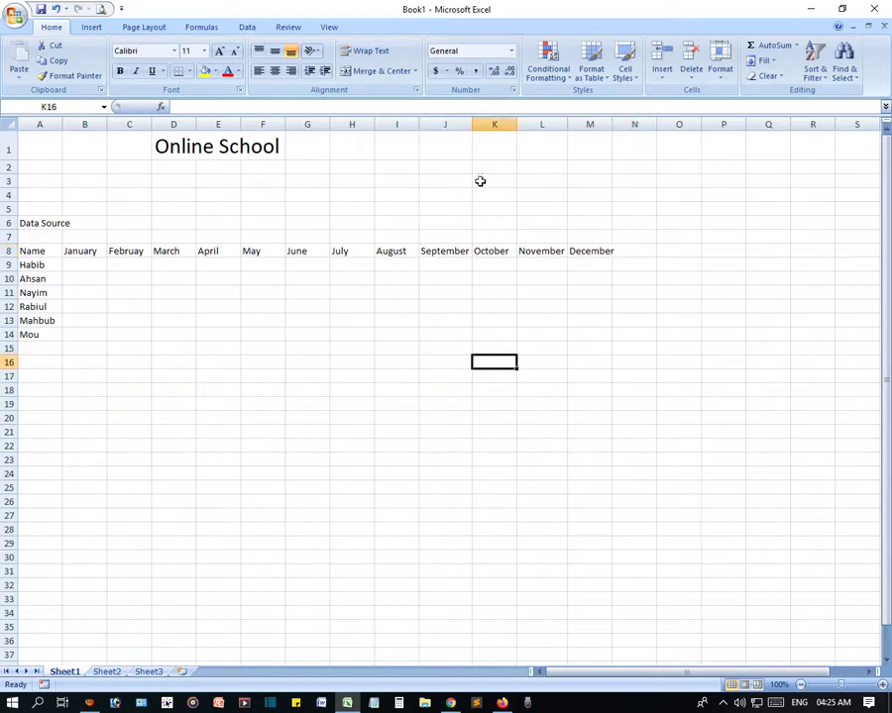
left_click_drag(475, 126, 449, 126)
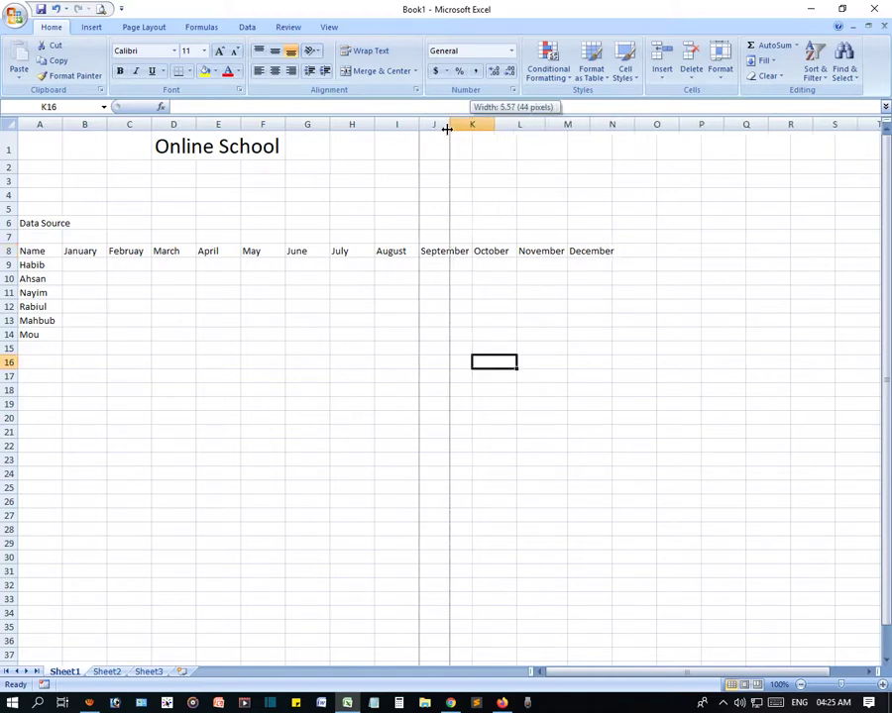
left_click(440, 251)
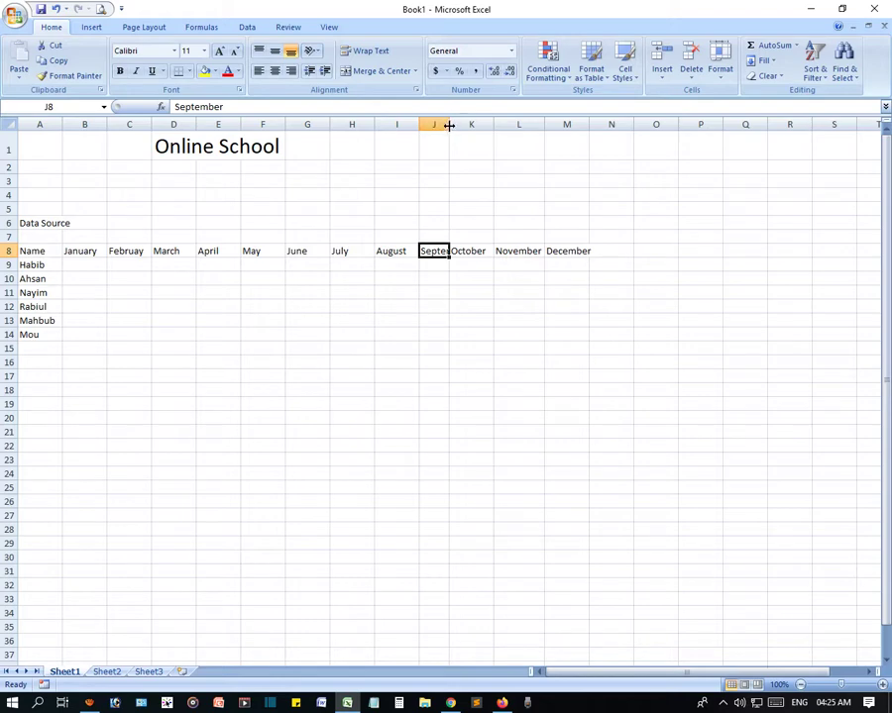
double_click(449, 125)
left_click(521, 305)
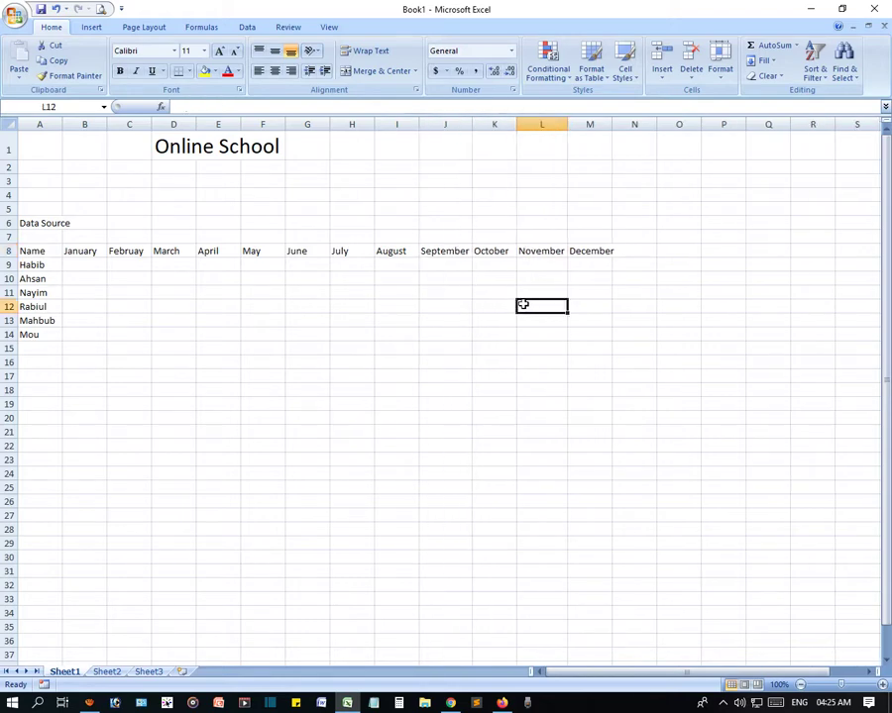
left_click(450, 252)
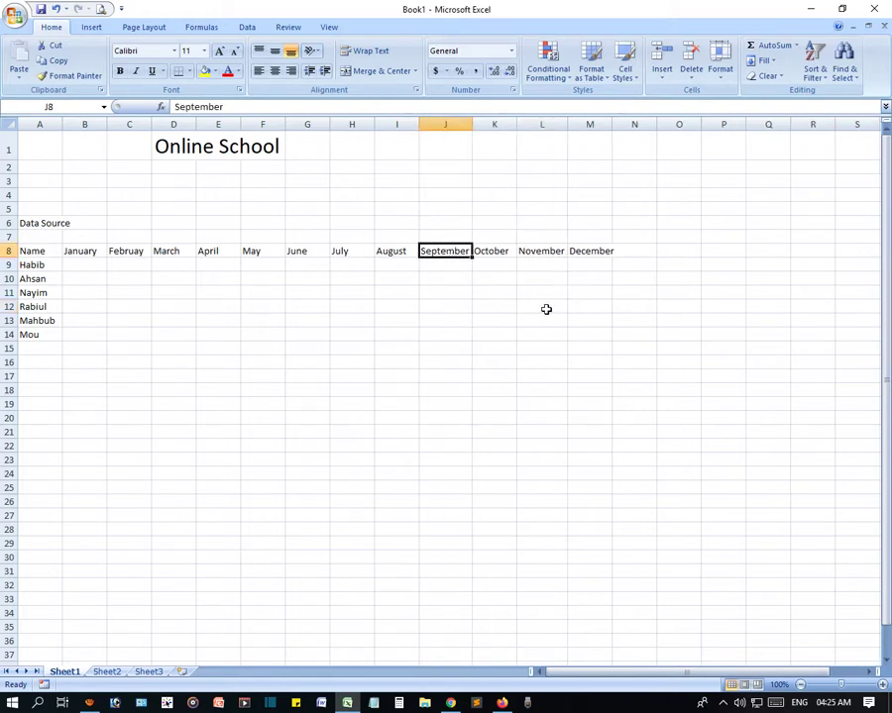
left_click(473, 263)
left_click(452, 248)
- Test an 'Online School' entry in J15, delete it, and refit column J to September
left_click(456, 348)
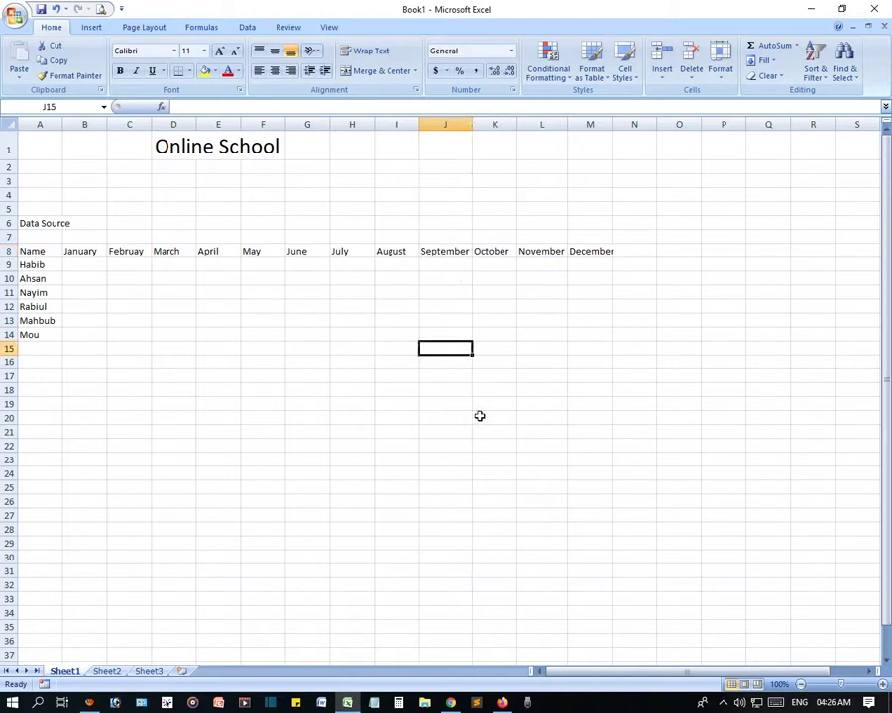
type("Online")
key("BackSpace")
key("BackSpace")
key("BackSpace")
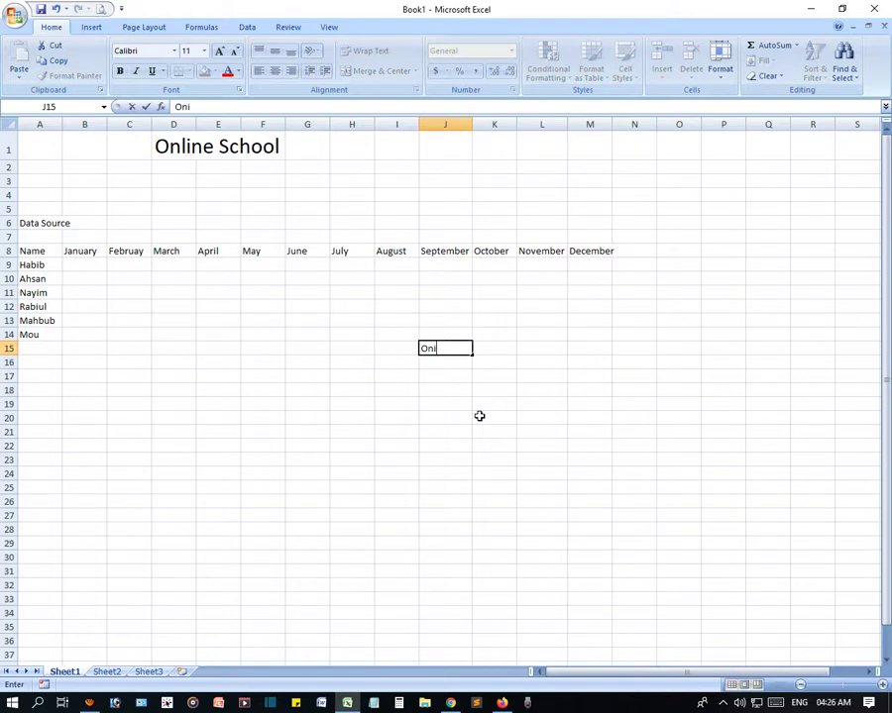
key("BackSpace")
type("line Sch")
type("ool")
left_click(529, 389)
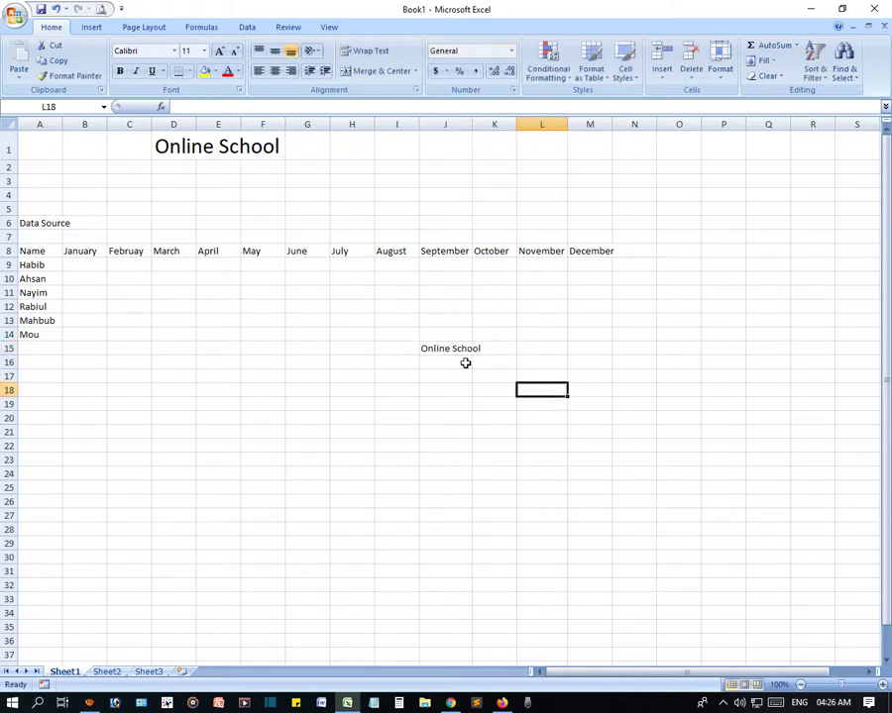
left_click(465, 350)
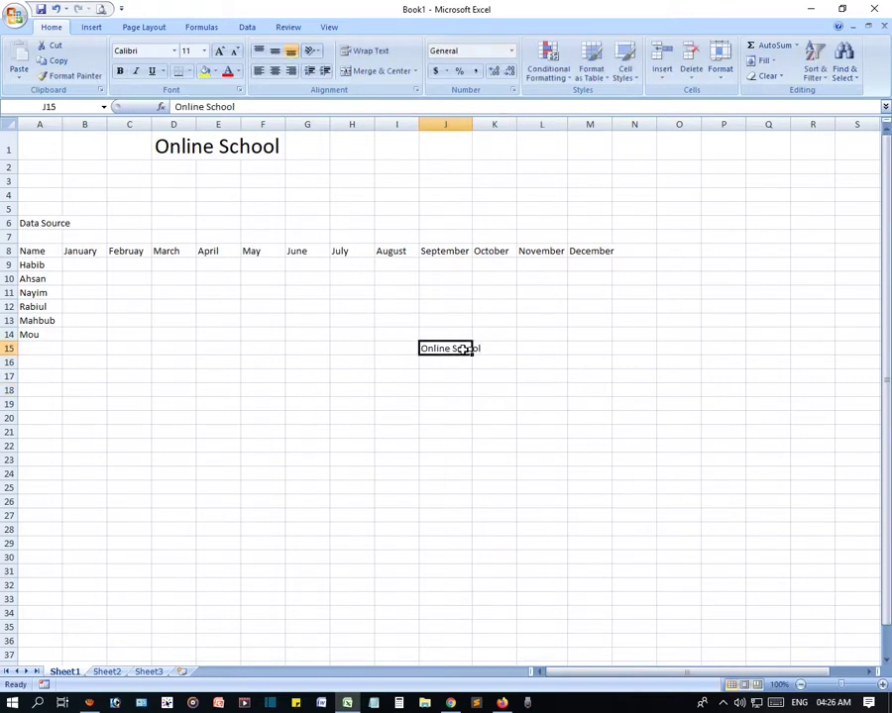
double_click(470, 124)
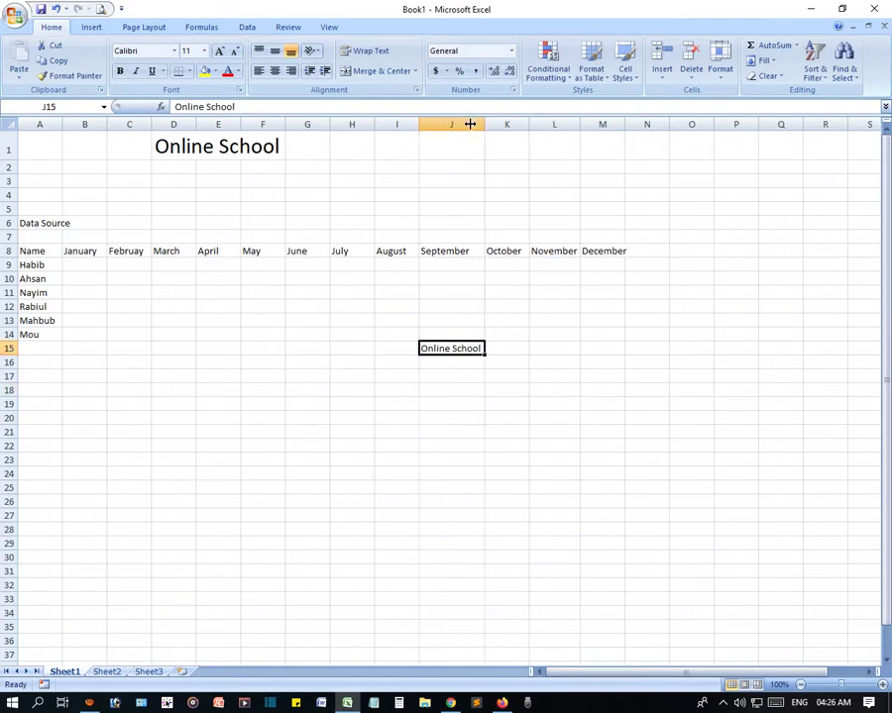
left_click(462, 361)
left_click(461, 346)
key("Delete")
left_click(496, 276)
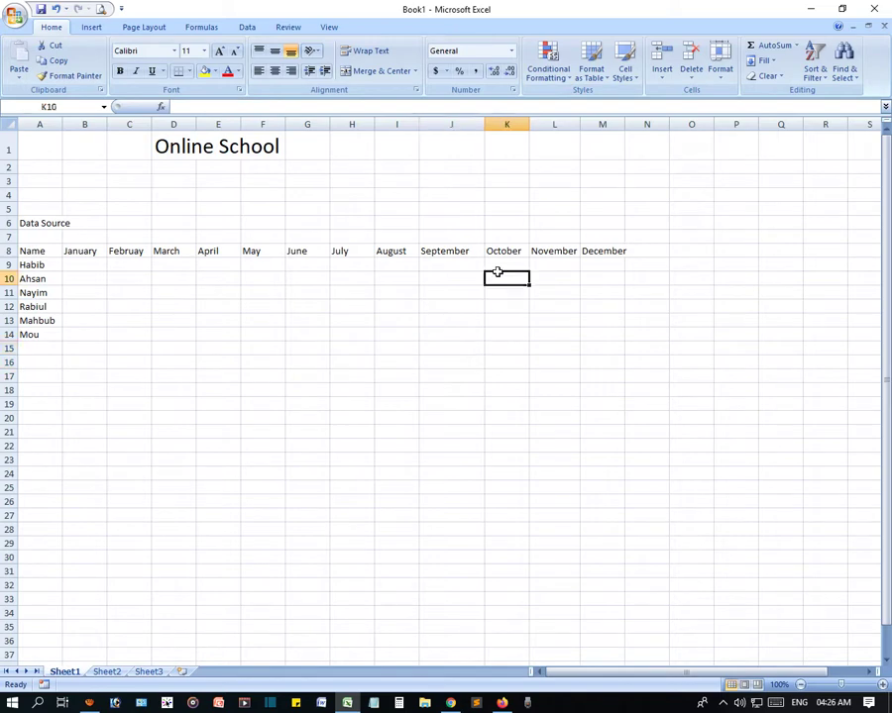
double_click(484, 124)
left_click(306, 359)
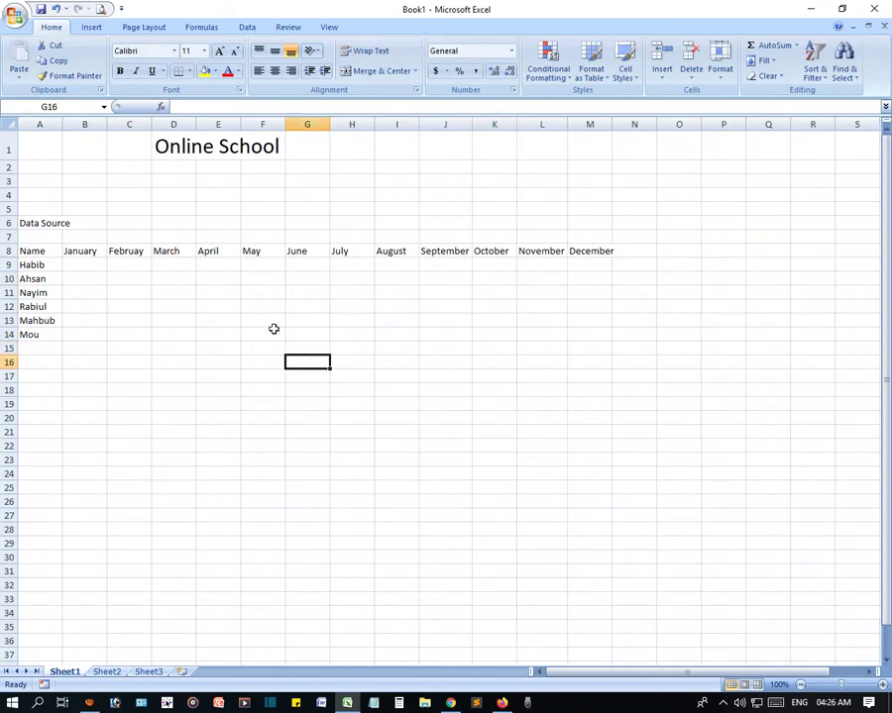
- Enter January values 12030, 15214, 50000, 56214, 64223 and 120010 down B9:B14
left_click(83, 265)
type("1")
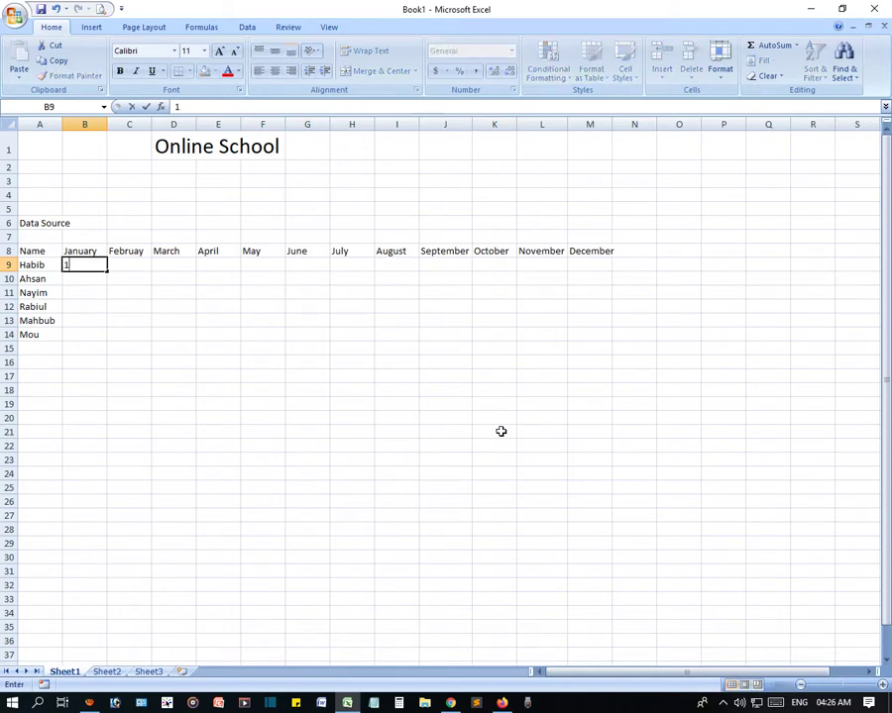
type("20")
type("30")
type("0")
key("BackSpace")
key("Return")
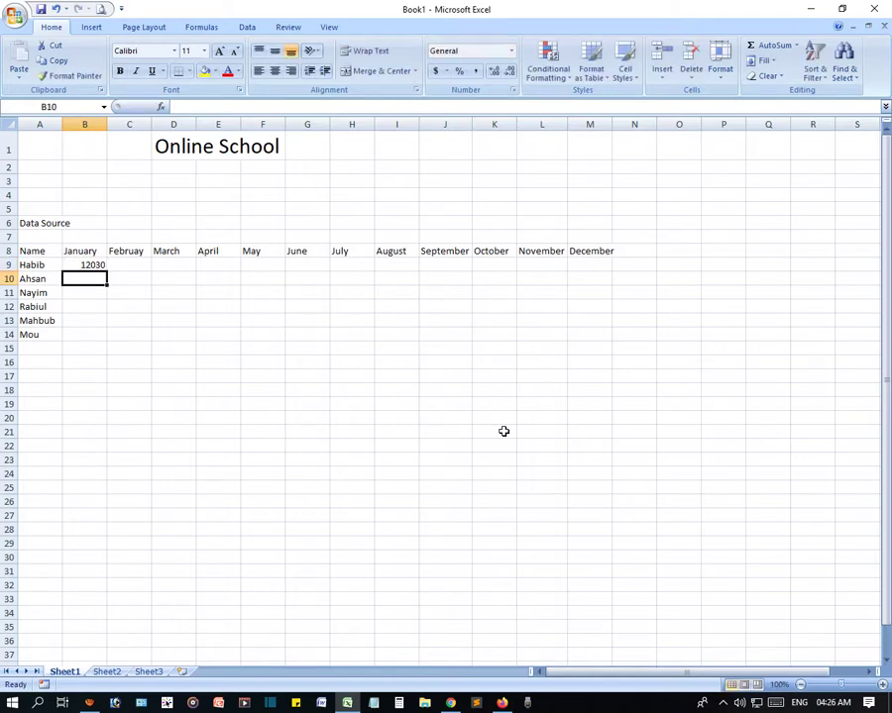
type("152145")
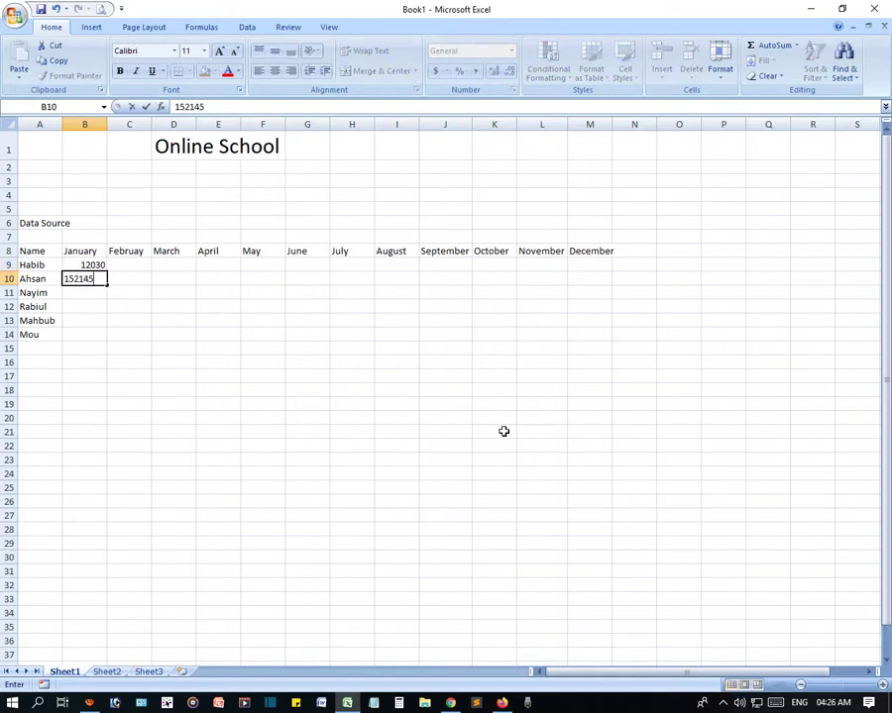
key("BackSpace")
key("Return")
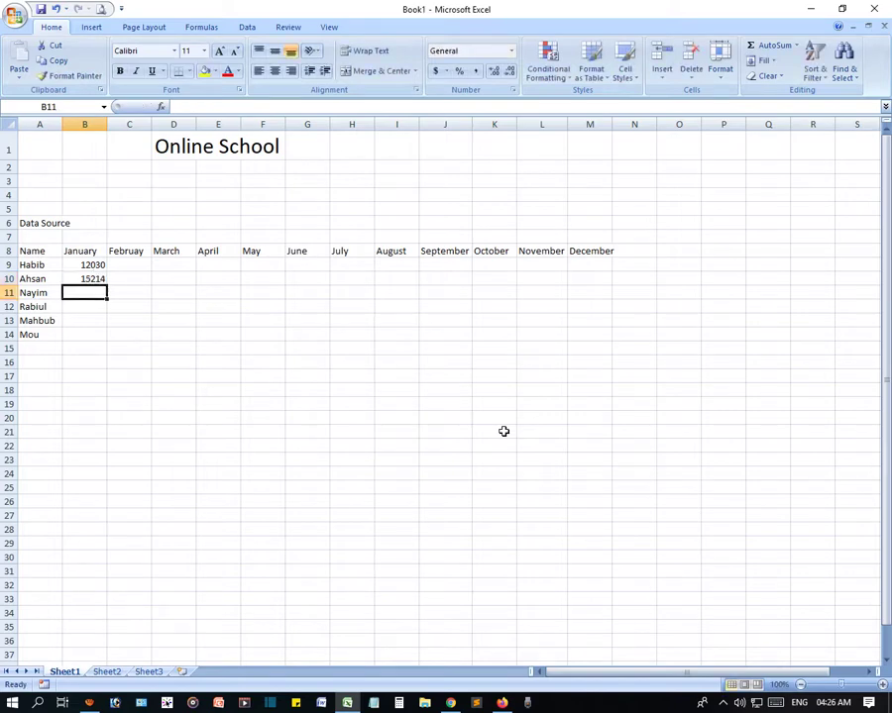
type("50000")
key("Return")
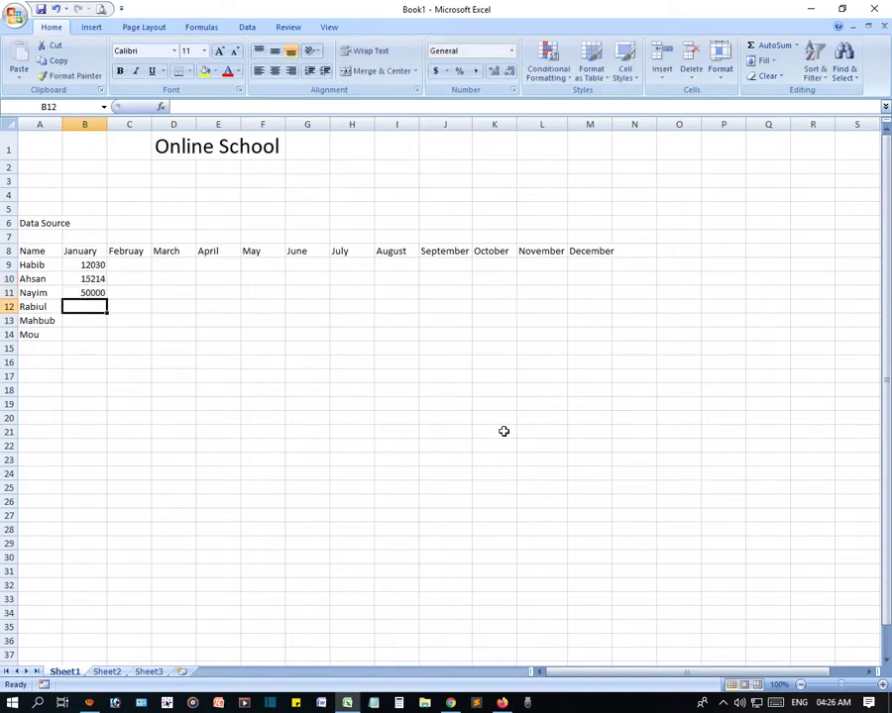
type("56214")
key("Return")
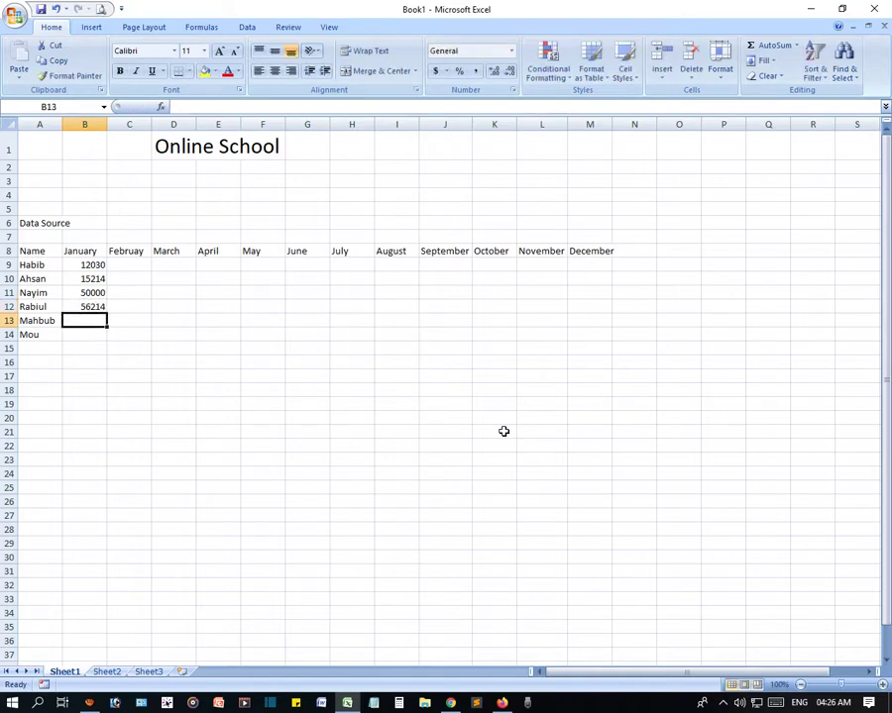
type("64223")
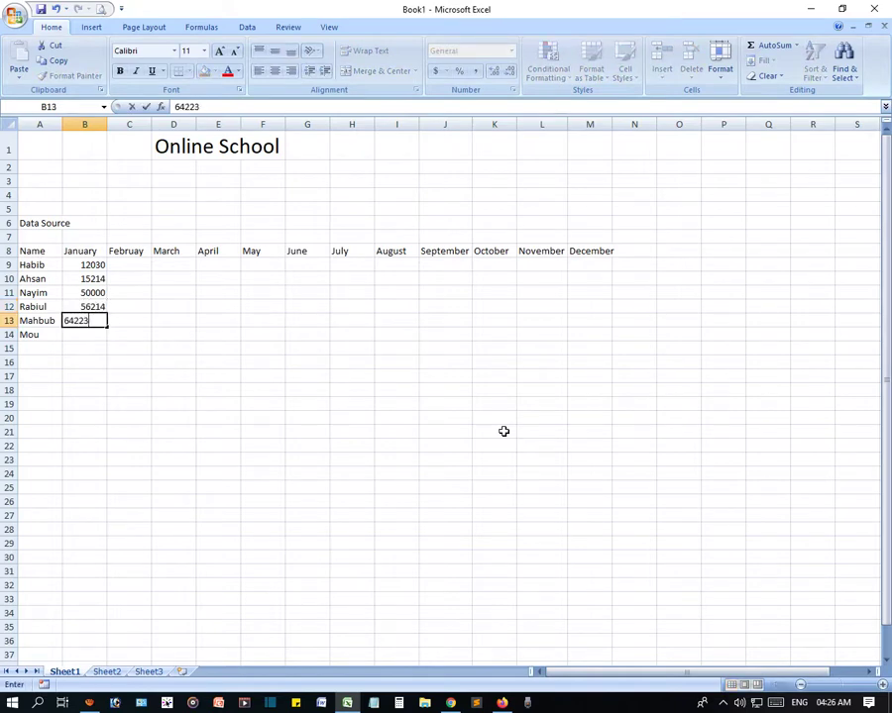
key("Return")
type("12")
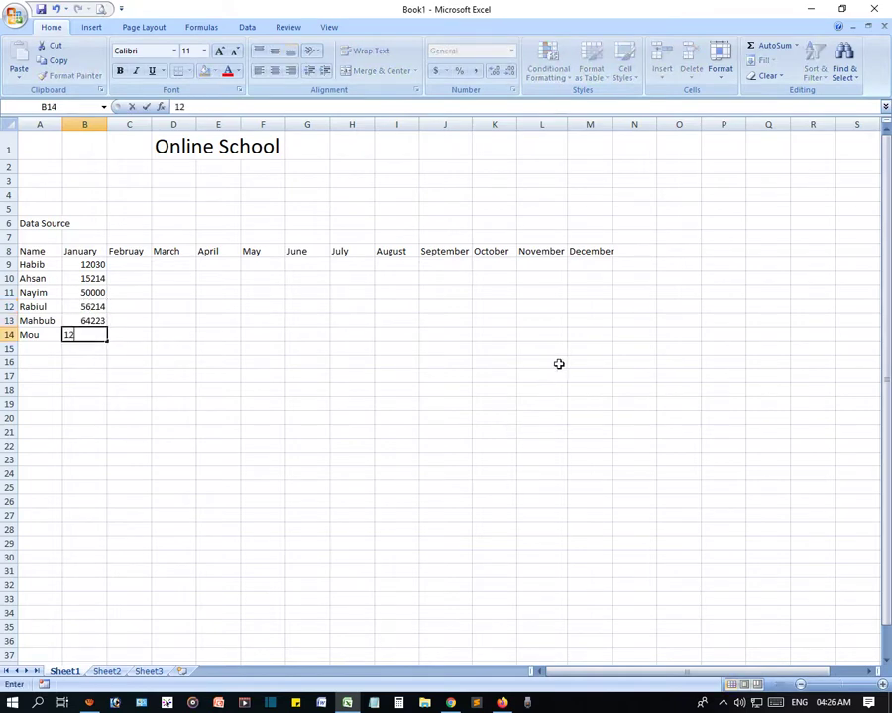
type("00013")
key("Return")
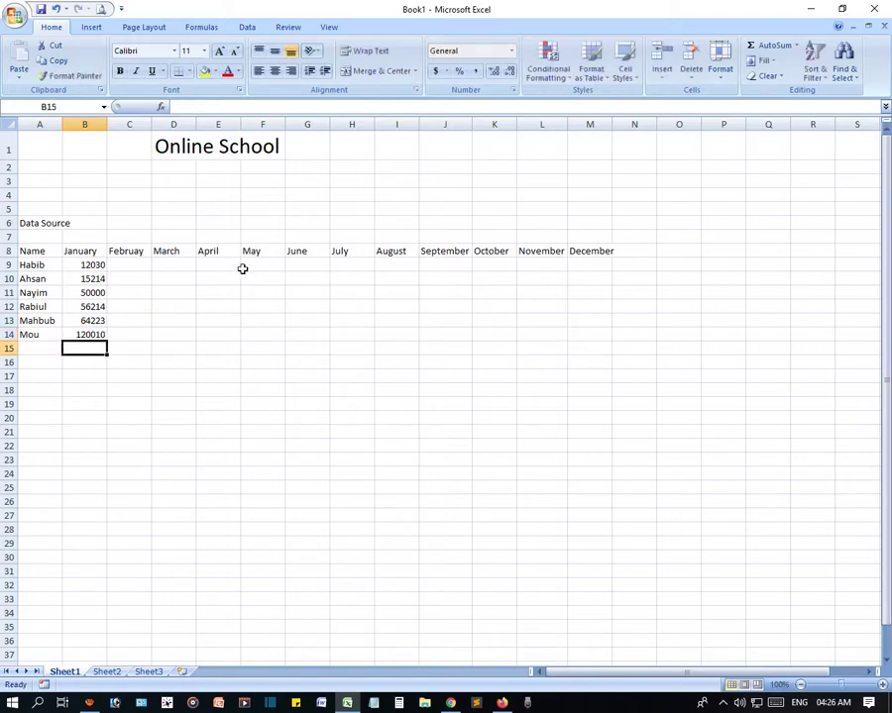
- Fill the January values in B9:B14 across to December with the fill handle
left_click(85, 261)
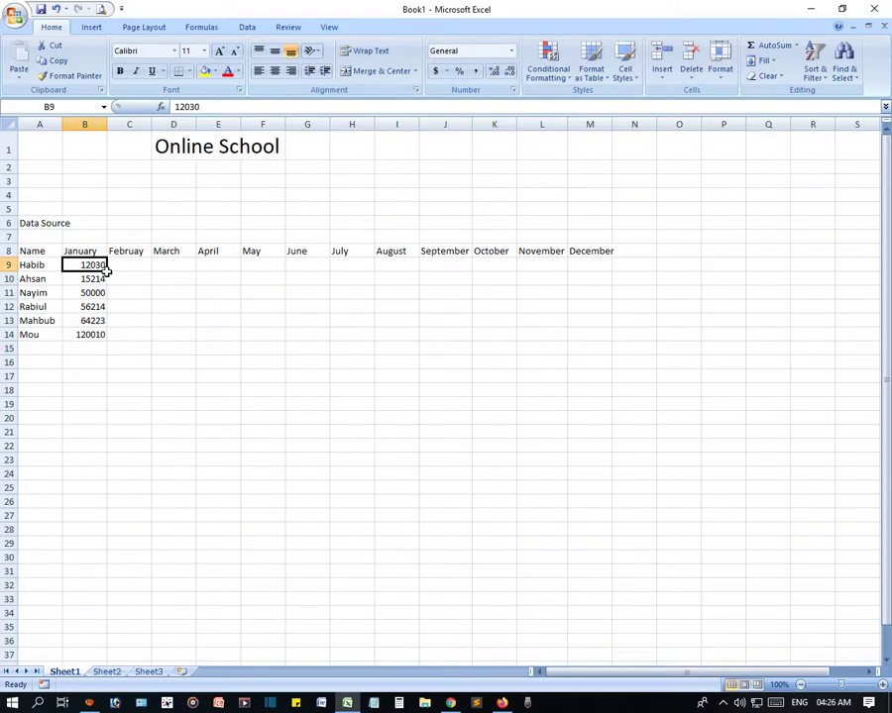
left_click_drag(106, 270, 615, 271)
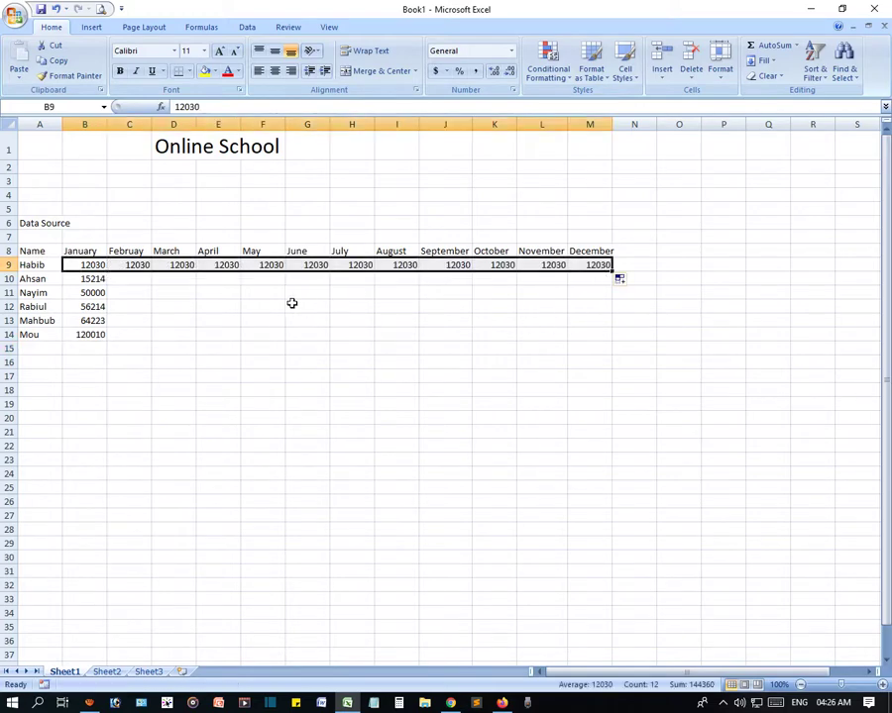
left_click(132, 263)
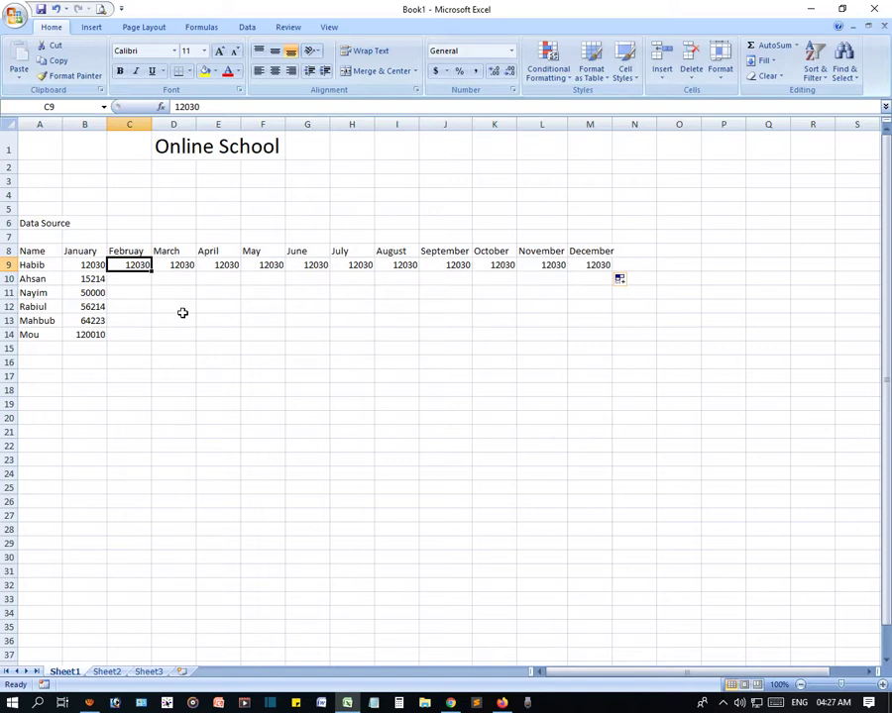
left_click(86, 280)
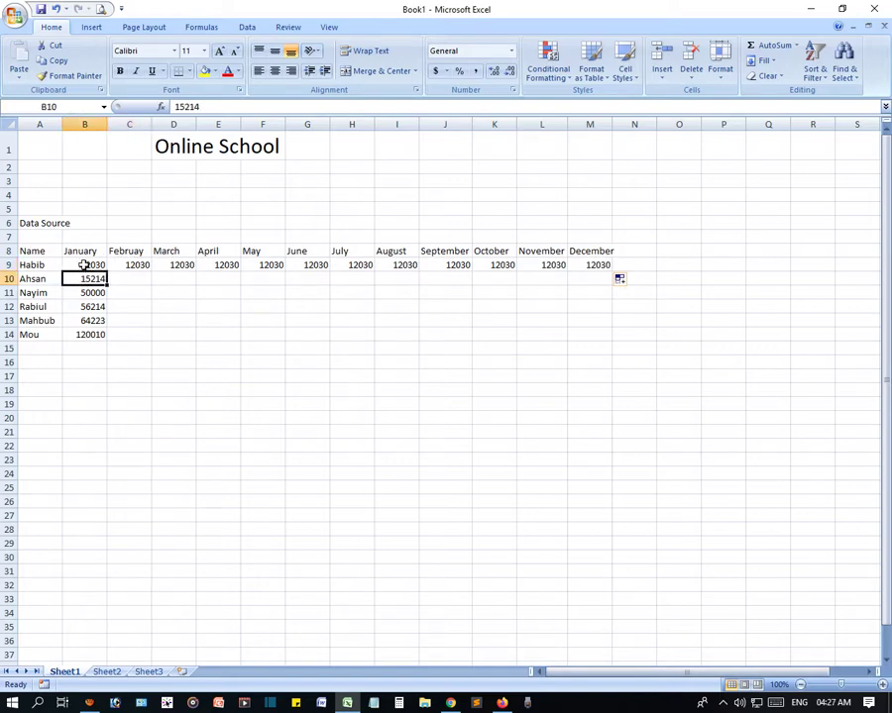
mouse_move(85, 265)
left_mouse_down()
mouse_move(90, 336)
mouse_move(595, 344)
left_mouse_up()
left_click(317, 375)
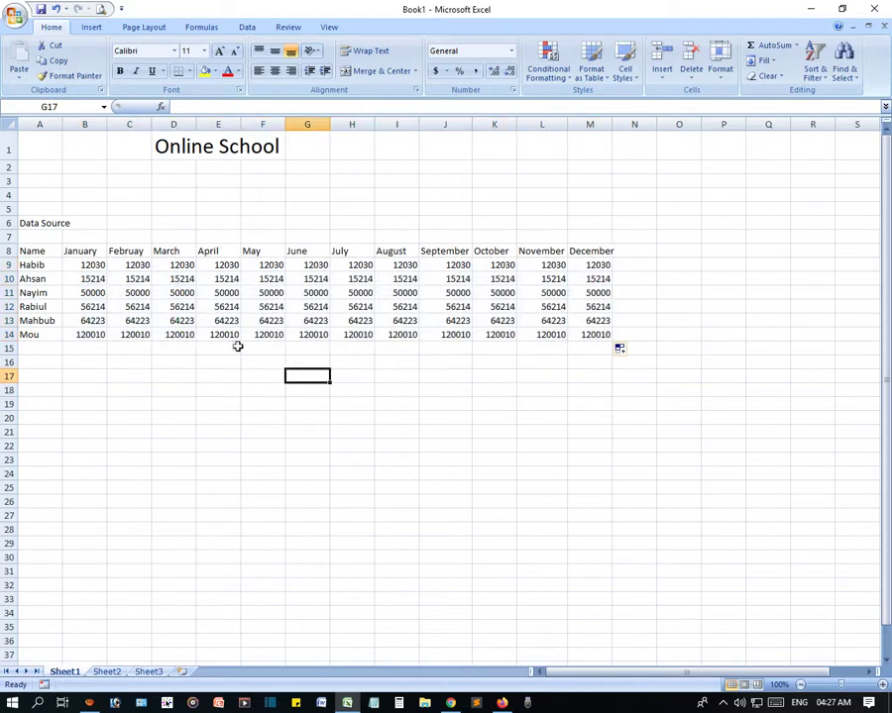
- Change the March values in D9:D12 to 1200, 654, 2300 and 1200
left_click(173, 264)
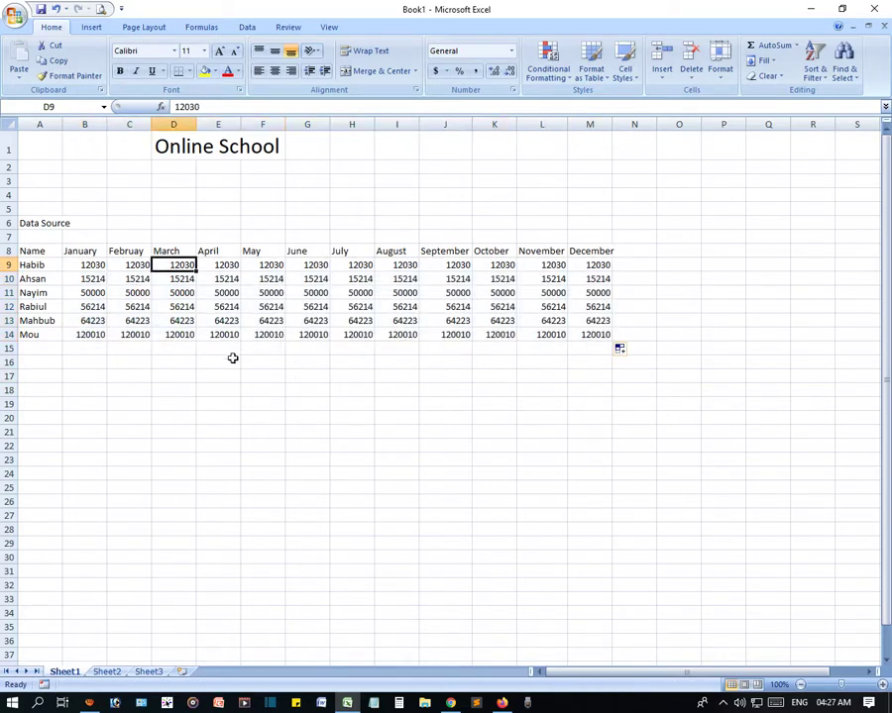
type("120")
key("Return")
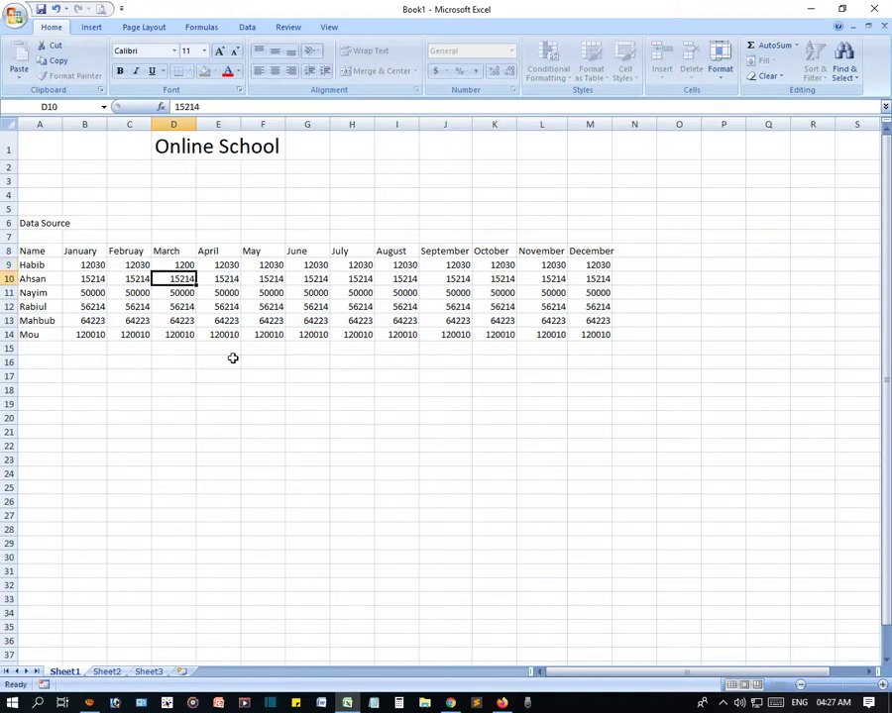
type("654")
key("Return")
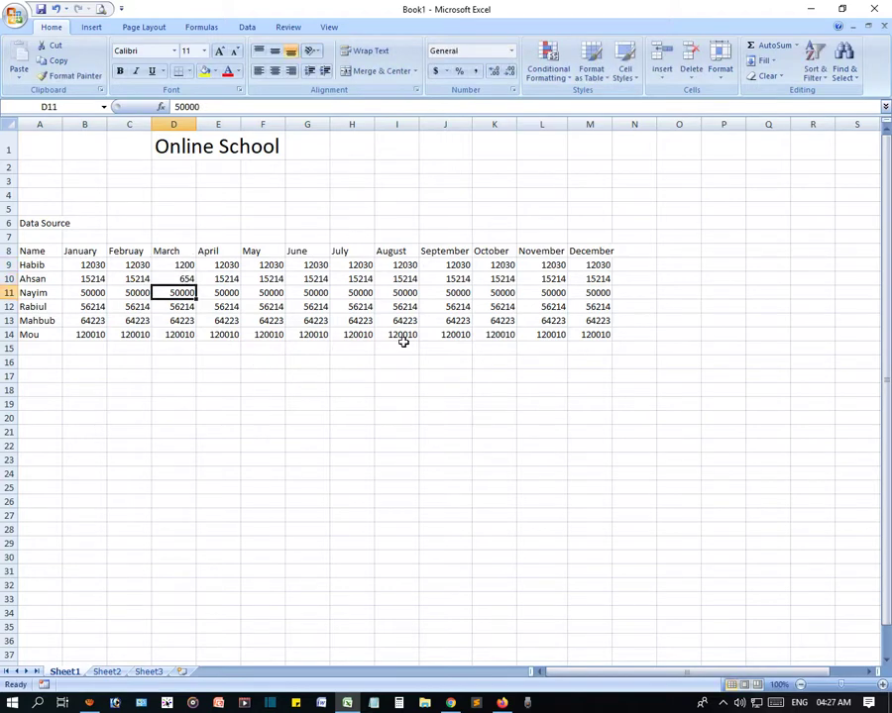
type("2300")
key("Return")
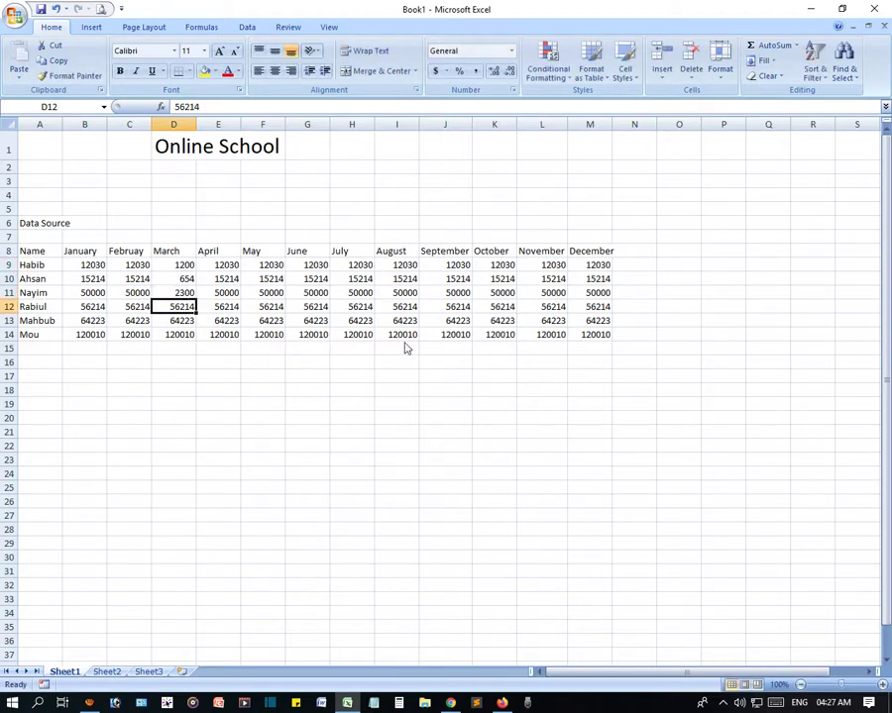
type("1200")
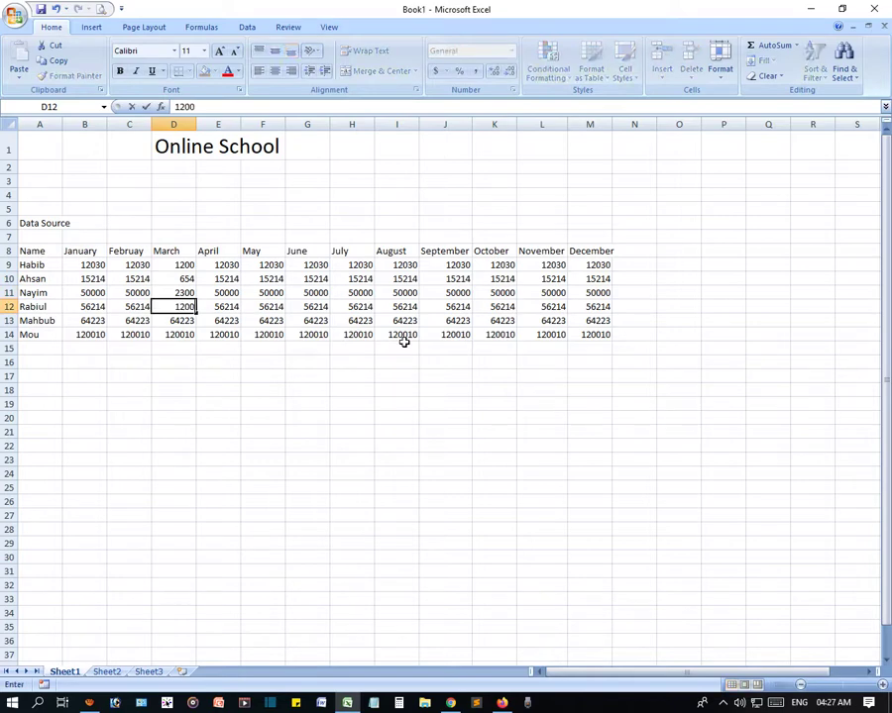
left_click(219, 442)
- Set D14 to 12536 and the last student's February value in C14 to 100
left_click(174, 335)
type("0")
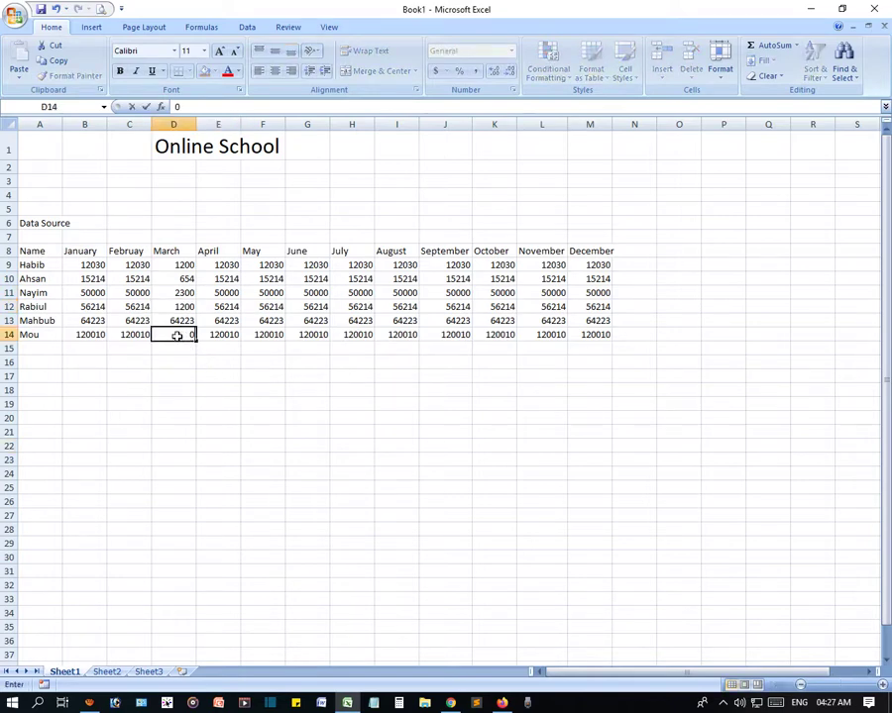
type("12536")
key("Return")
left_click(134, 336)
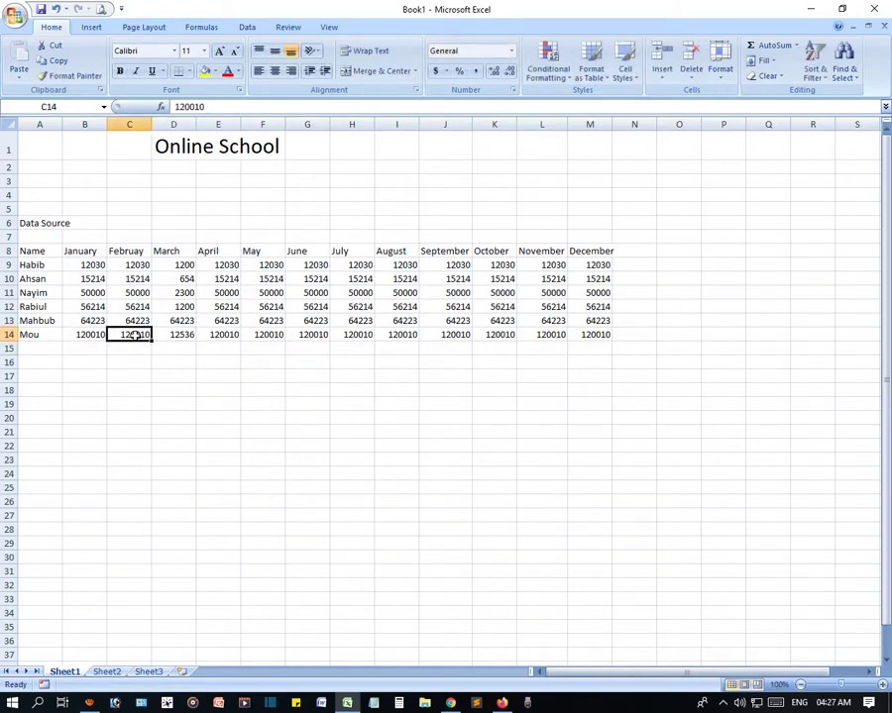
type("1")
key("Return")
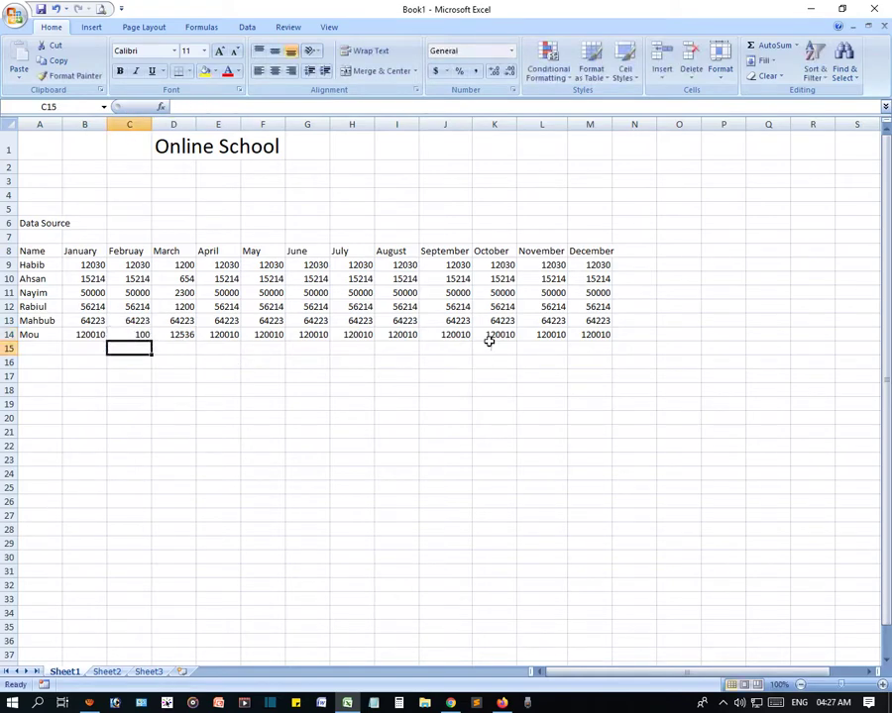
left_click(548, 494)
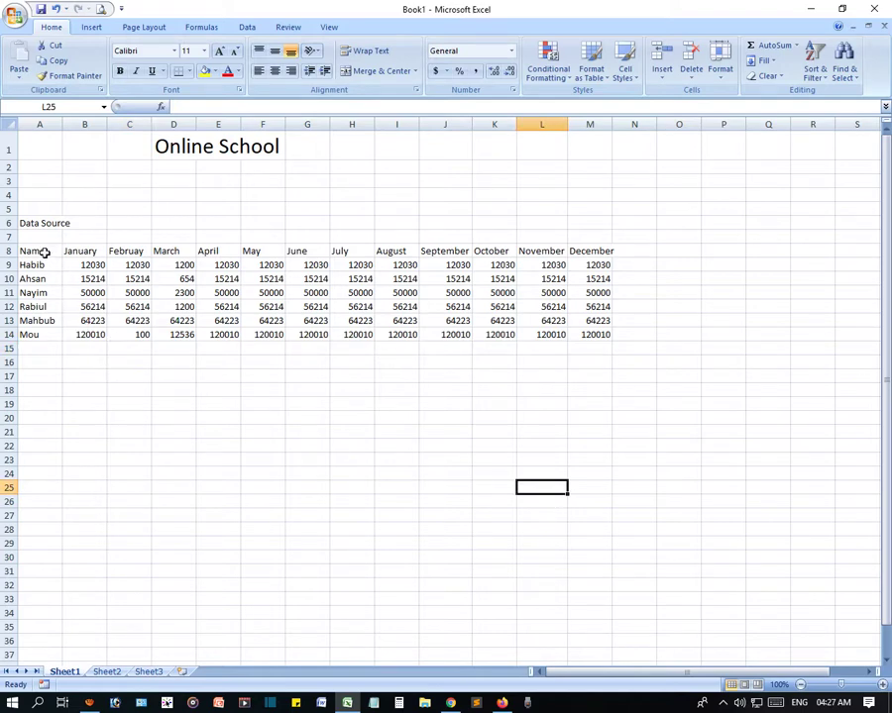
- Insert a clustered column chart of the table A8:M14
mouse_move(44, 251)
left_mouse_down()
mouse_move(572, 344)
mouse_move(590, 334)
left_mouse_up()
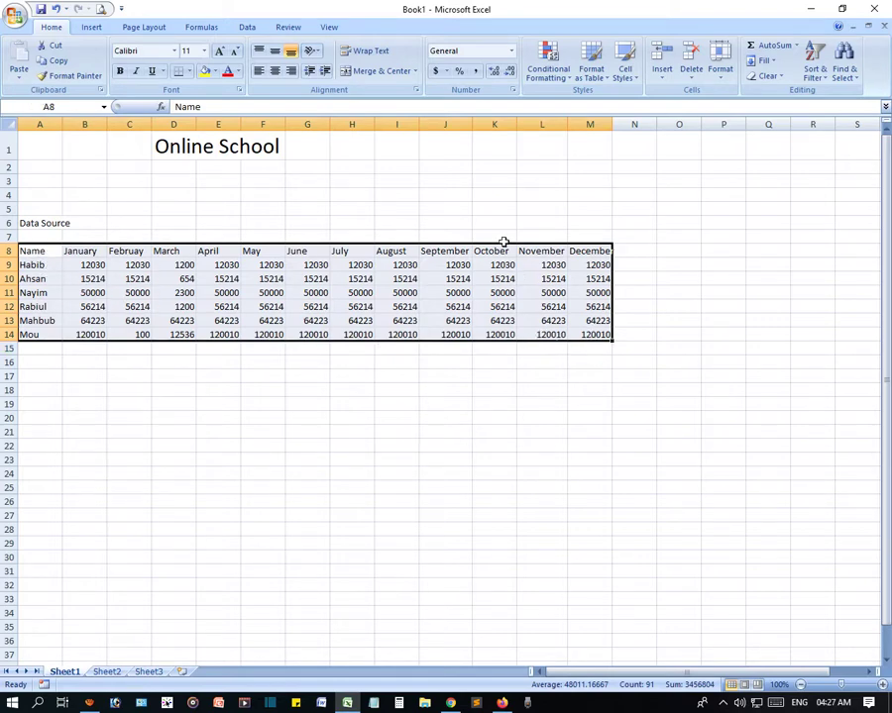
left_click(96, 28)
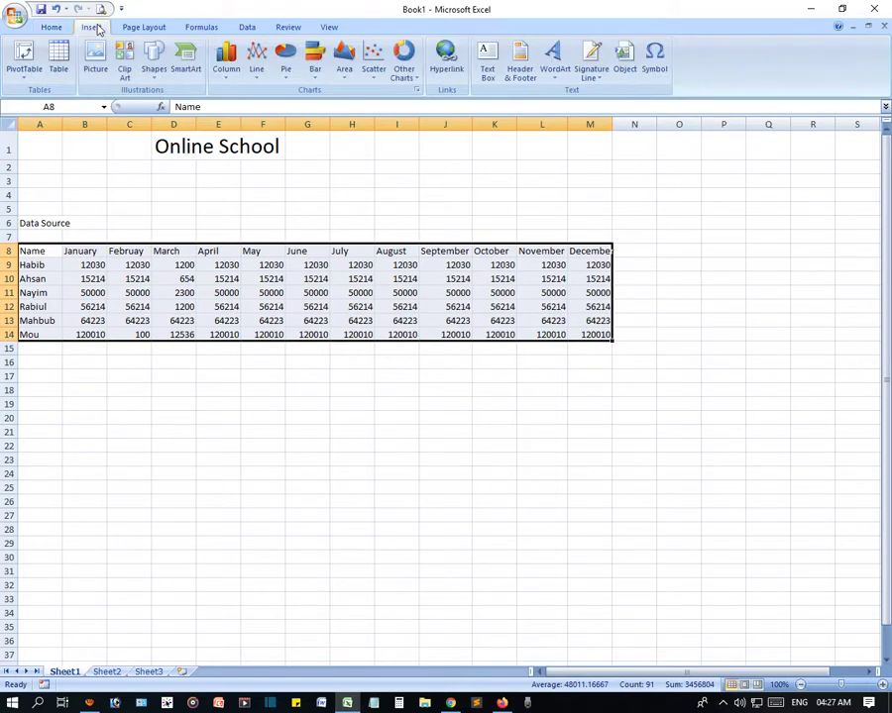
left_click(228, 77)
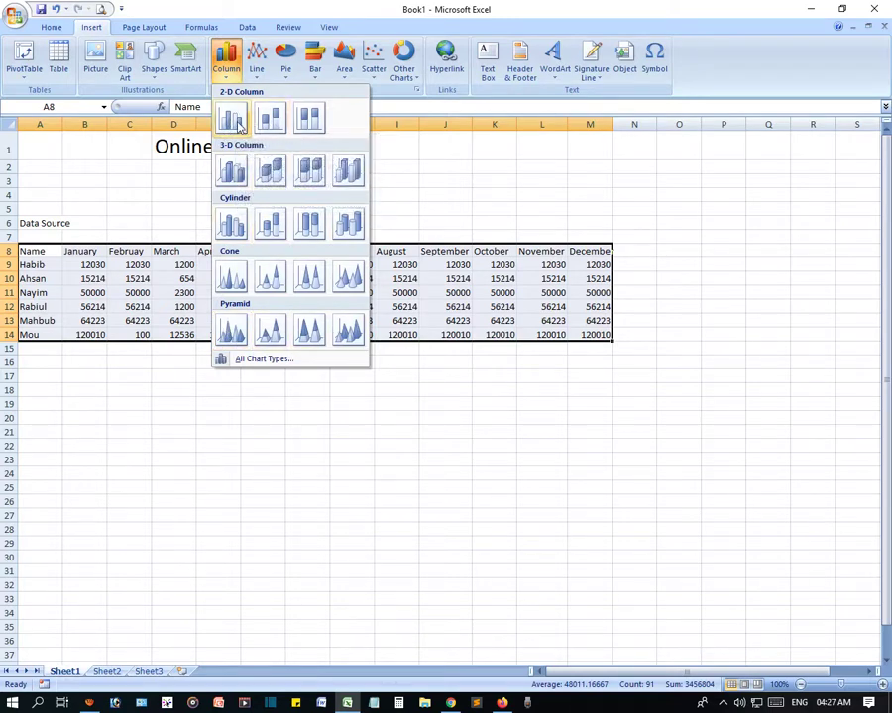
left_click(234, 120)
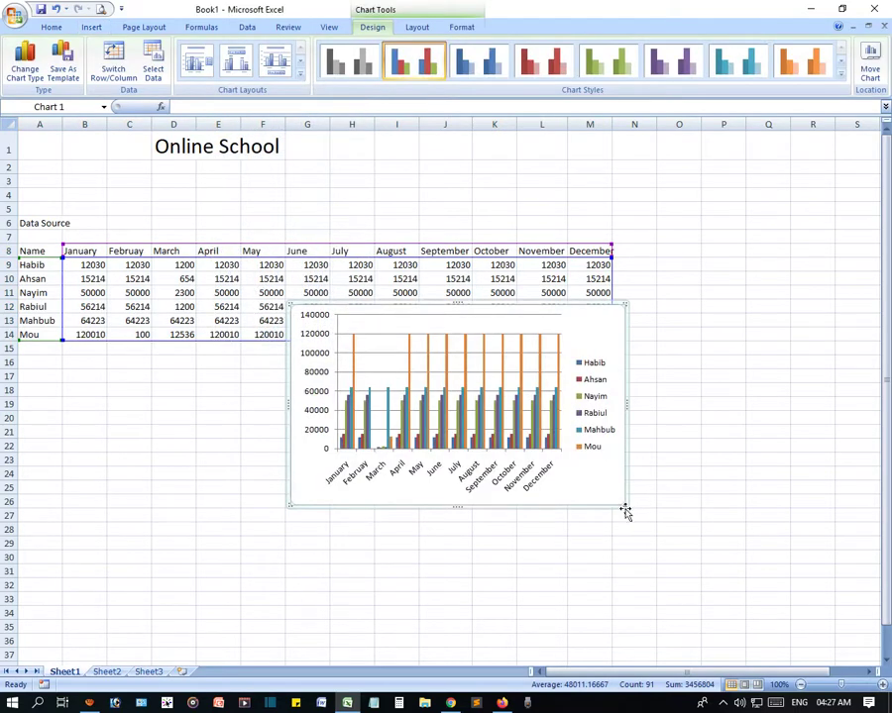
- Move the chart beside the table starting near row 5 and enlarge it to about row 34
mouse_move(625, 511)
left_mouse_down()
mouse_move(754, 542)
mouse_move(880, 602)
left_mouse_up()
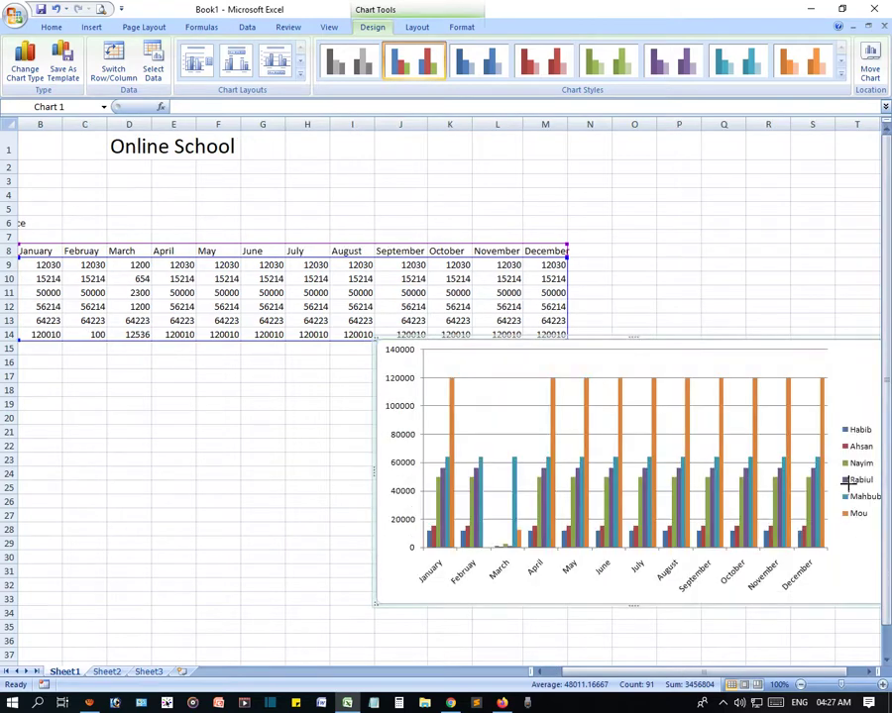
left_click_drag(845, 354, 682, 219)
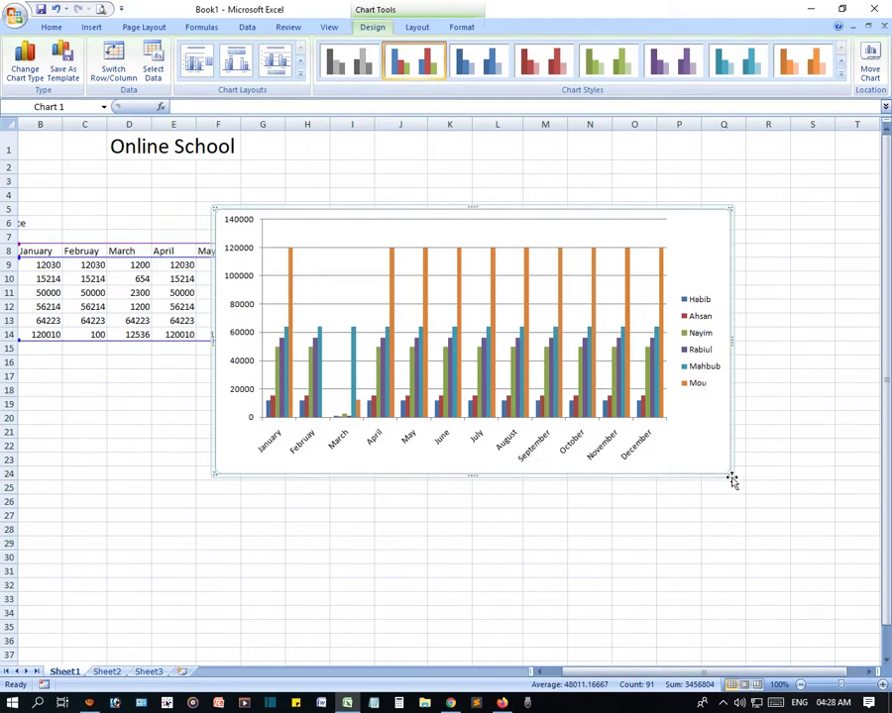
left_click_drag(730, 479, 821, 606)
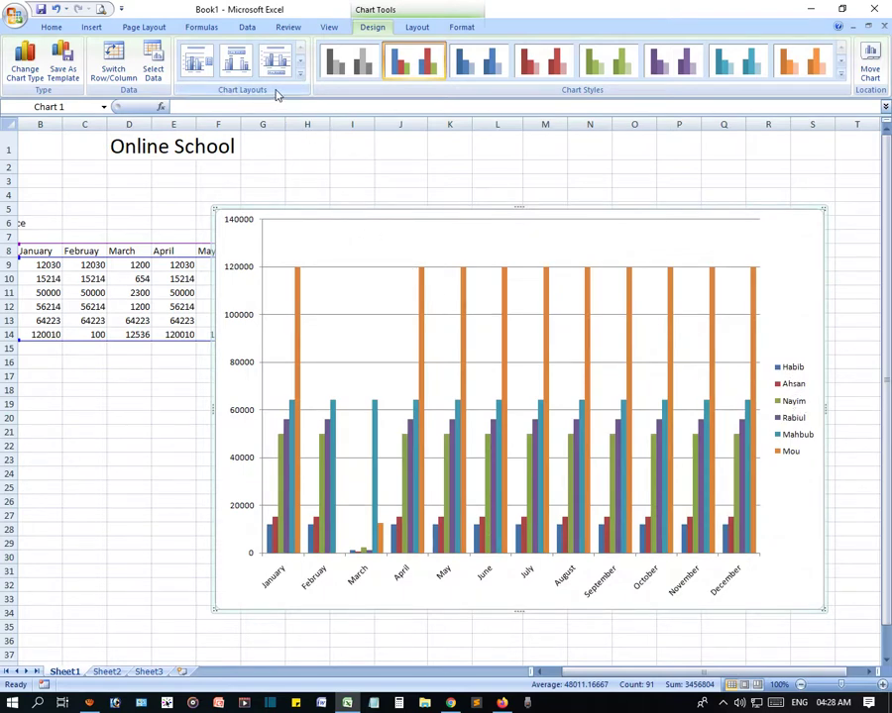
- Preview several chart layouts with different title, legend and data-label placements
left_click(299, 73)
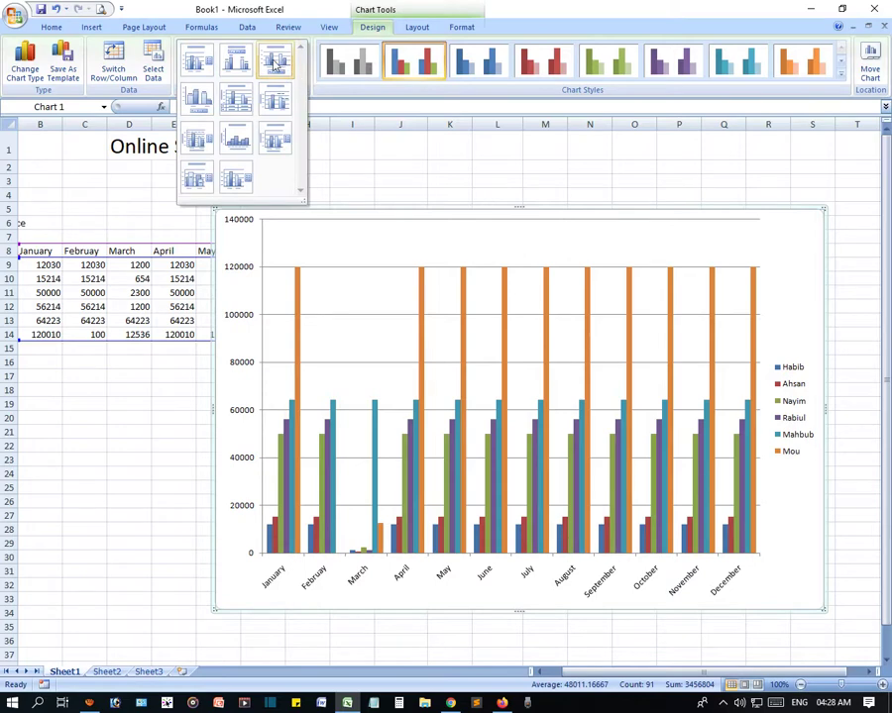
left_click(198, 57)
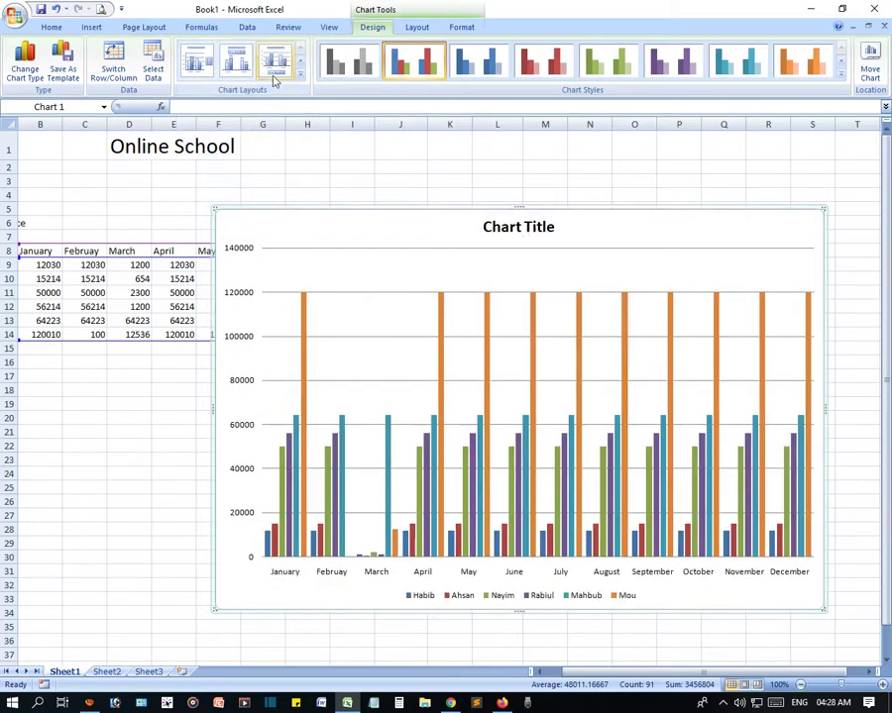
left_click(237, 65)
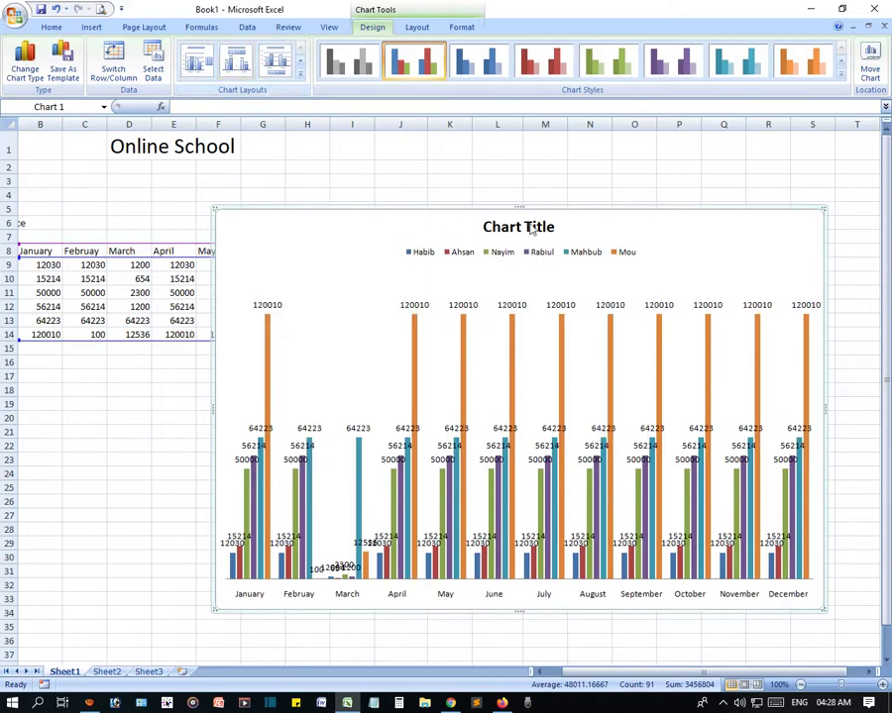
left_click(198, 63)
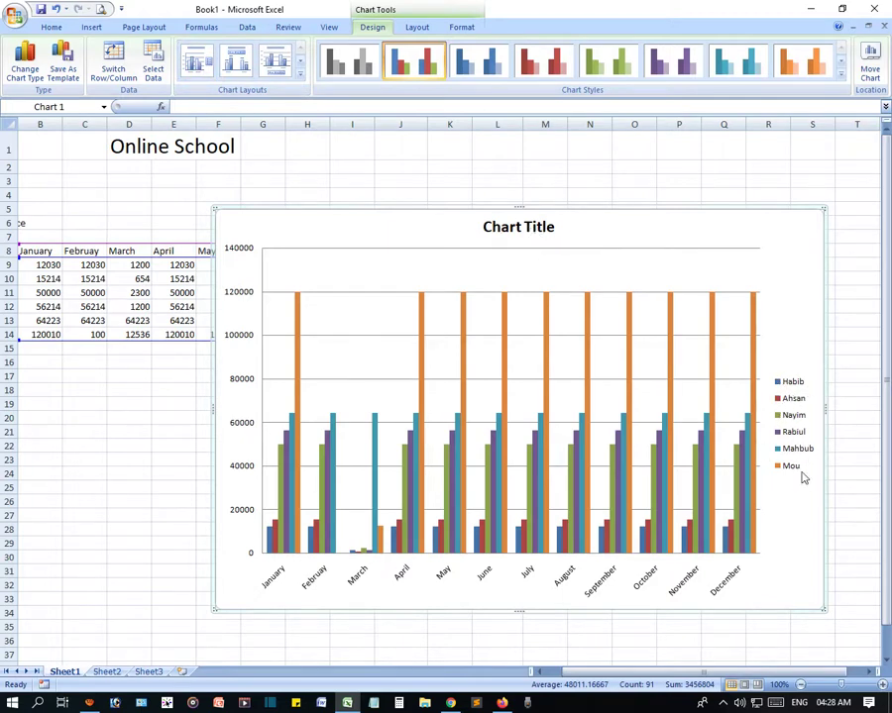
left_click(299, 73)
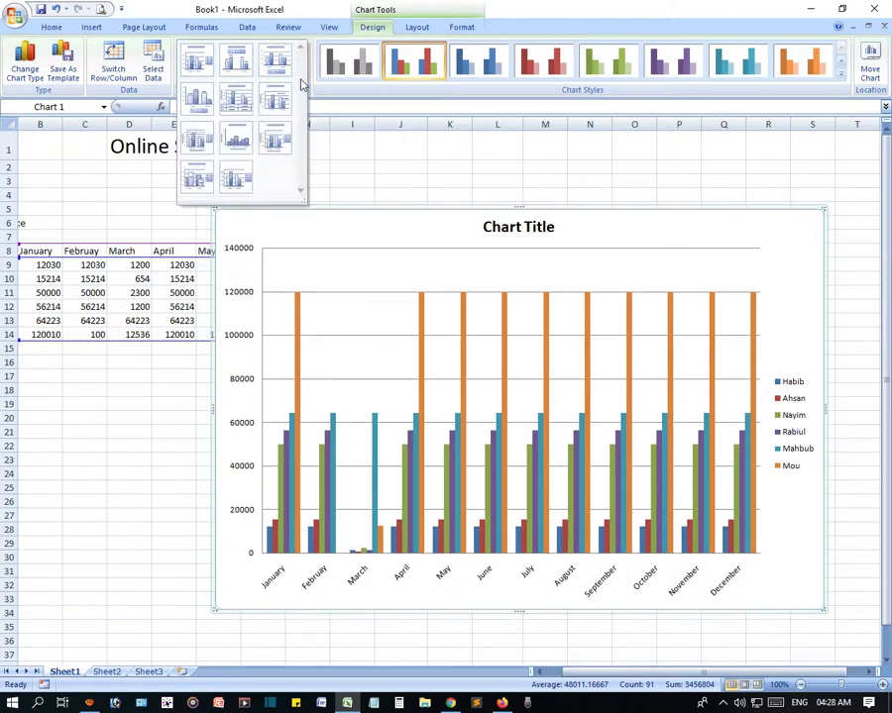
left_click(275, 97)
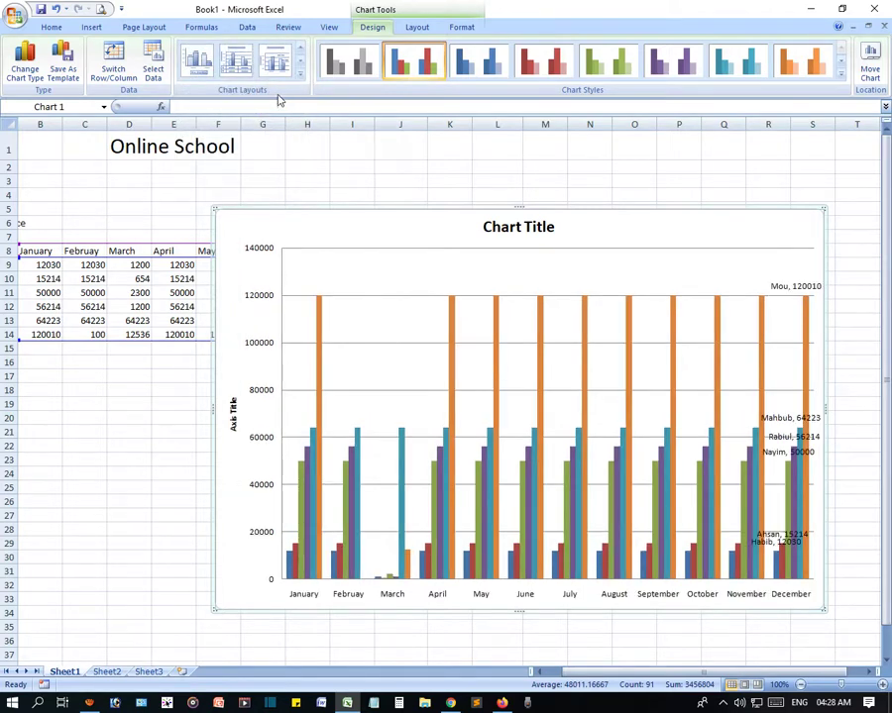
left_click(299, 73)
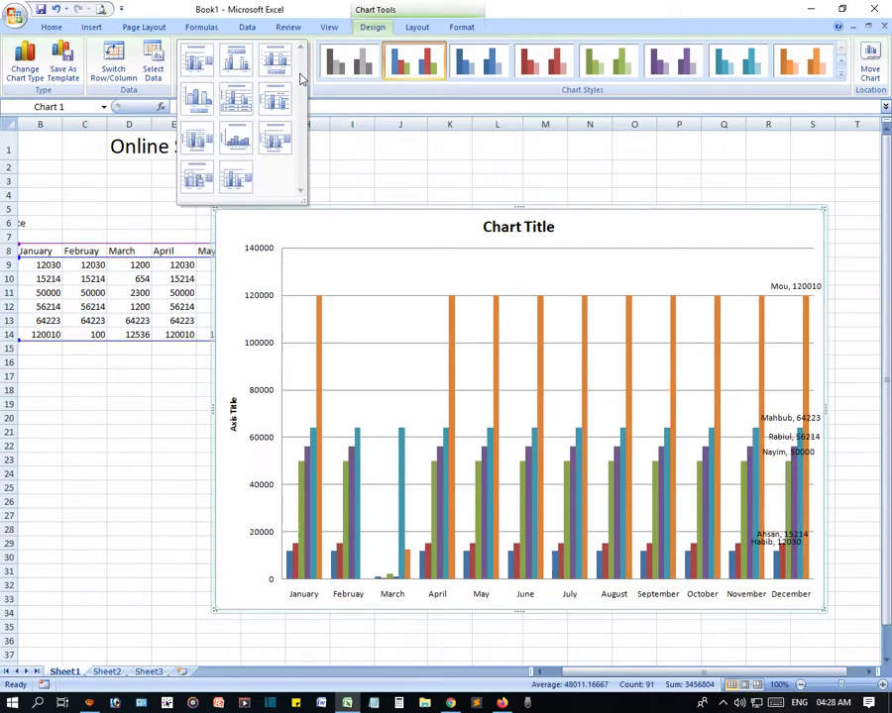
left_click(201, 100)
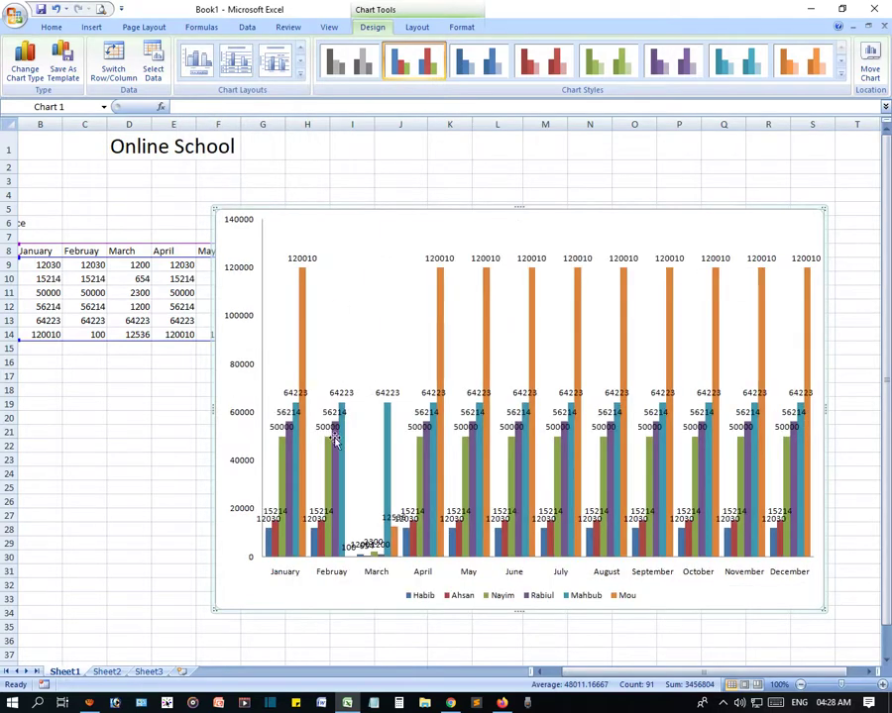
scroll(429, 375, "down", 3)
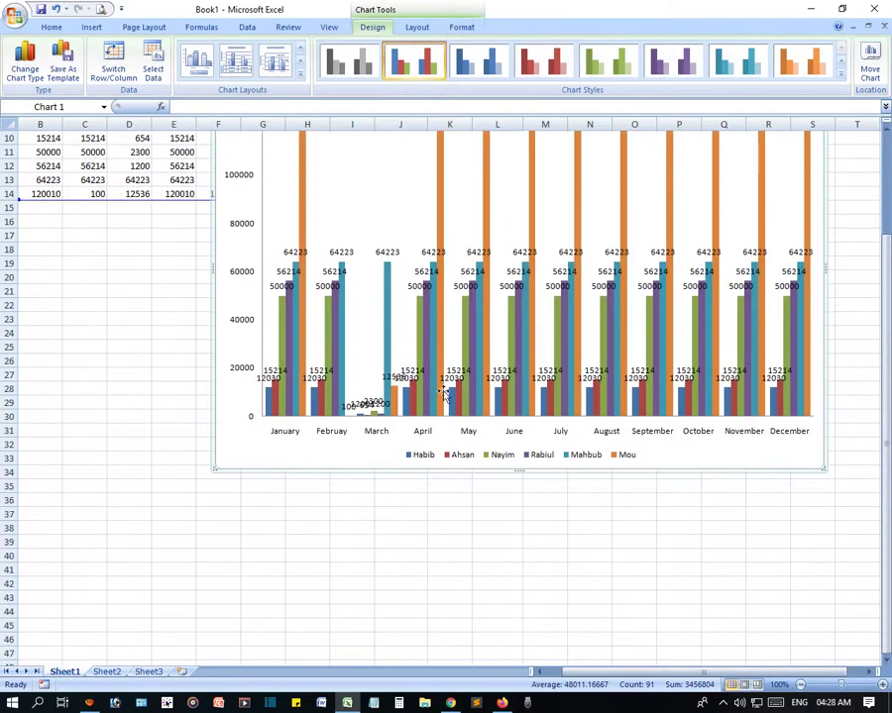
scroll(429, 303, "up", 3)
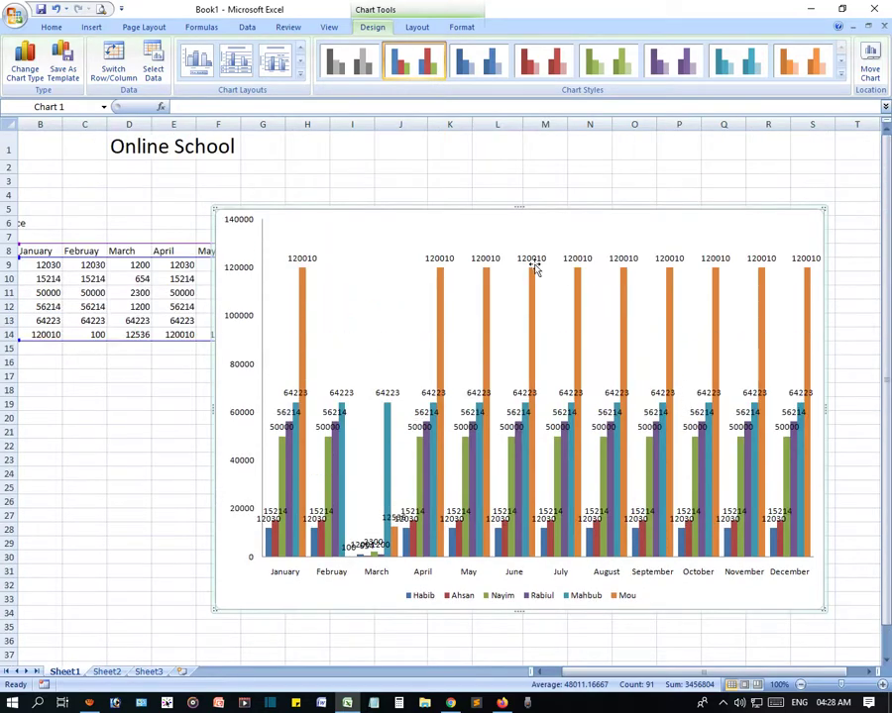
scroll(547, 385, "down", 3)
scroll(557, 331, "up", 3)
- Settle on the layout with a Chart Title, top legend and value labels on every column
left_click(301, 72)
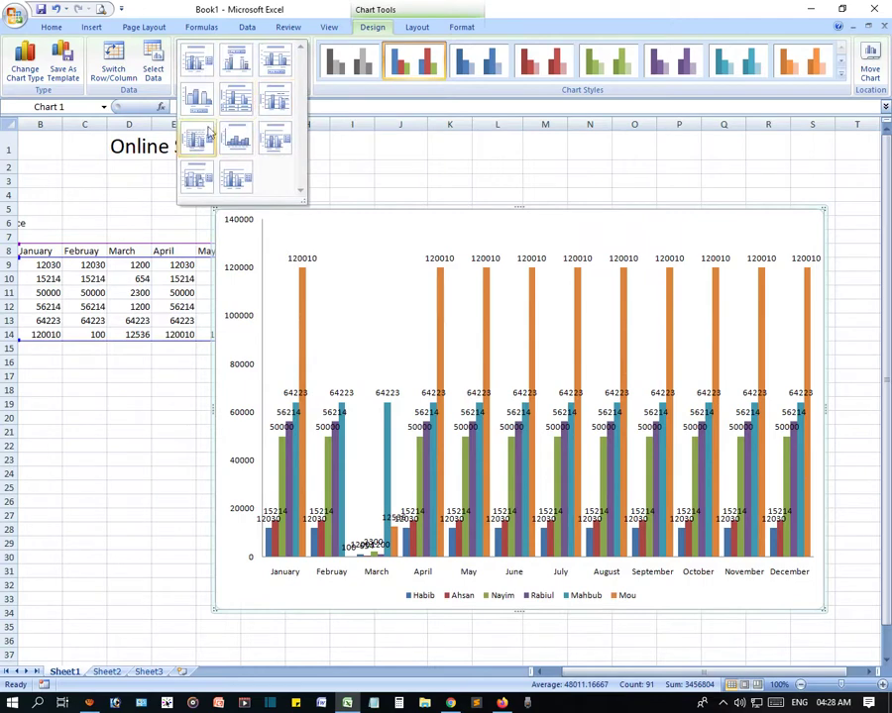
left_click(235, 141)
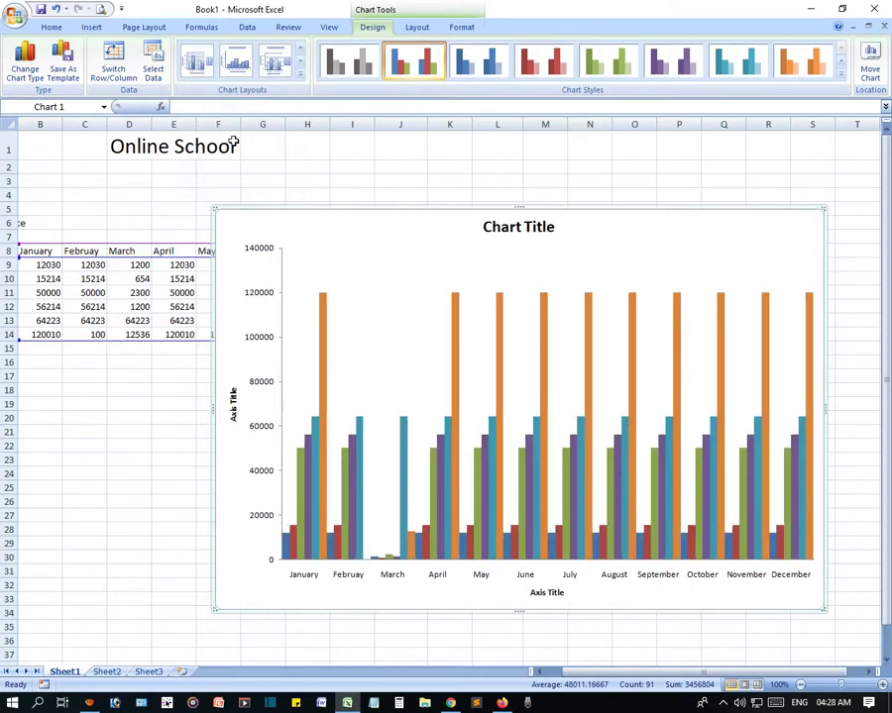
scroll(434, 433, "down", 3)
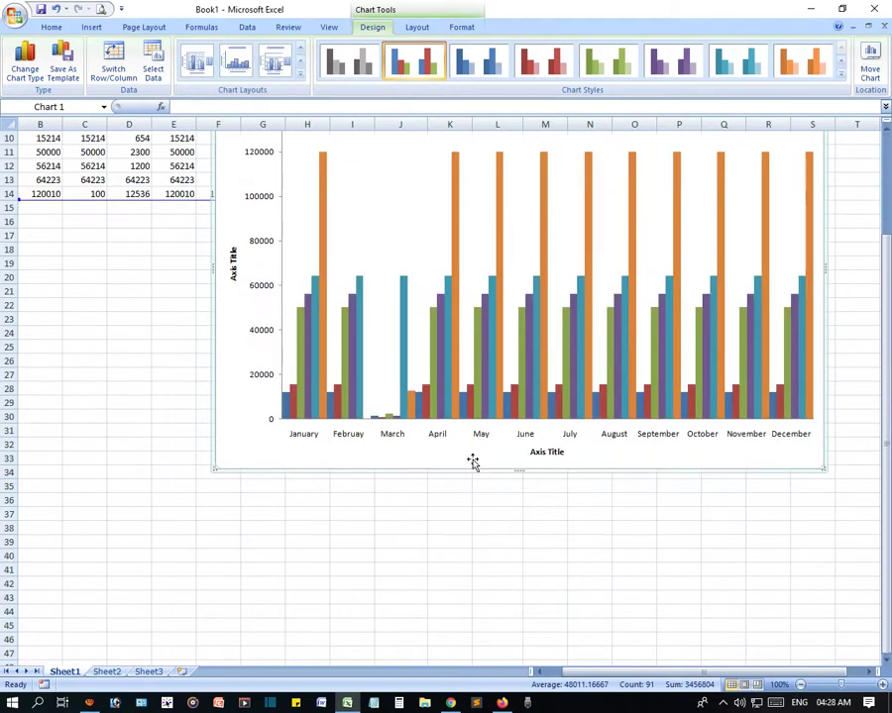
left_click(543, 453)
scroll(451, 453, "up", 3)
scroll(450, 460, "down", 4)
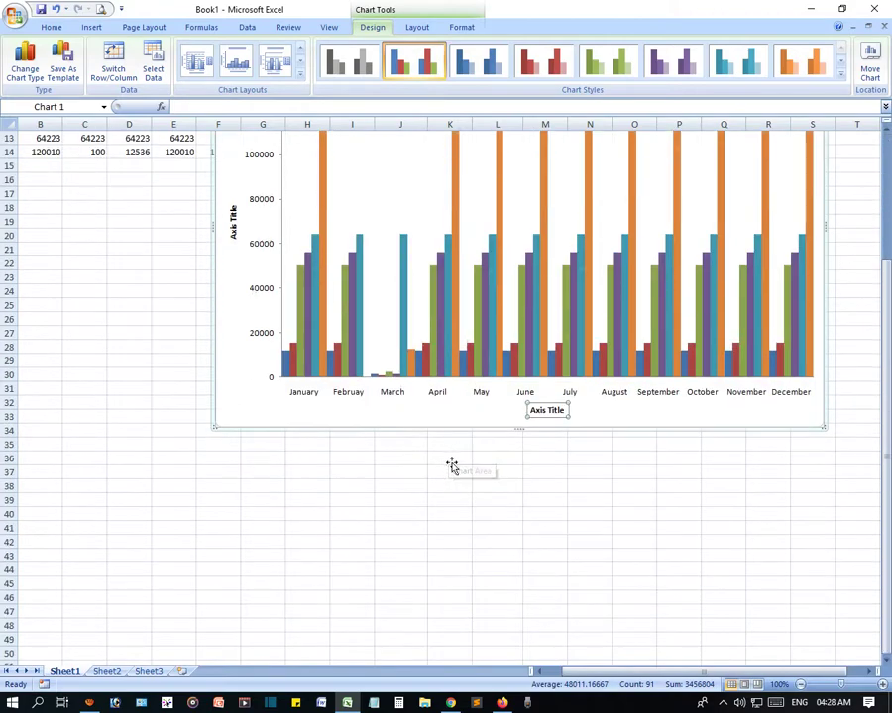
scroll(449, 436, "up", 4)
left_click(299, 74)
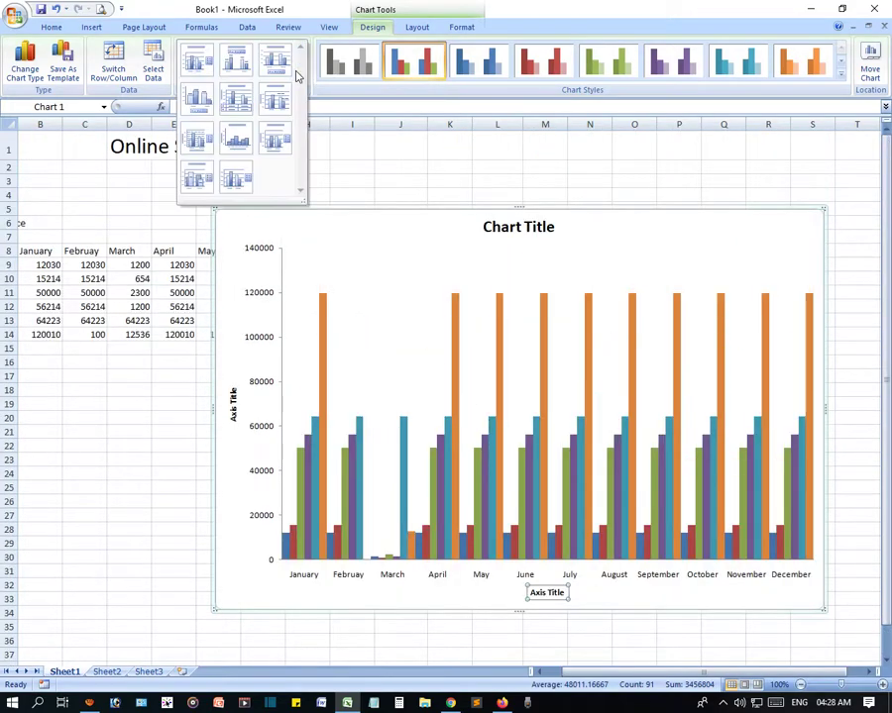
left_click(238, 186)
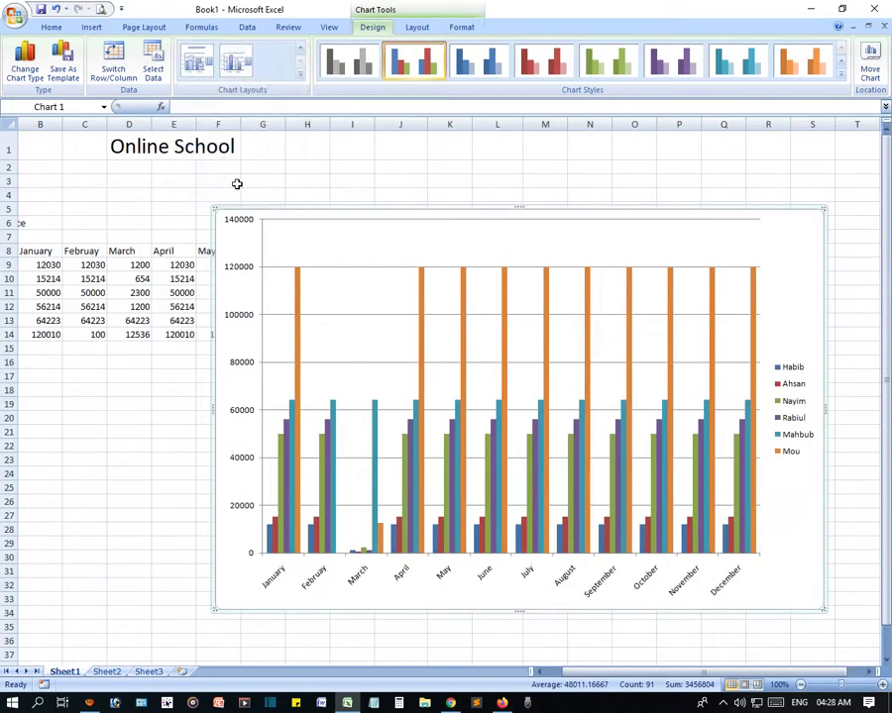
left_click(300, 74)
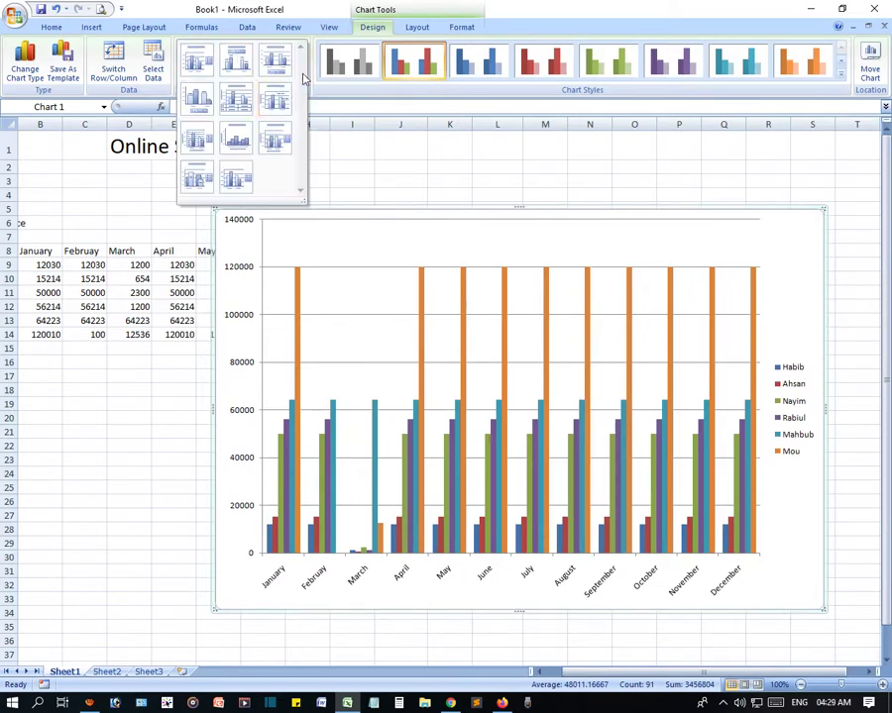
left_click(231, 65)
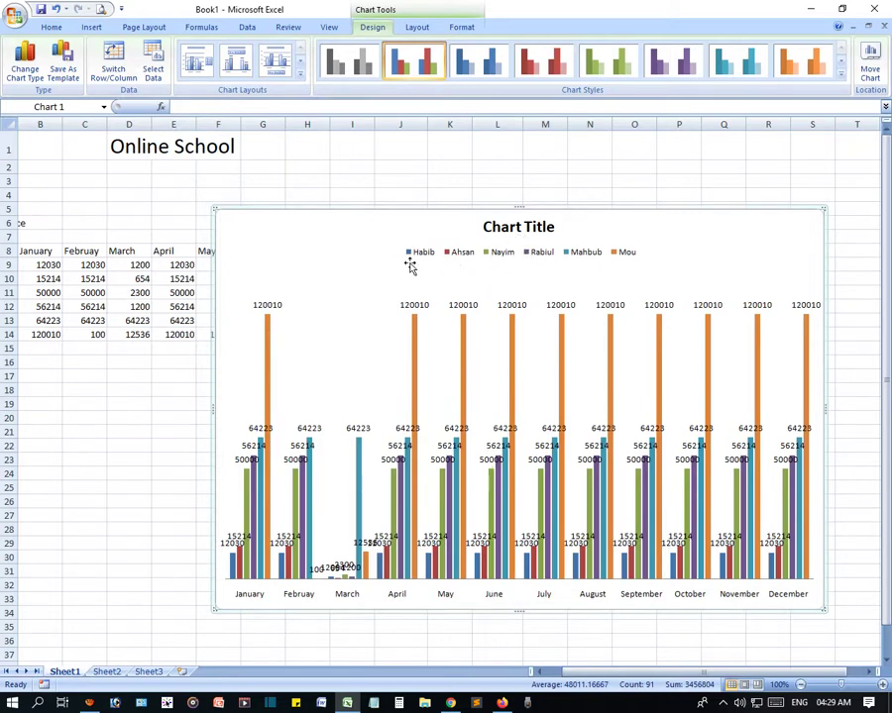
scroll(443, 348, "down", 1)
scroll(443, 348, "up", 1)
- Try the green and orange chart styles, then apply the teal style to the columns
left_click(840, 75)
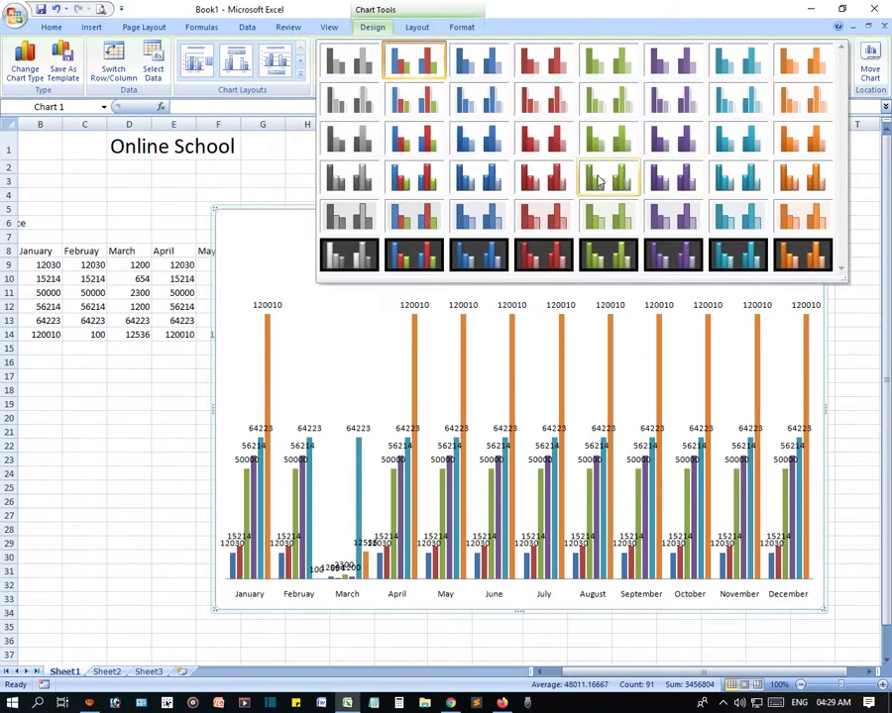
left_click(597, 178)
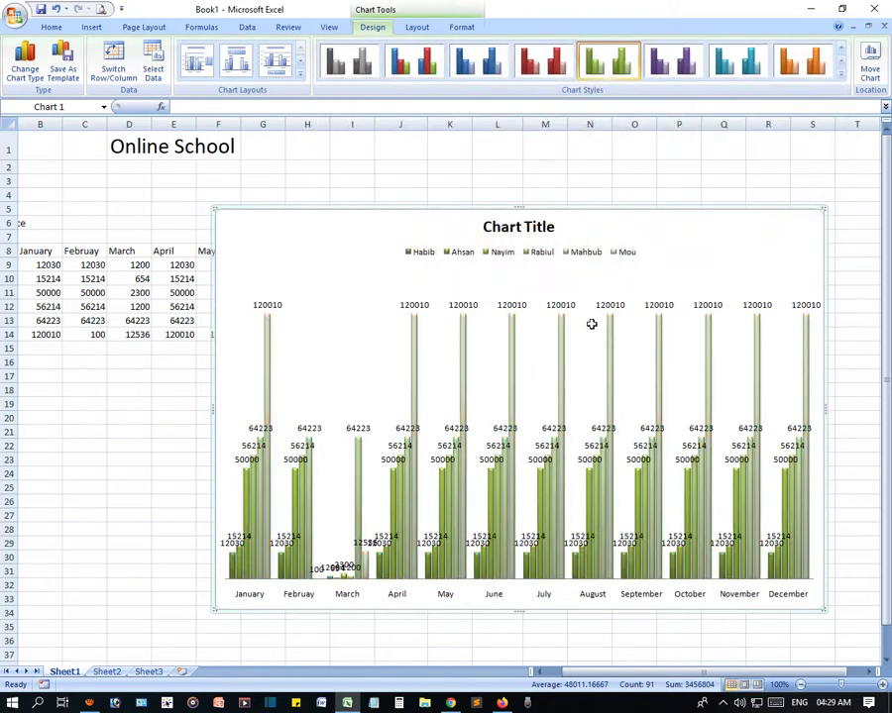
left_click(819, 67)
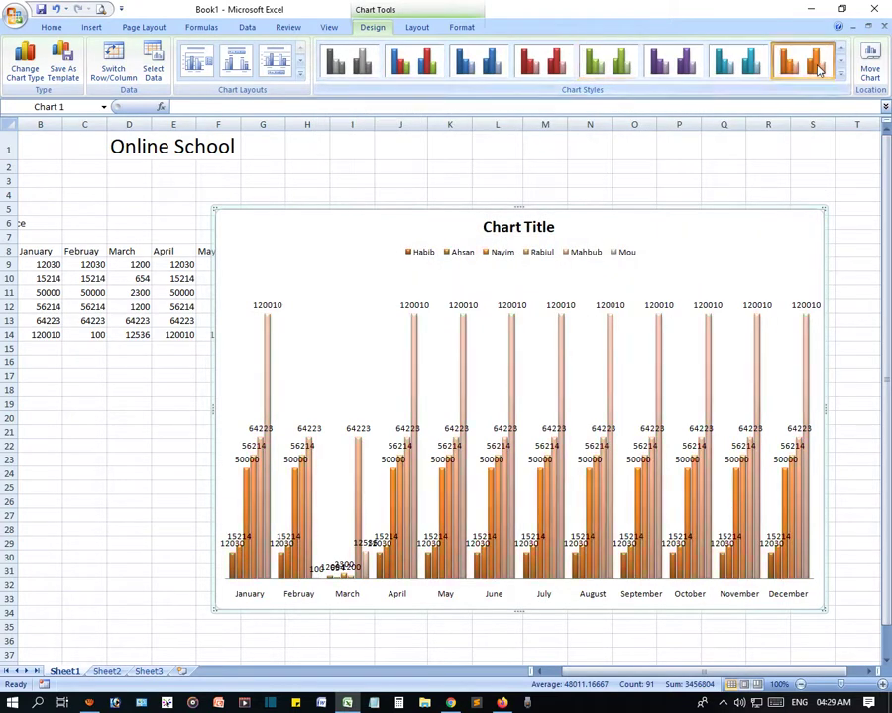
left_click(738, 61)
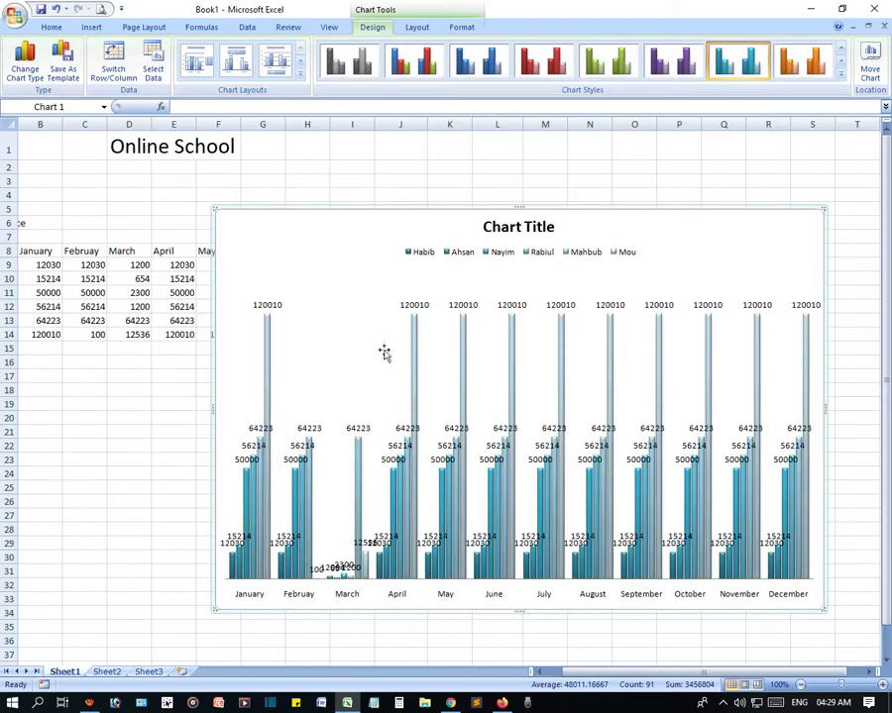
- Insert the Panpata.jpg leaf picture into the chart, then undo the insertion
left_click(415, 26)
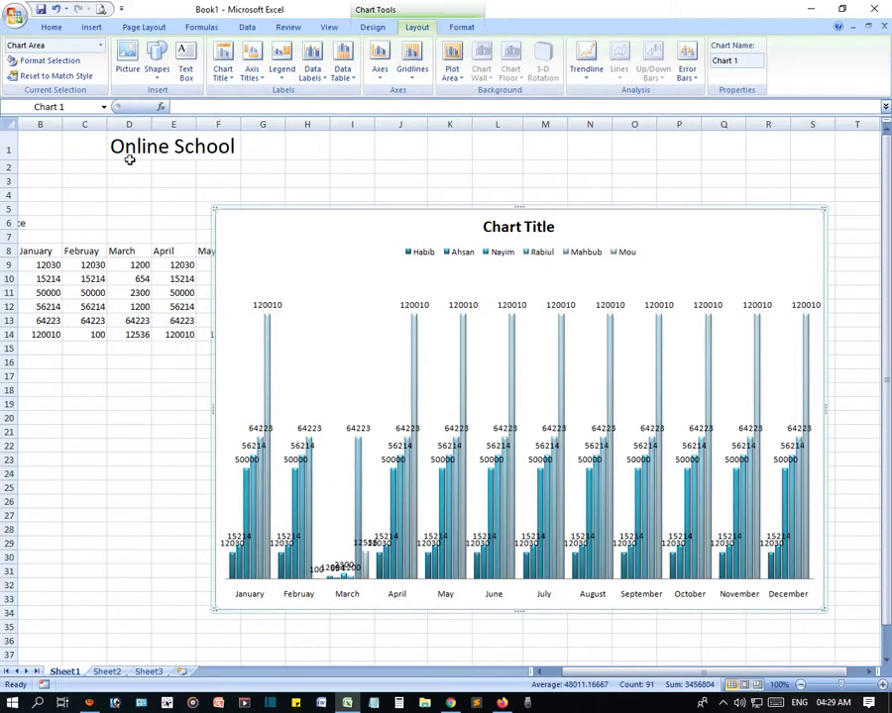
left_click(129, 58)
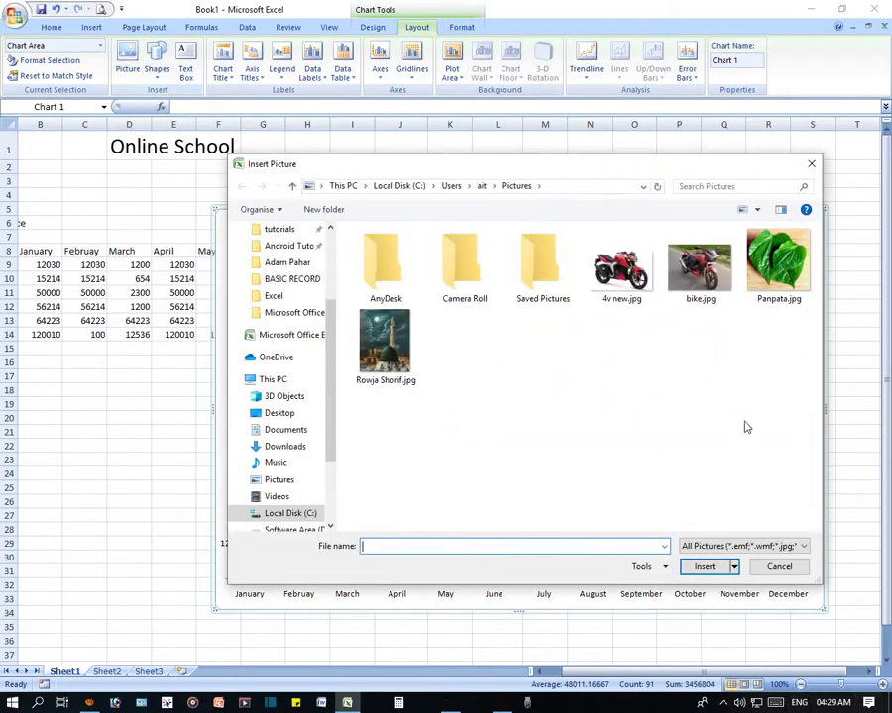
double_click(766, 261)
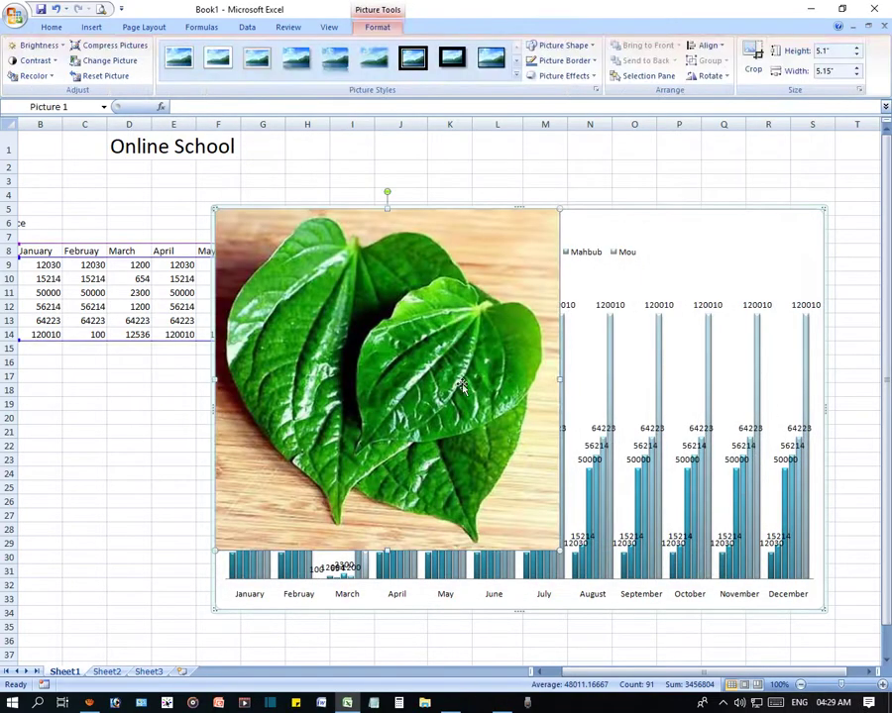
key("ctrl+z")
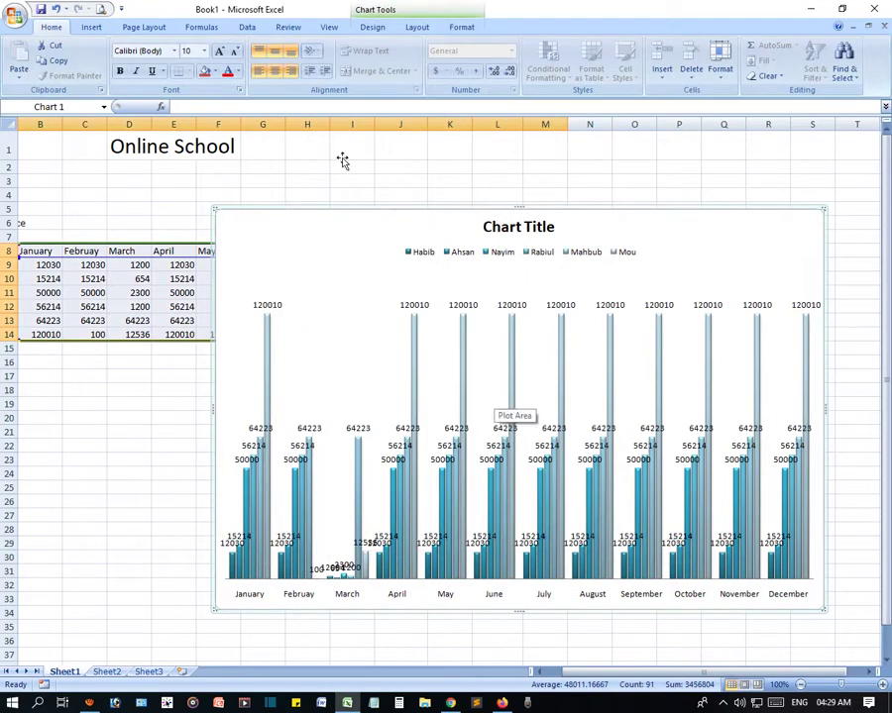
left_click(414, 28)
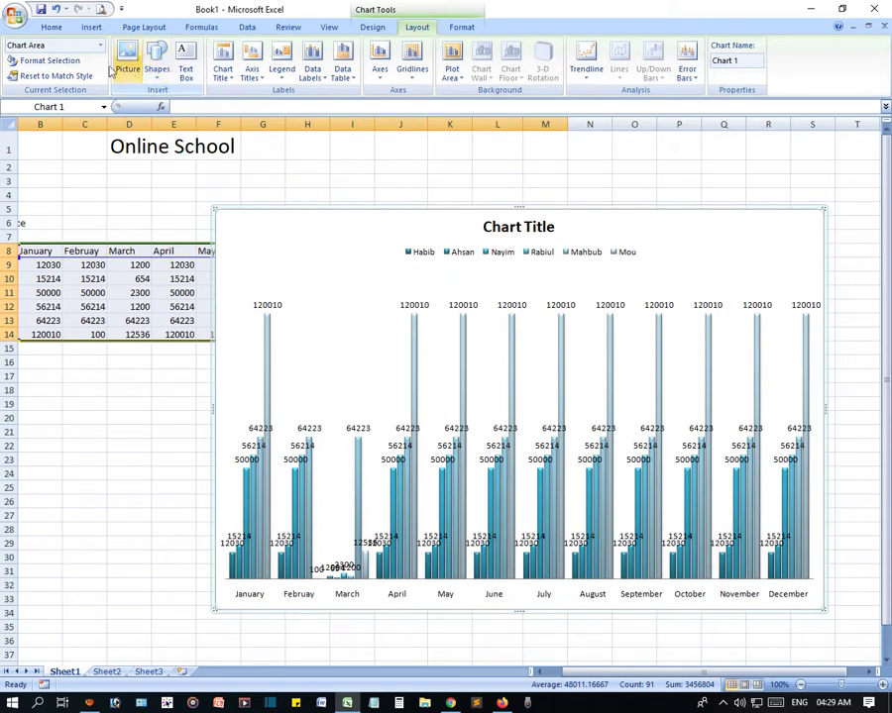
left_click(224, 73)
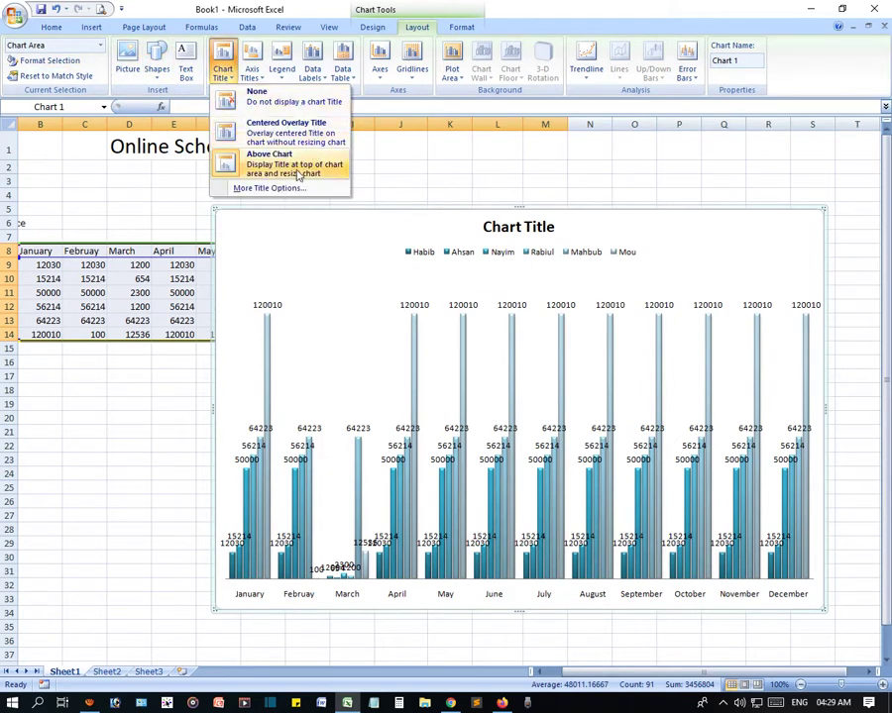
left_click(308, 138)
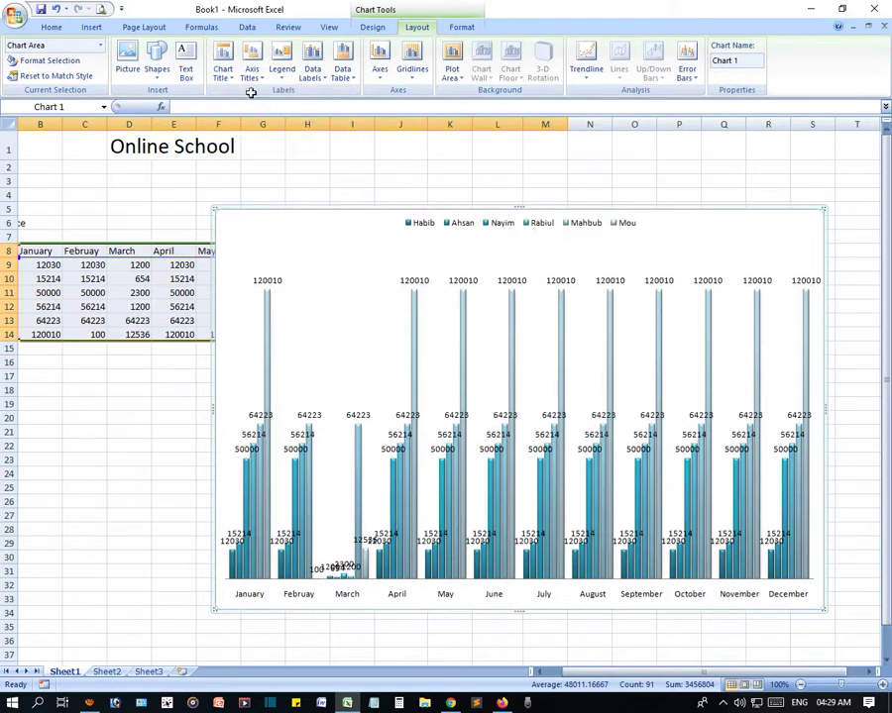
left_click(223, 72)
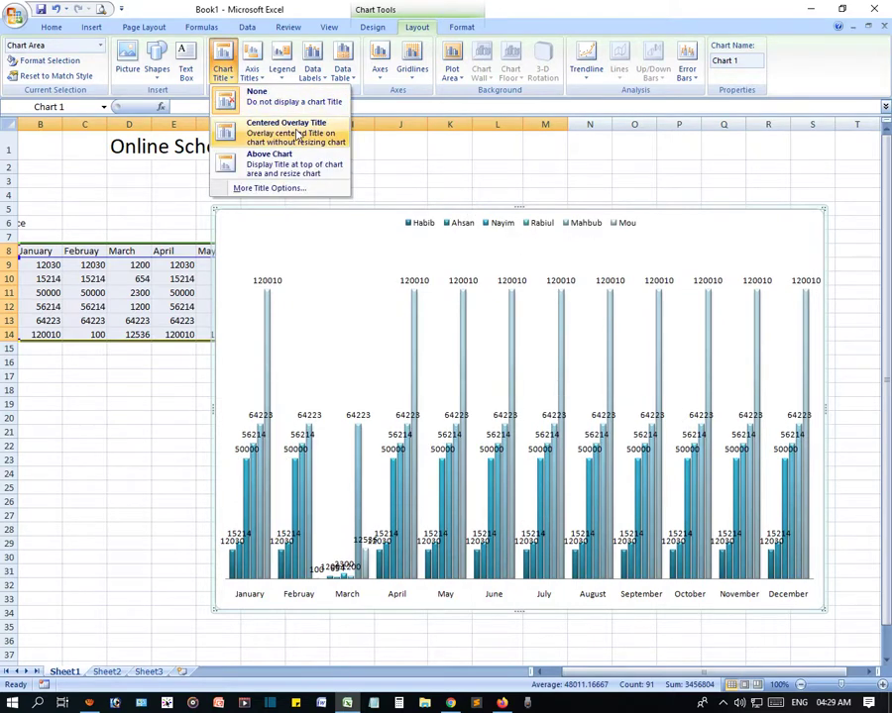
left_click(296, 139)
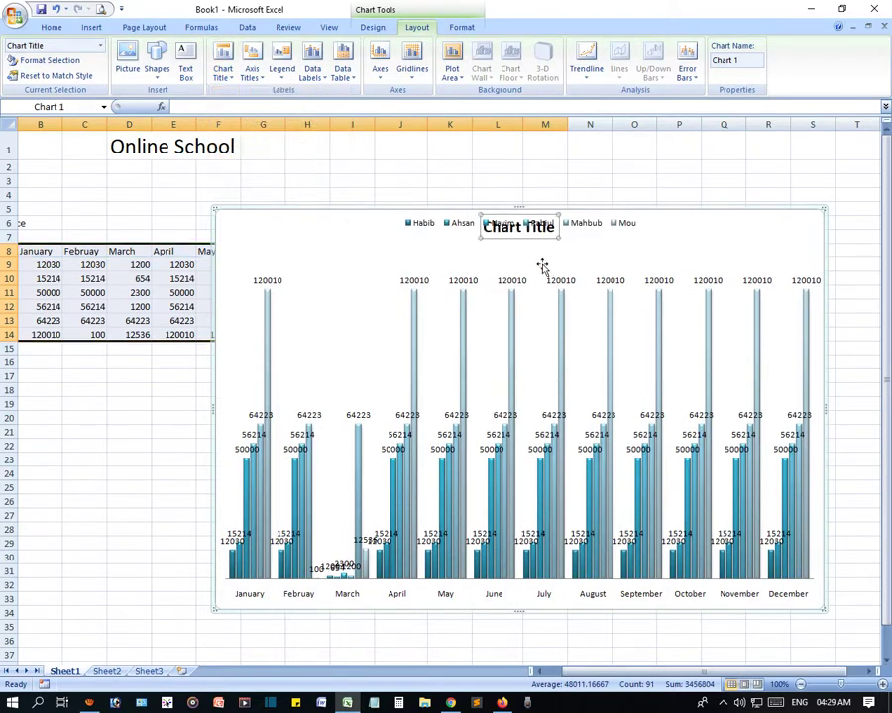
mouse_move(543, 244)
left_mouse_down()
mouse_move(338, 264)
mouse_move(747, 248)
left_mouse_up()
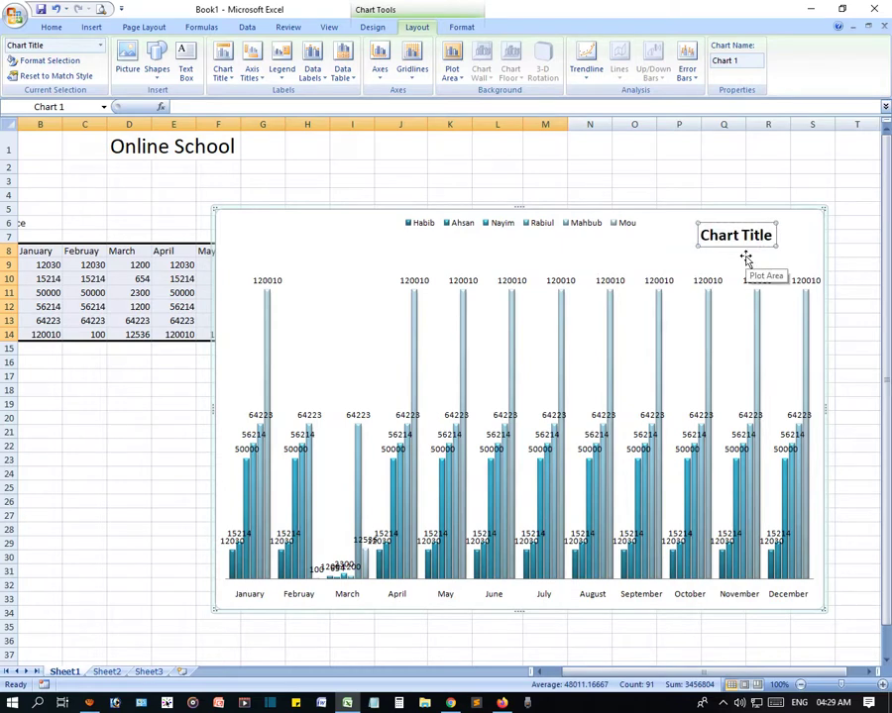
key("Delete")
key("ctrl+z")
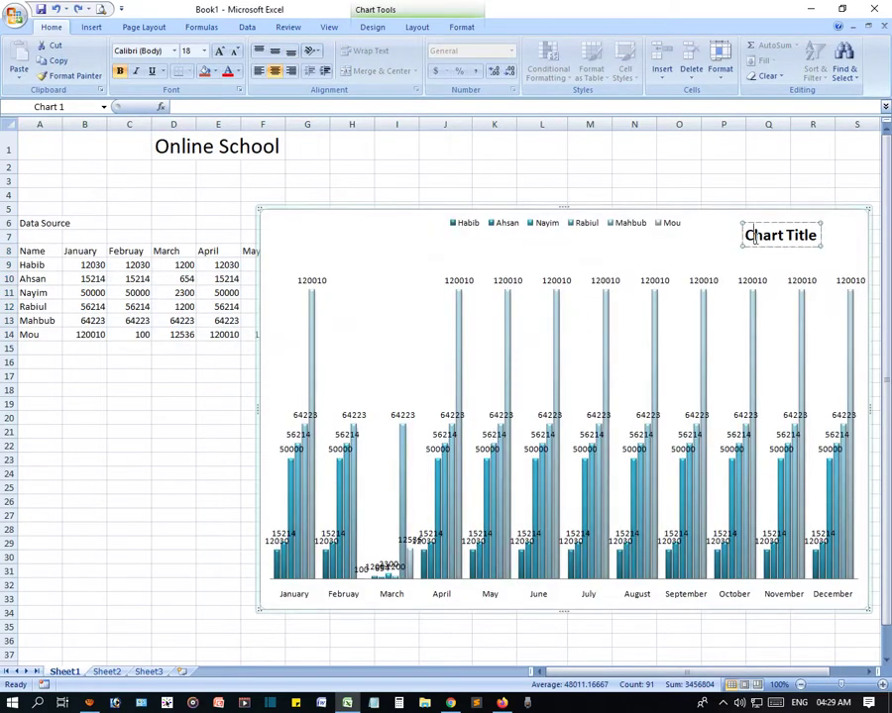
left_click(707, 250)
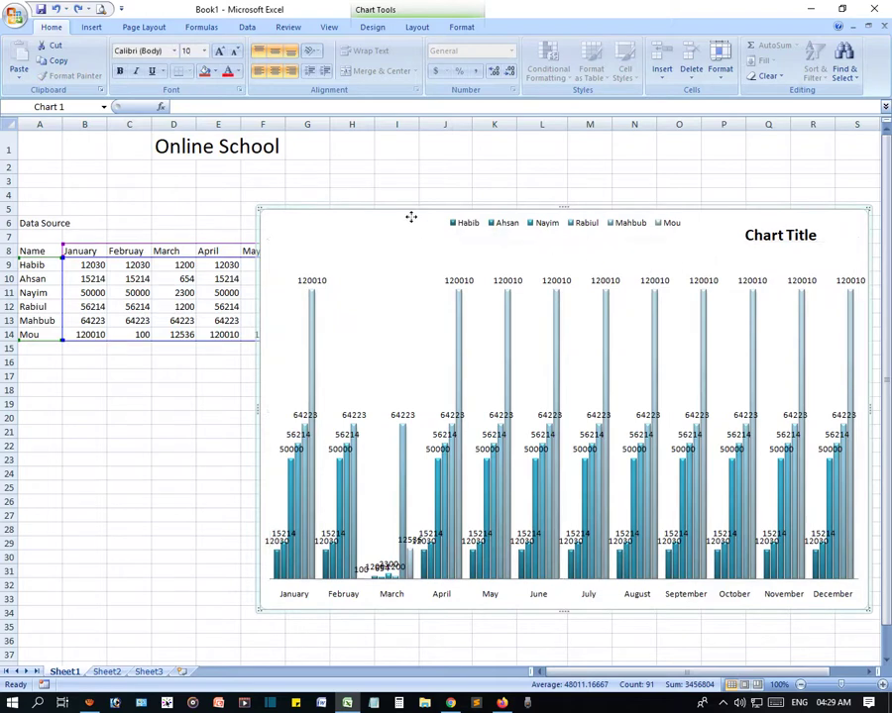
left_click(414, 27)
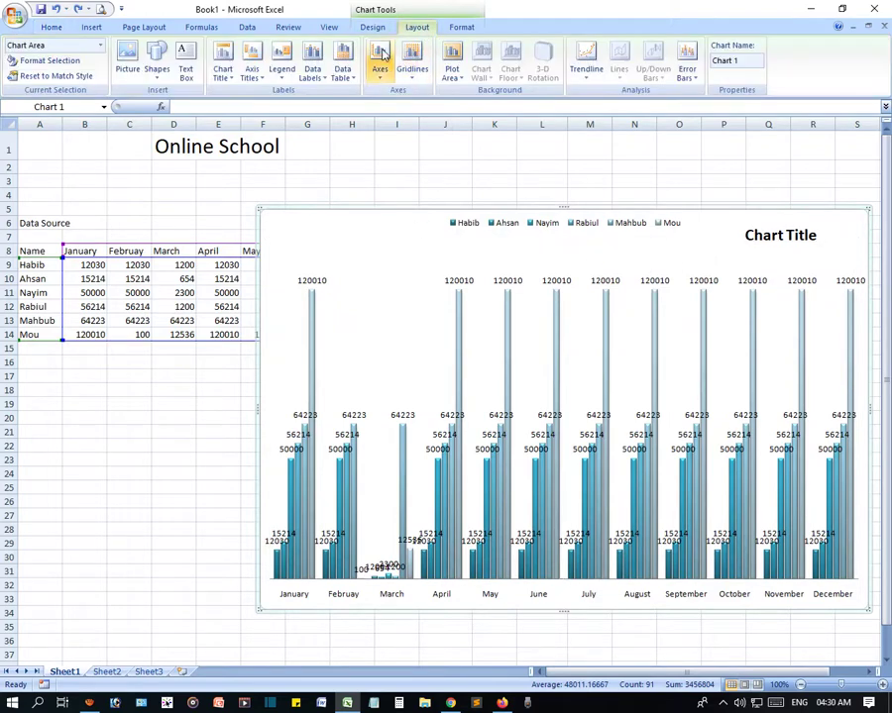
left_click(221, 74)
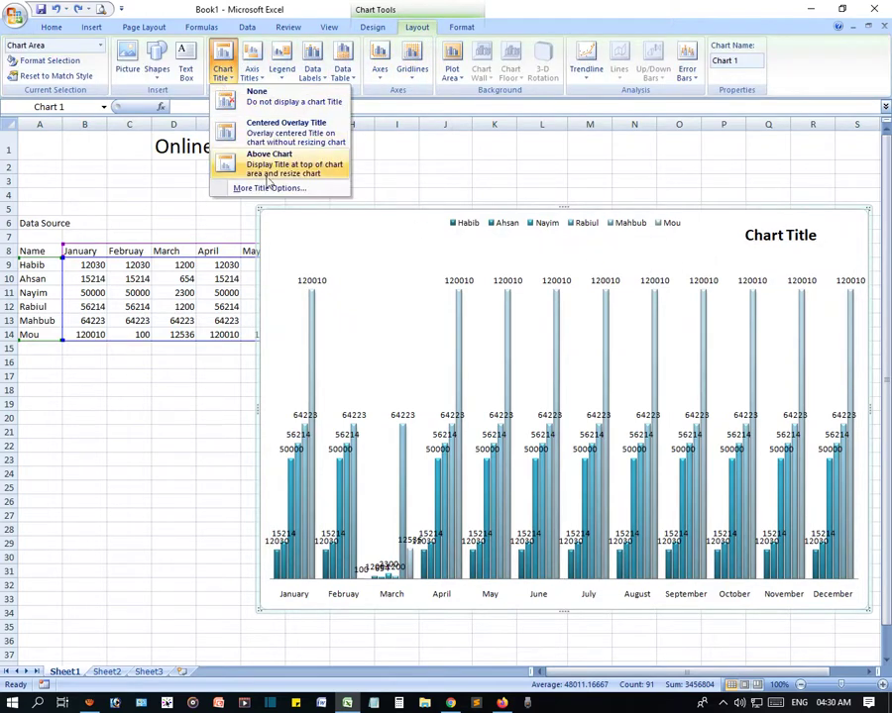
left_click(284, 173)
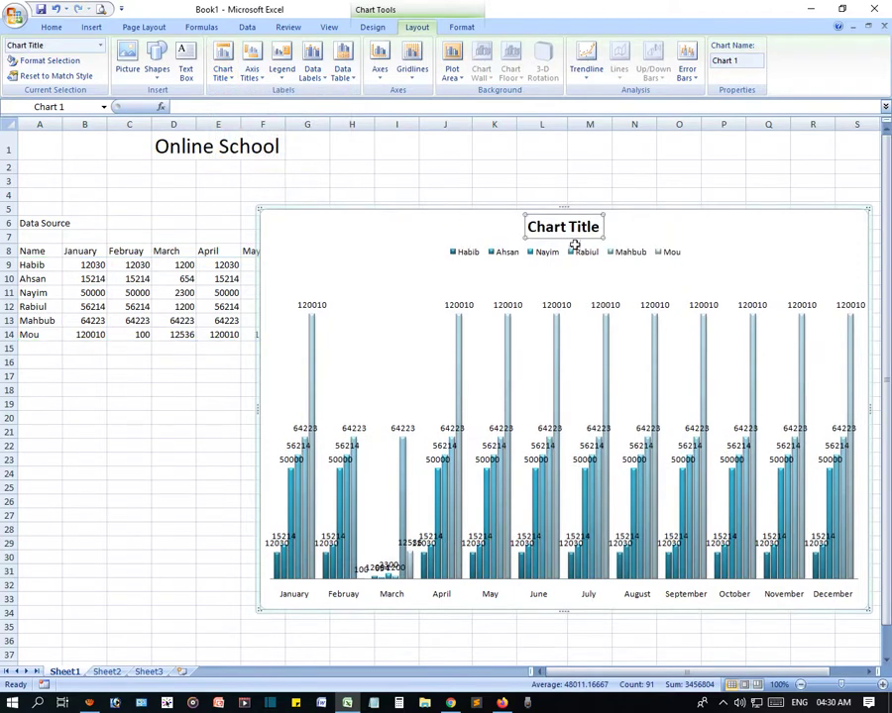
left_click(223, 77)
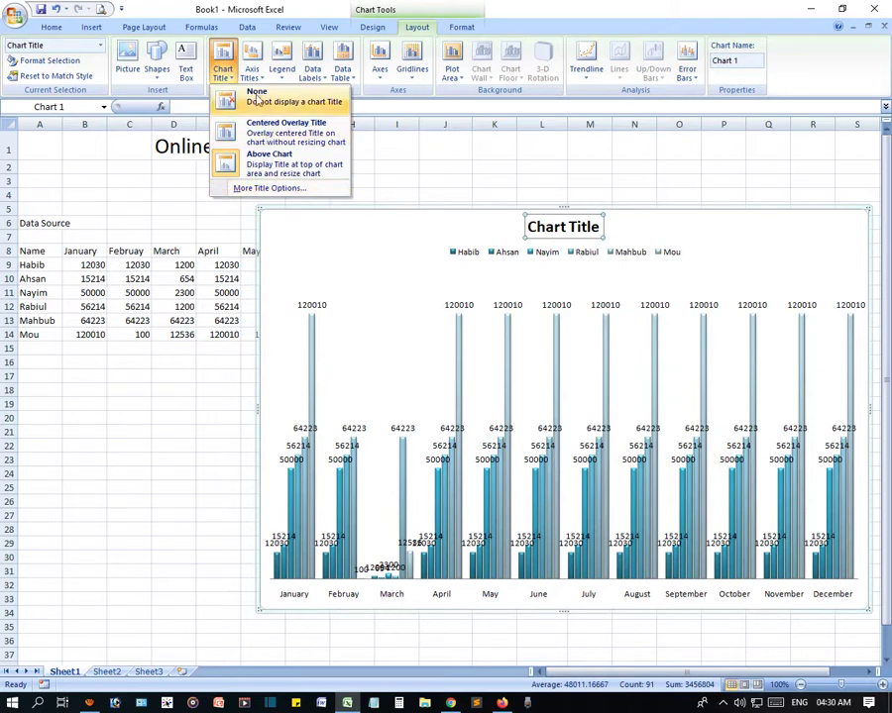
left_click(252, 71)
mouse_move(311, 92)
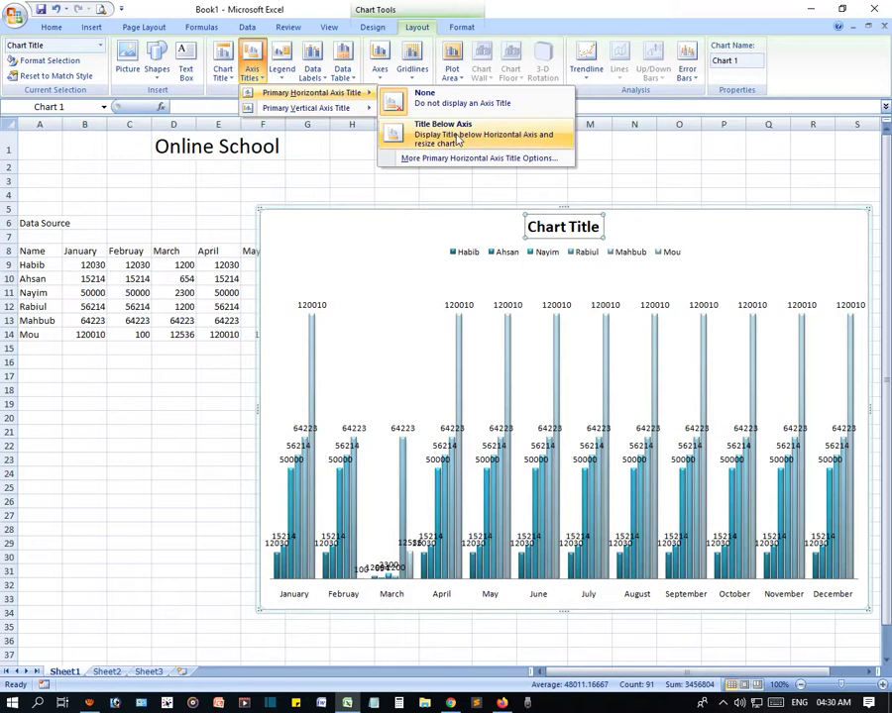
- Add an axis title below the month axis and a horizontally written vertical axis title
left_click(458, 141)
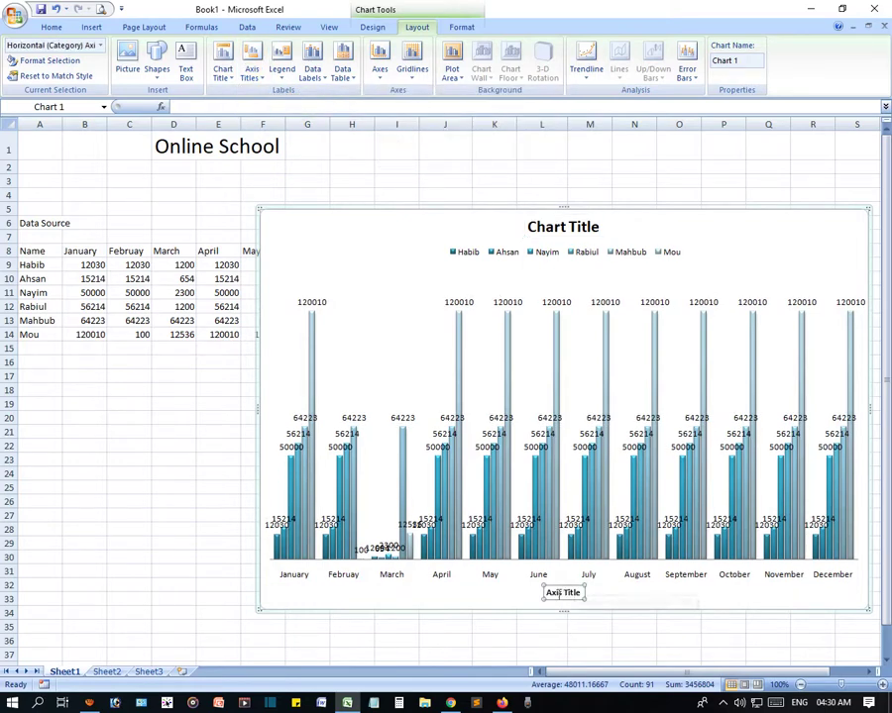
left_click(251, 68)
mouse_move(305, 109)
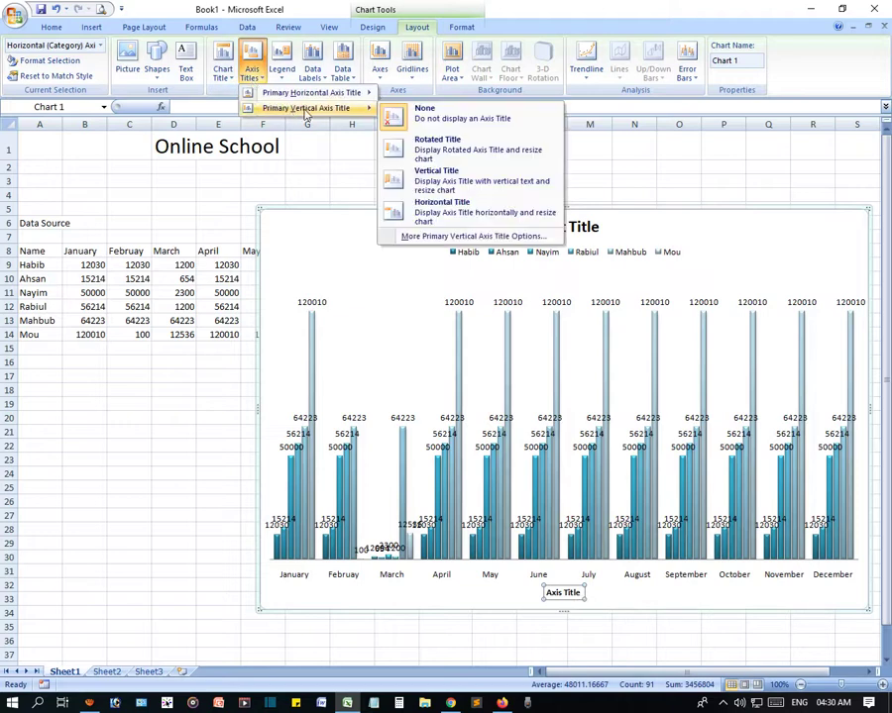
left_click(490, 156)
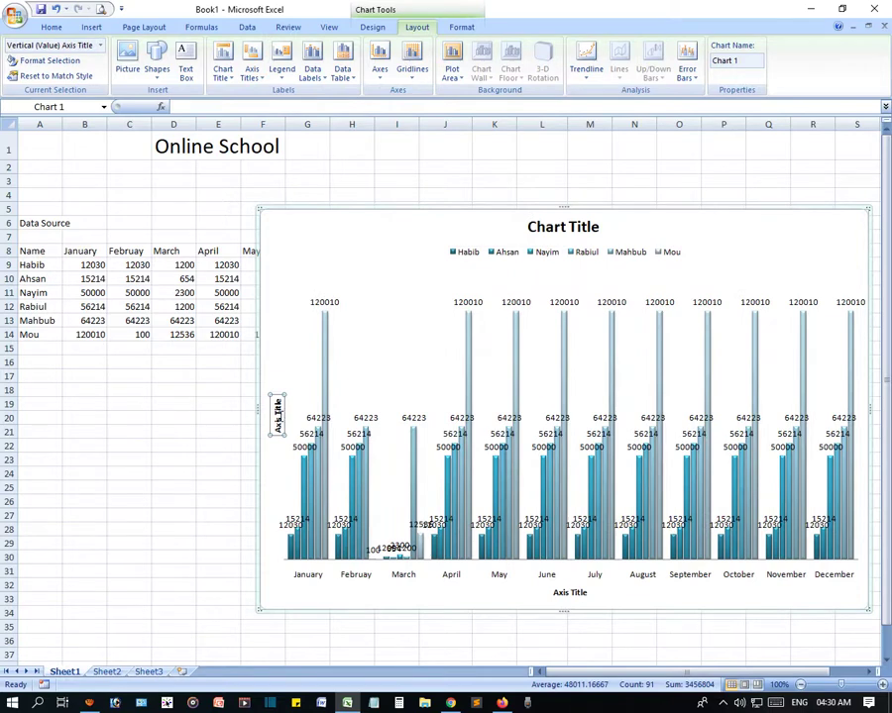
left_click(251, 67)
mouse_move(320, 109)
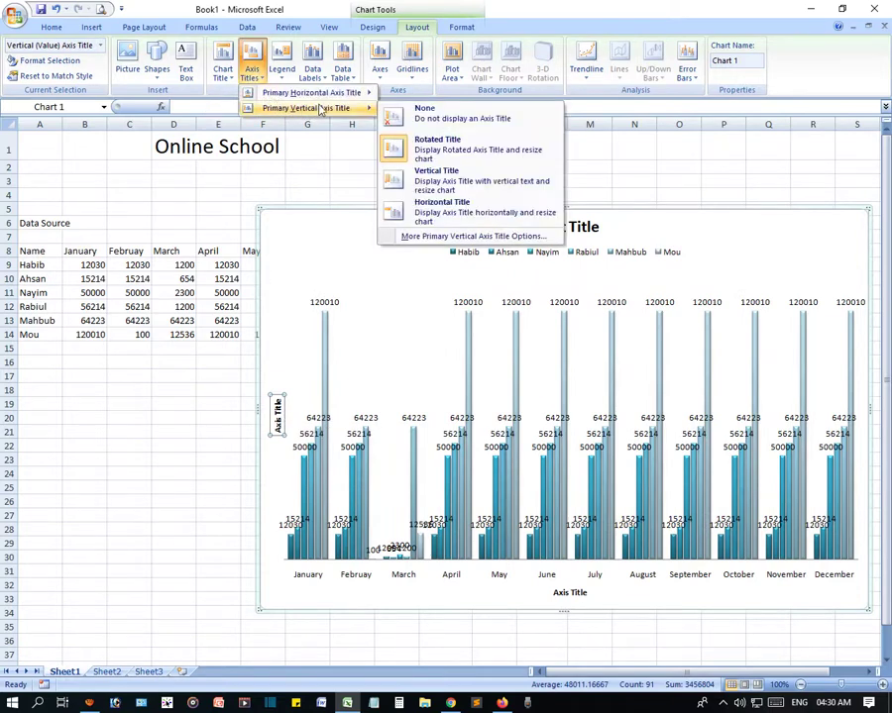
left_click(460, 208)
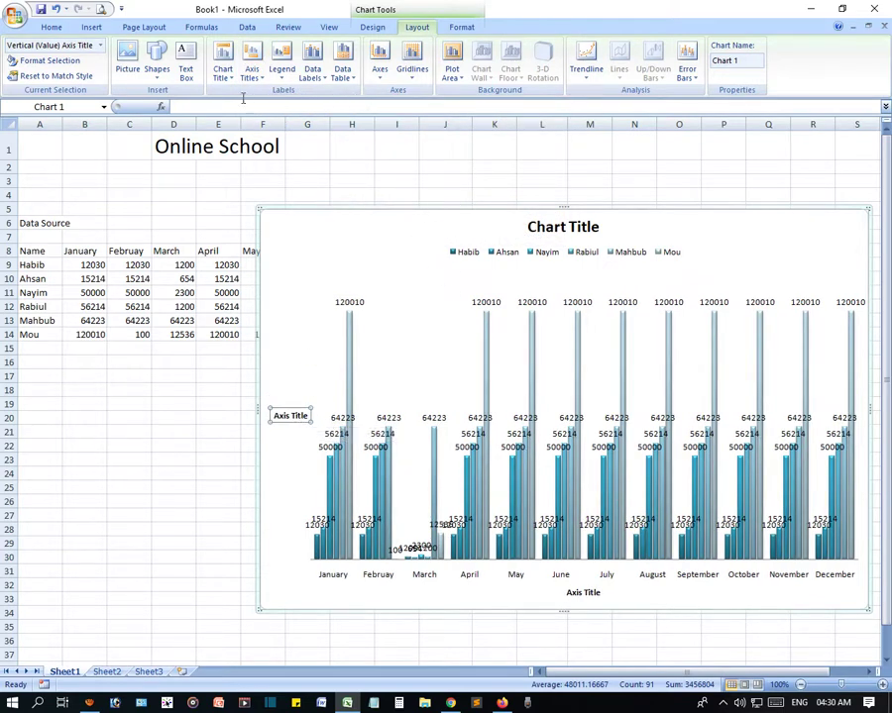
- Try right, top, none, bottom and left-overlay legend positions, finally showing the legend at left
left_click(281, 67)
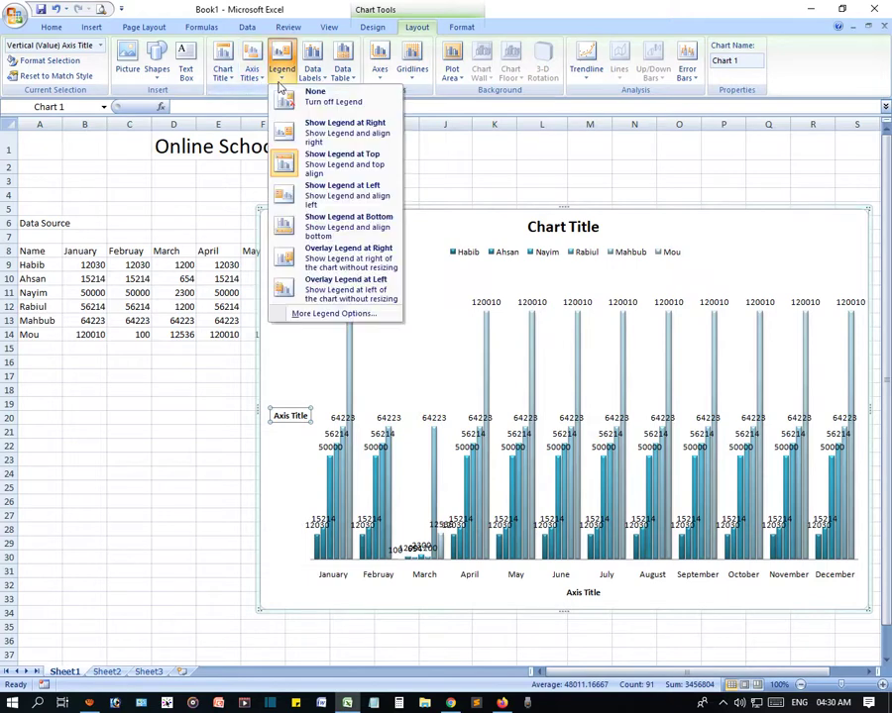
left_click(327, 132)
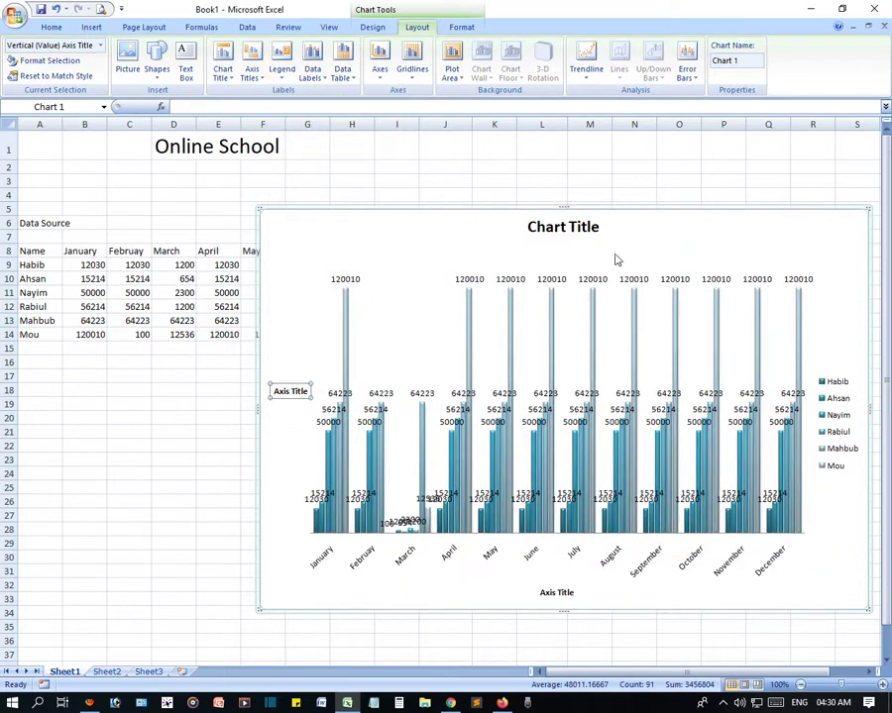
left_click(280, 84)
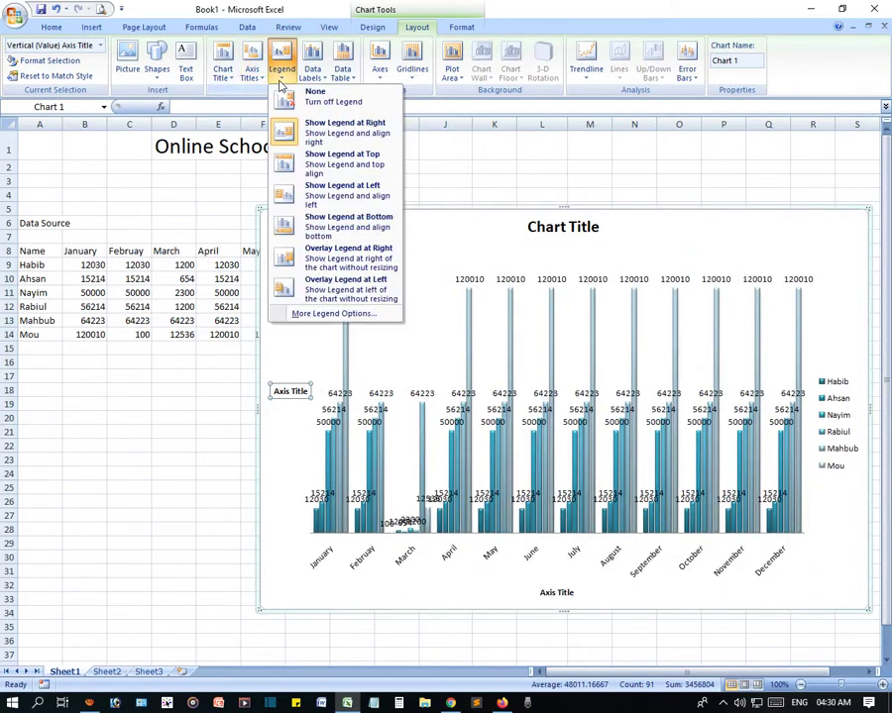
left_click(320, 165)
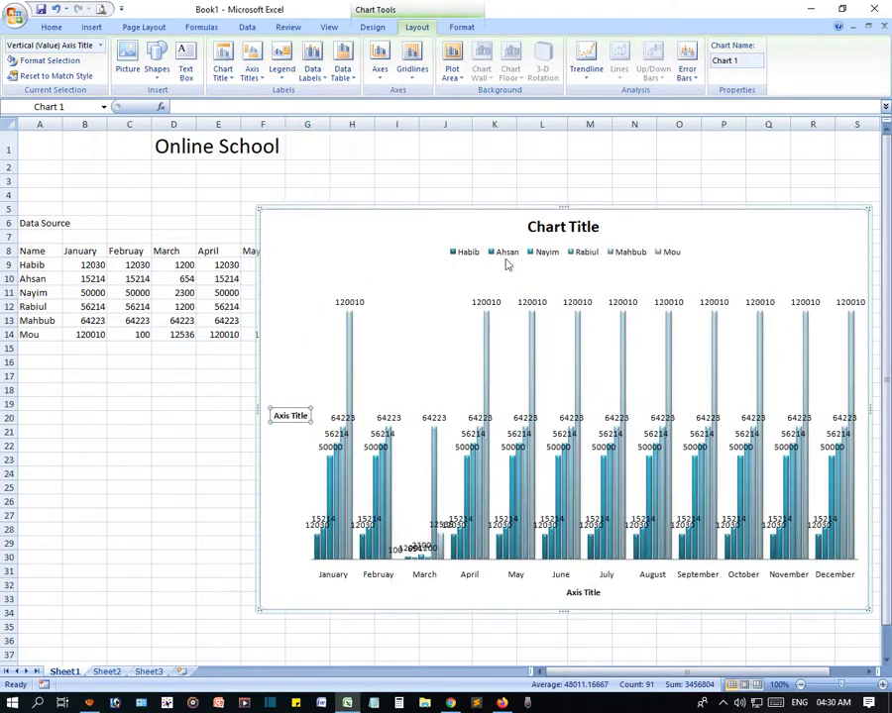
left_click(281, 75)
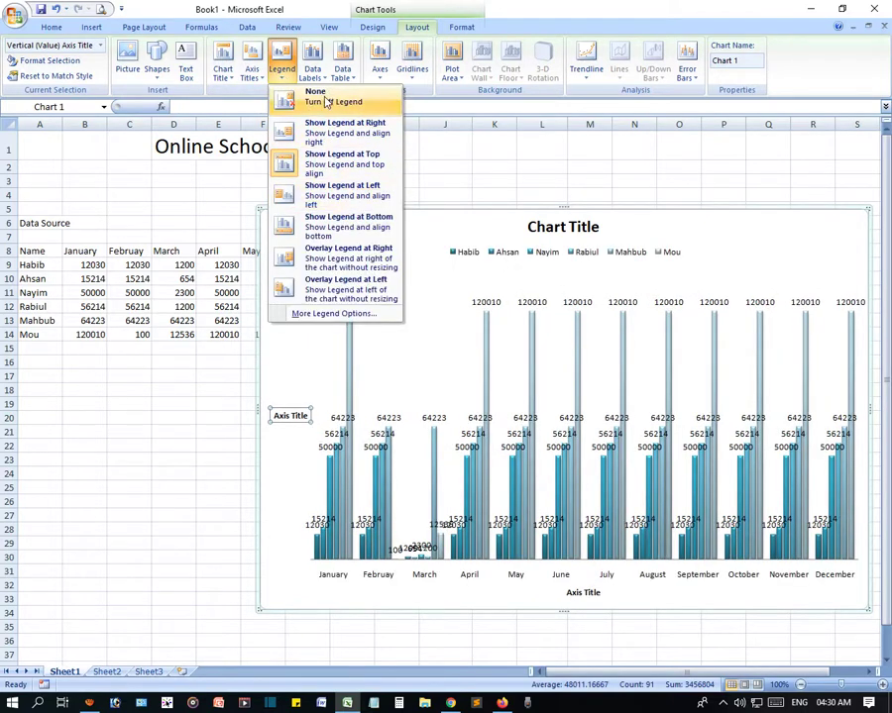
left_click(327, 103)
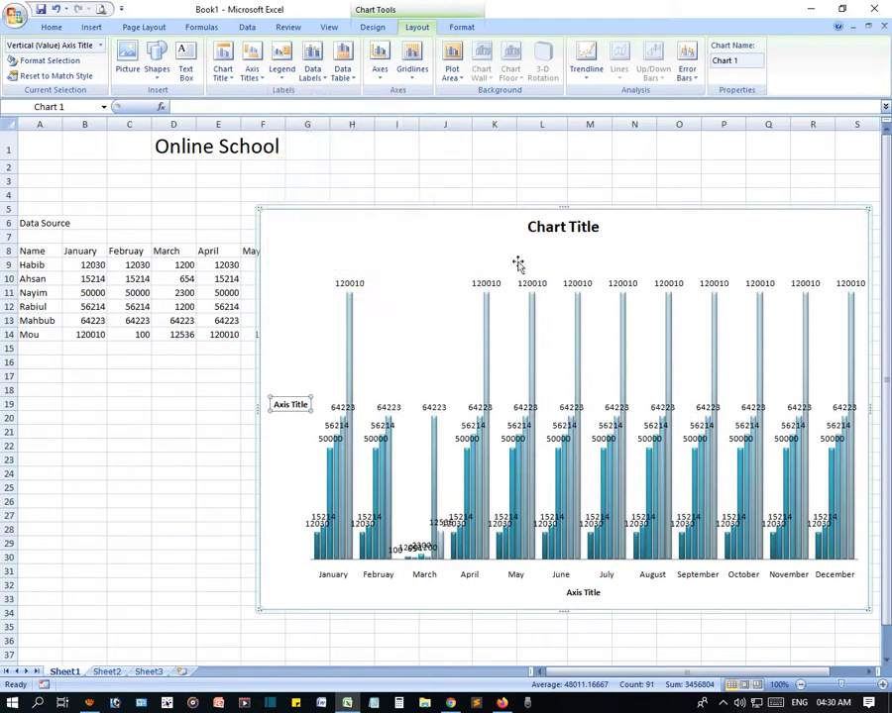
left_click(279, 74)
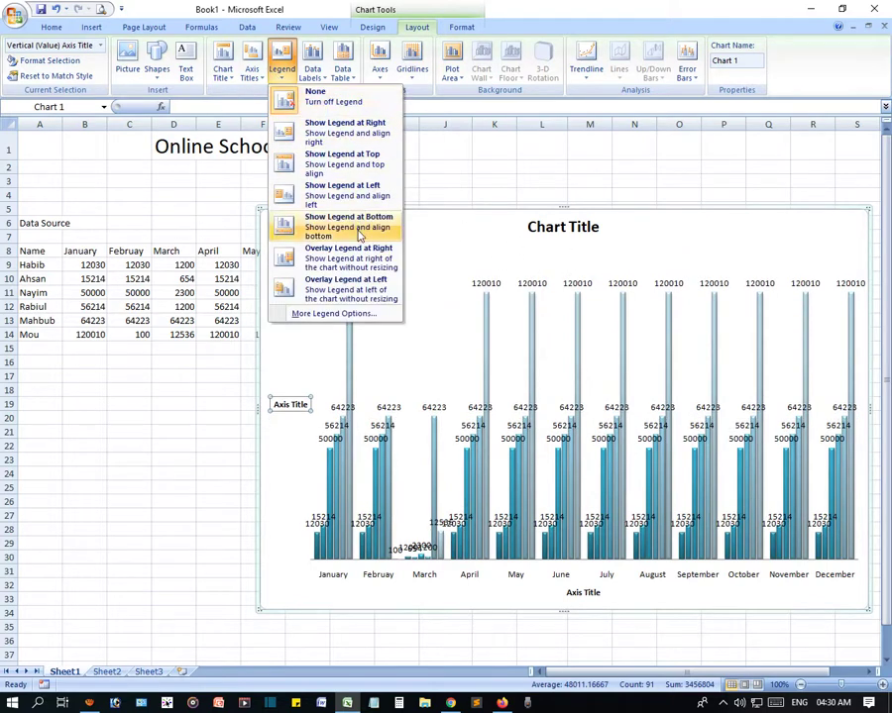
left_click(360, 234)
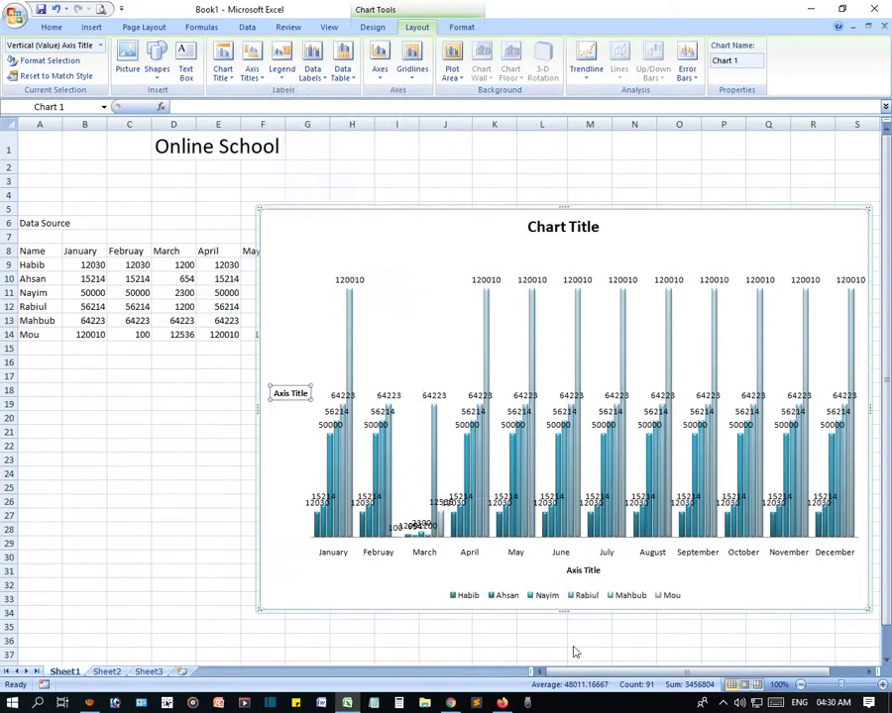
left_click(281, 76)
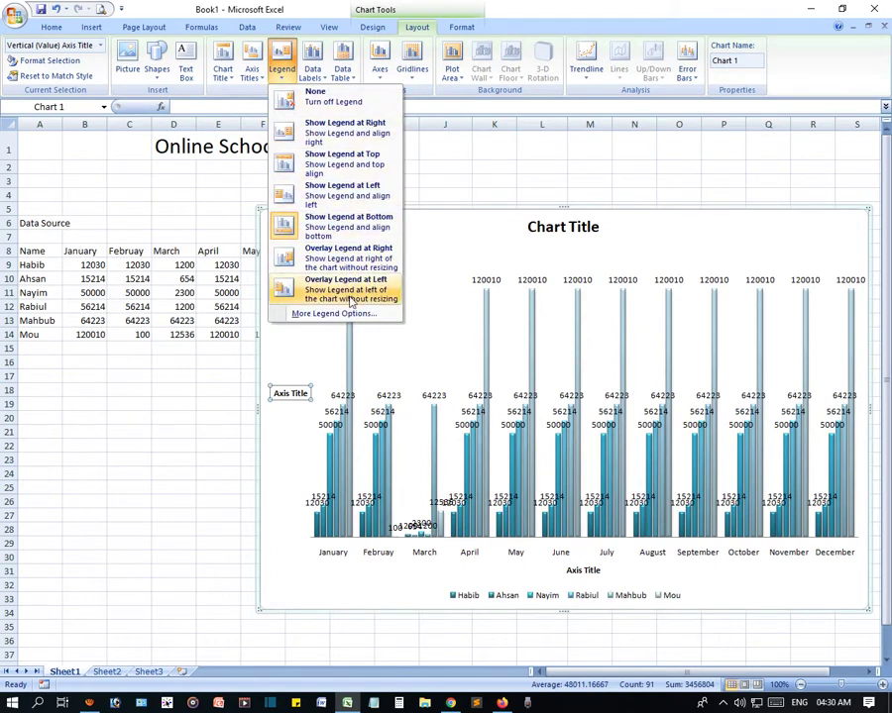
left_click(350, 295)
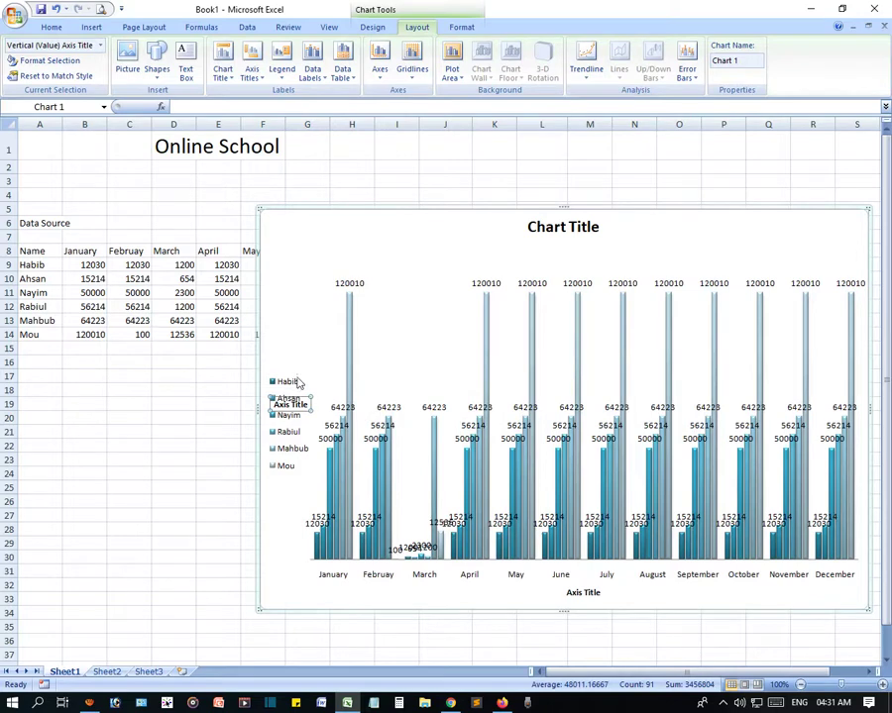
left_click(281, 67)
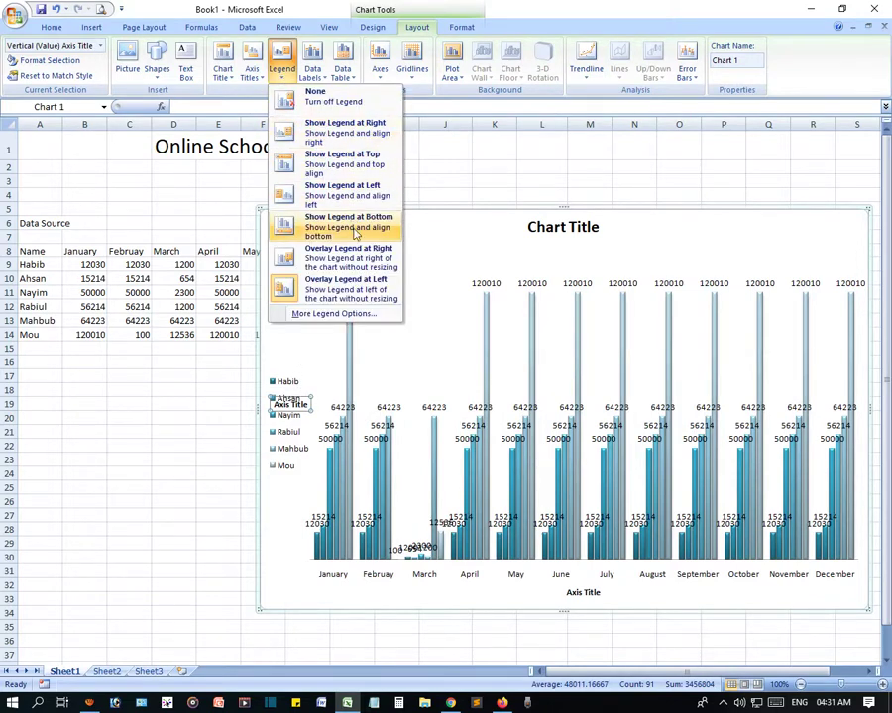
left_click(359, 199)
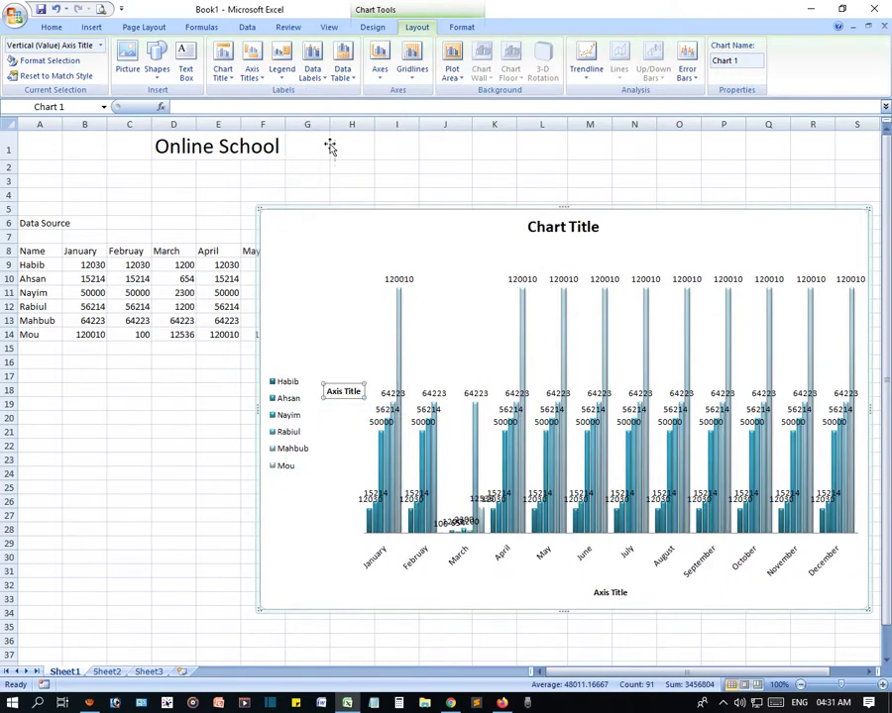
- Remove all value labels, then add centred labels to the Mou series only
left_click(314, 87)
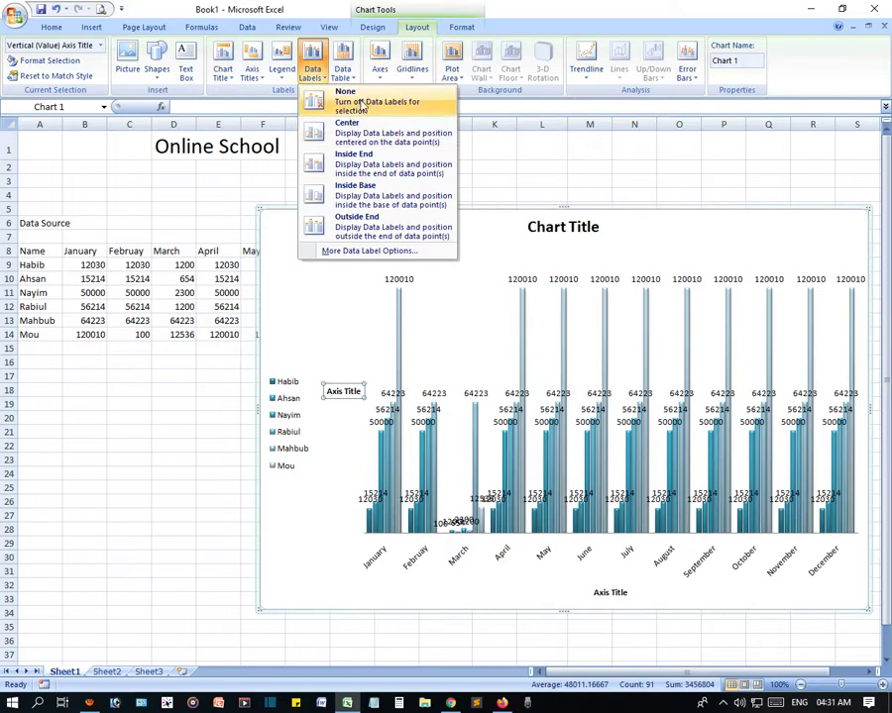
left_click(343, 94)
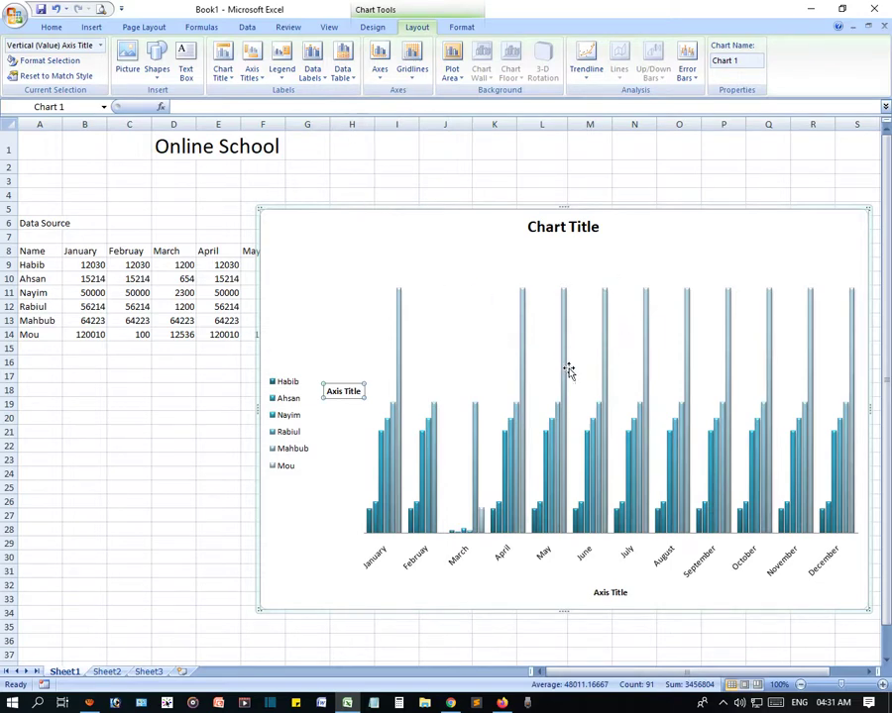
left_click(547, 477)
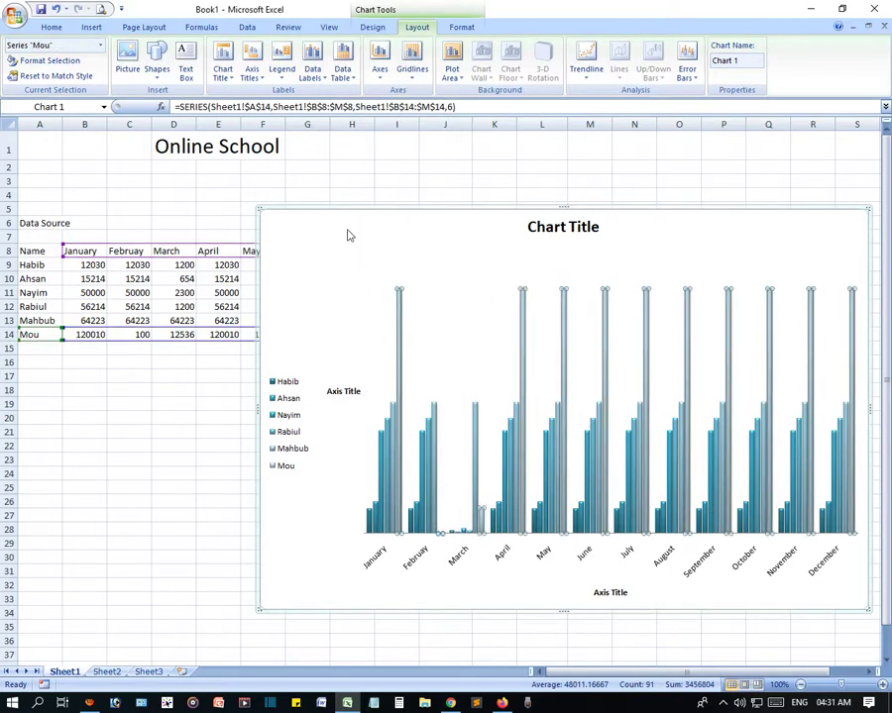
left_click(312, 67)
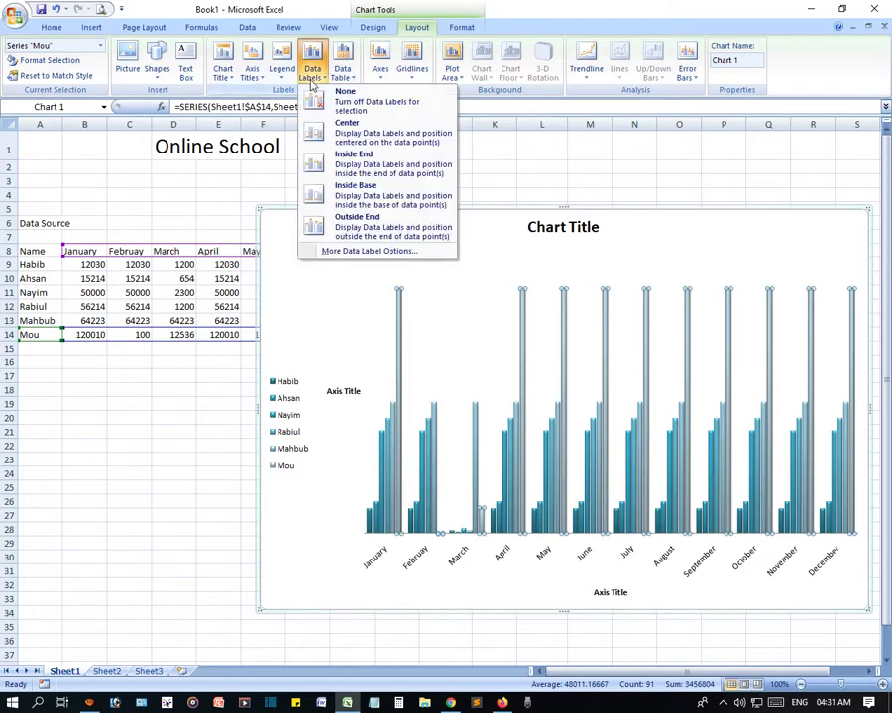
left_click(349, 135)
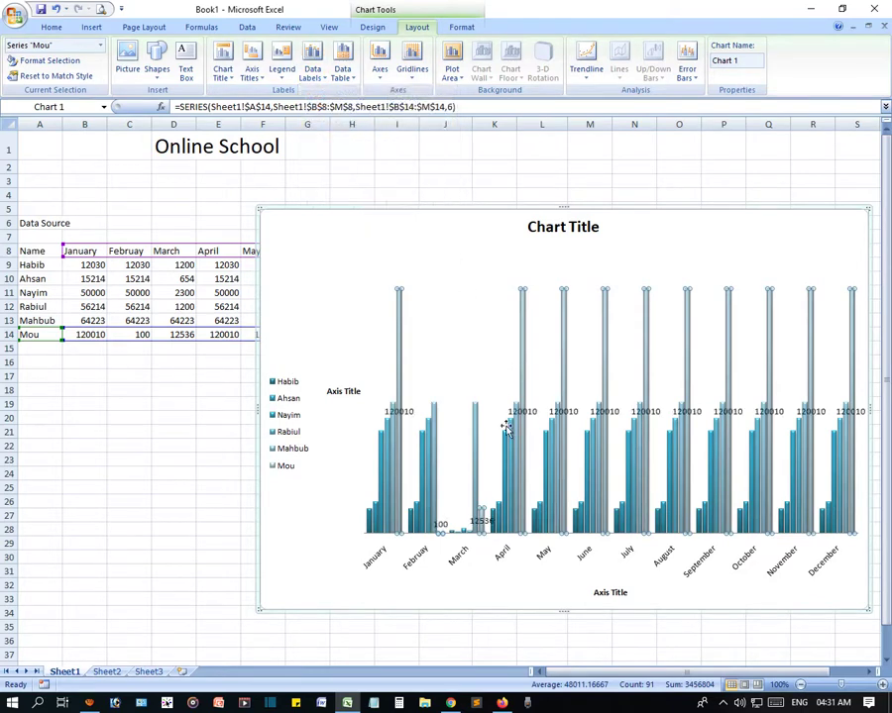
- Try Inside Base and Outside End for Mou's labels before returning to Center
left_click(312, 72)
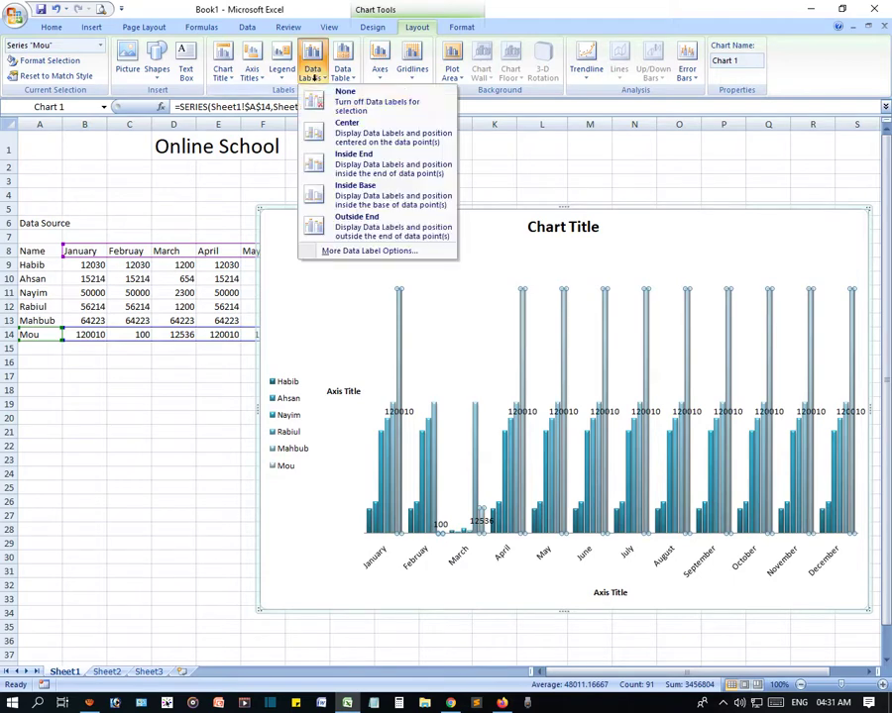
left_click(354, 193)
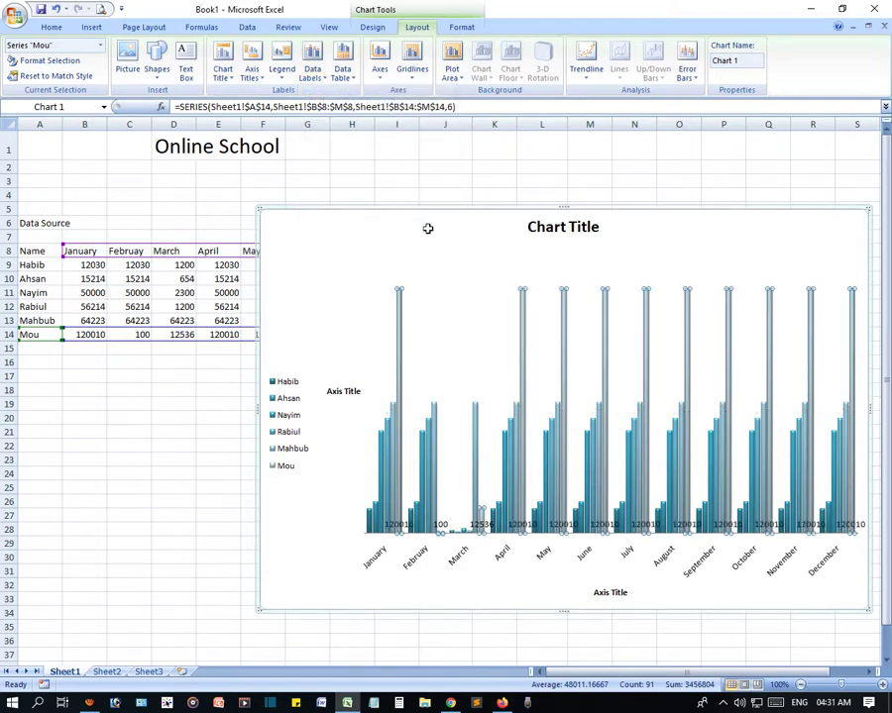
left_click(309, 73)
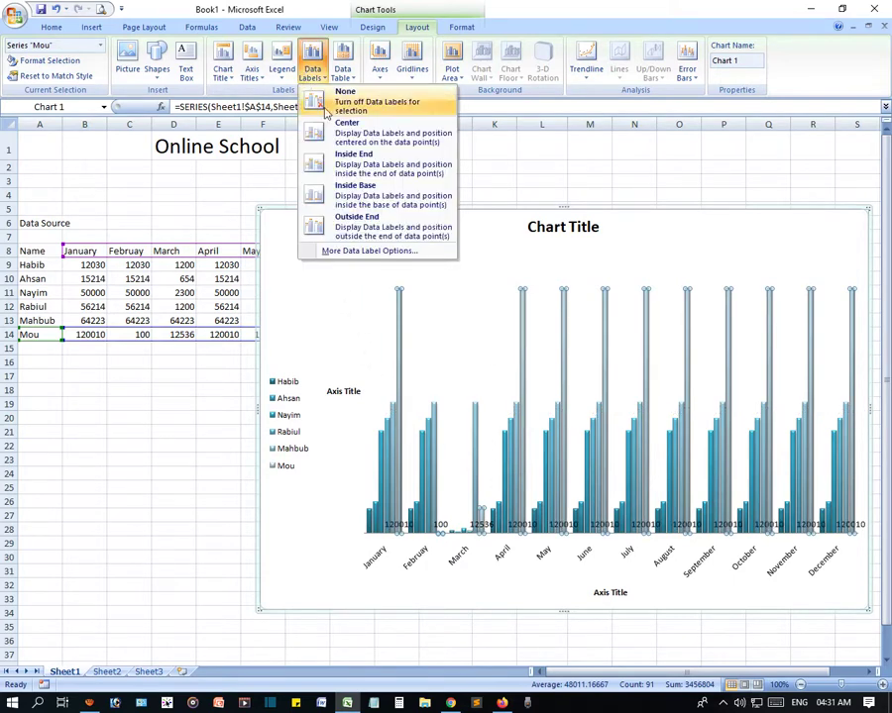
left_click(380, 232)
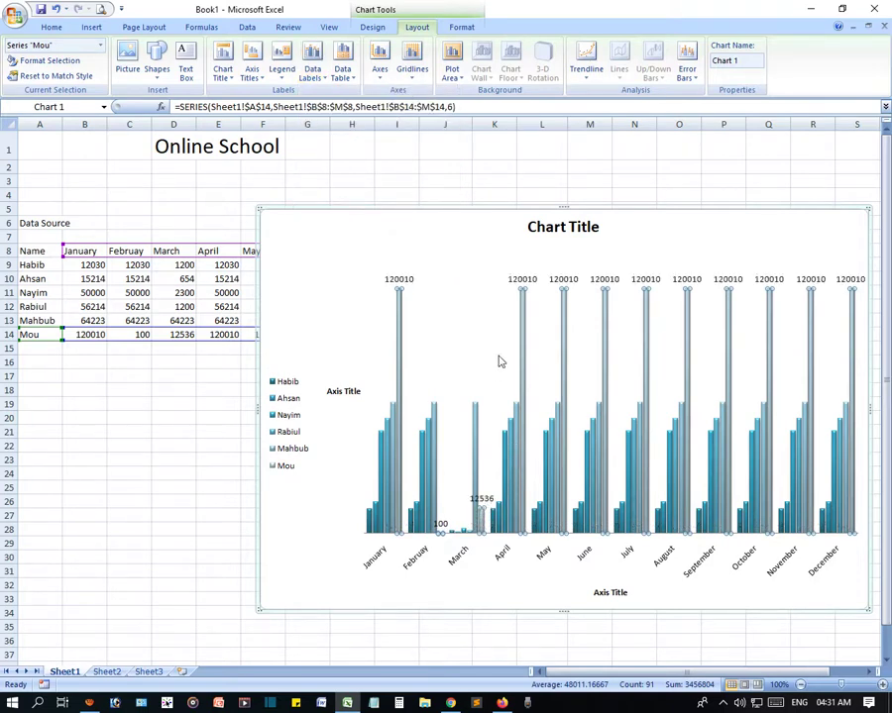
left_click(309, 81)
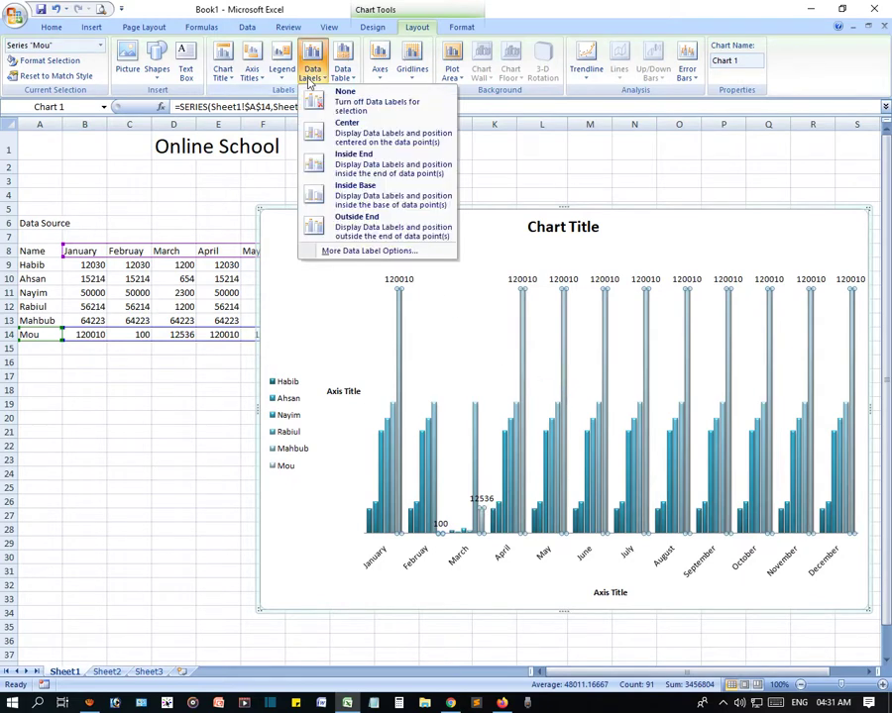
left_click(377, 139)
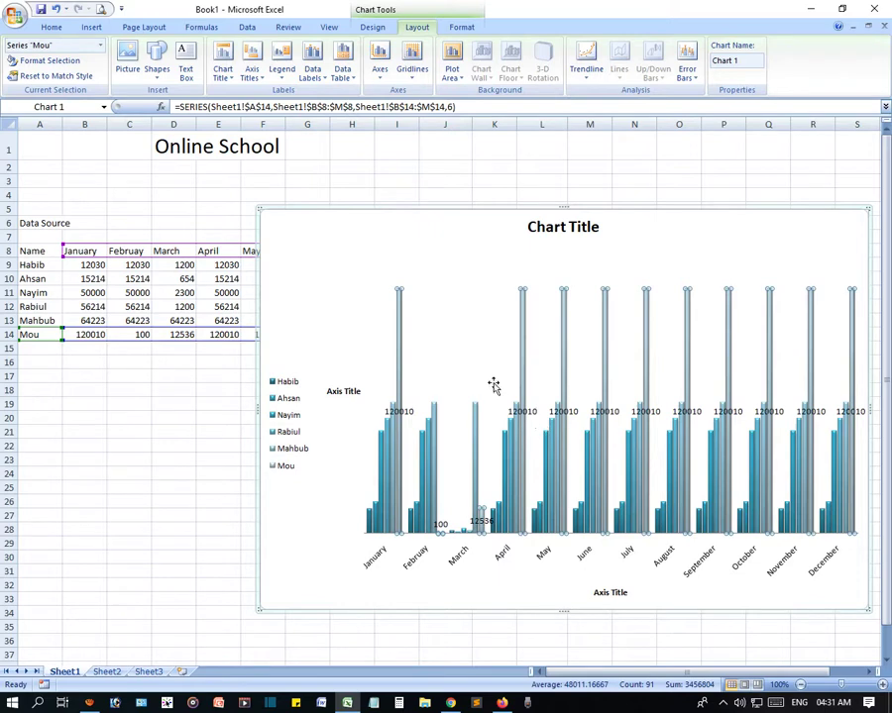
left_click(315, 77)
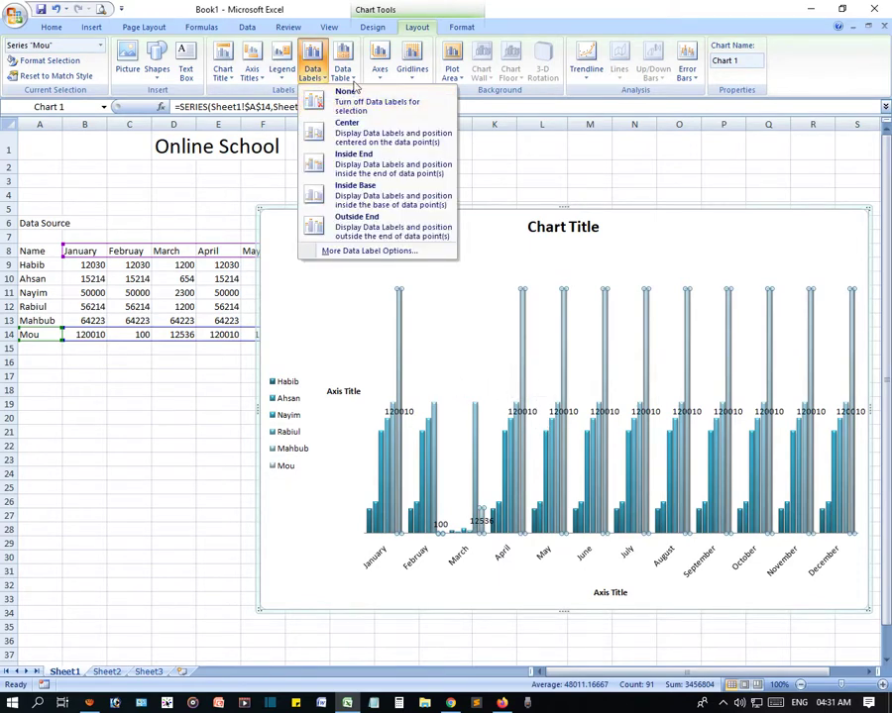
- Add a data table beneath the chart, then switch it to show legend keys
left_click(342, 70)
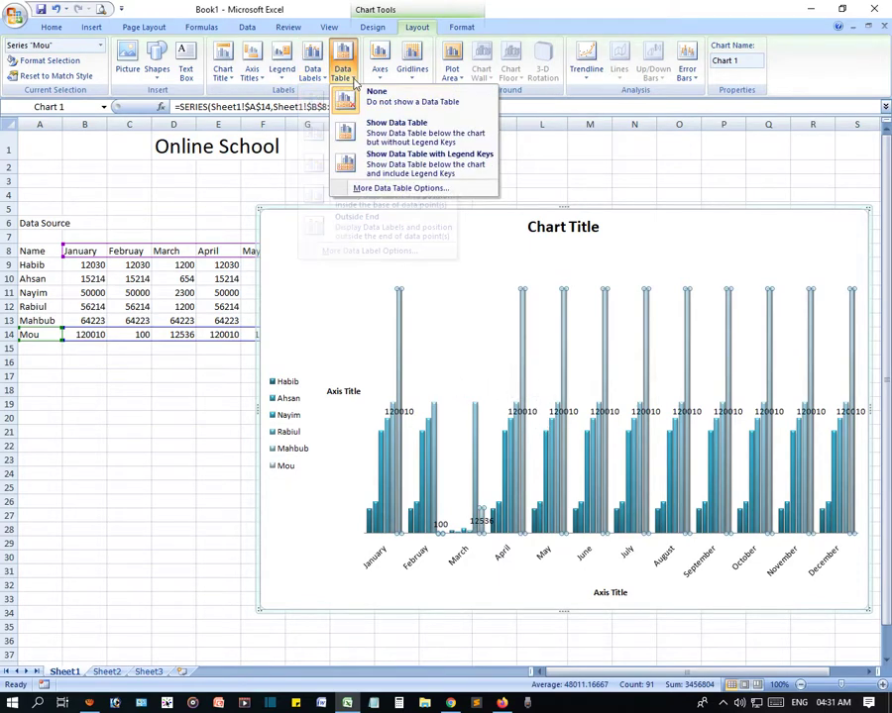
left_click(421, 137)
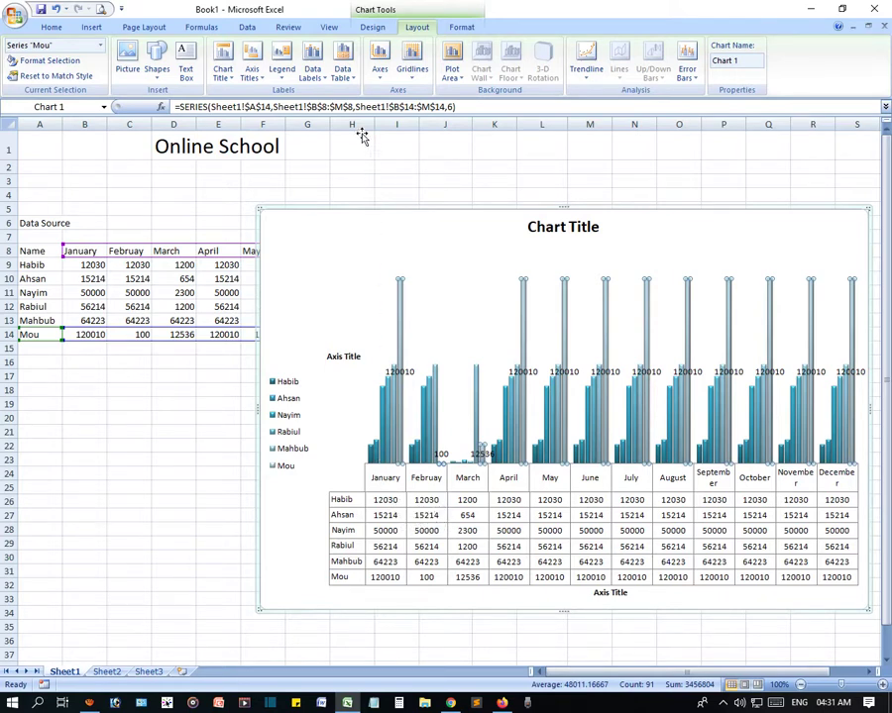
left_click(342, 65)
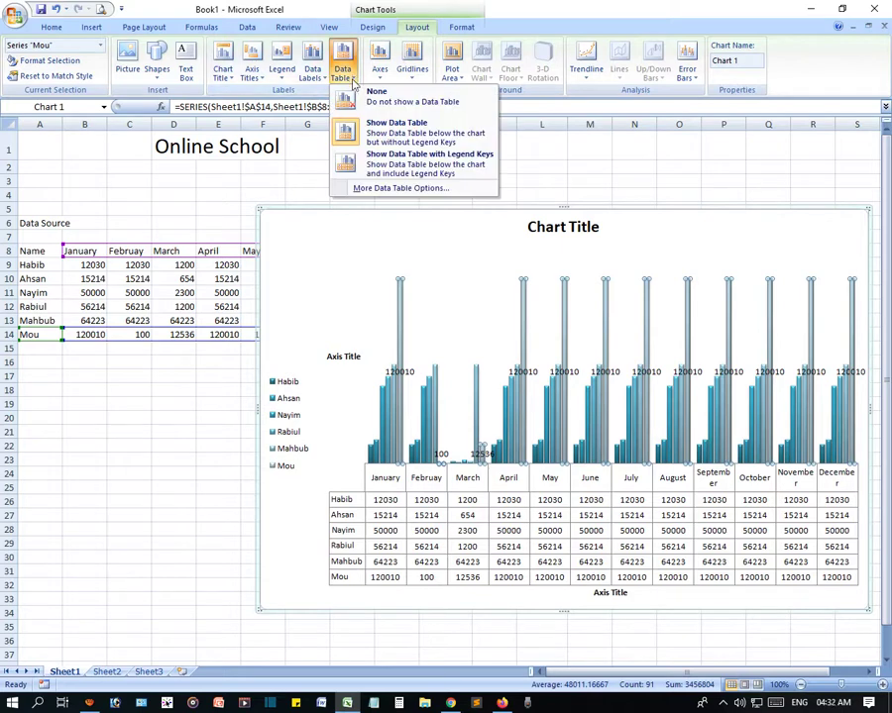
left_click(437, 170)
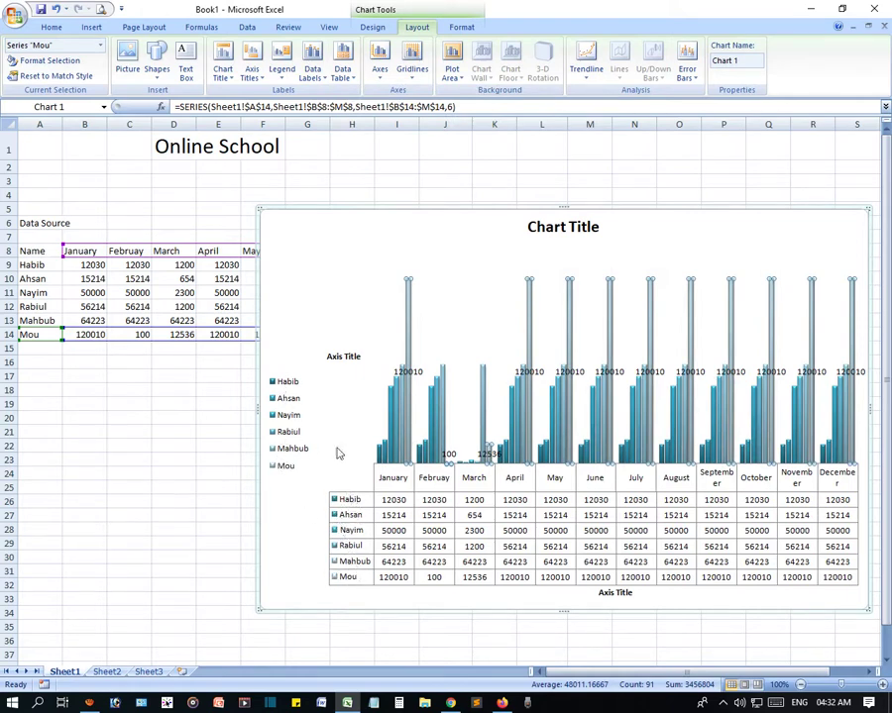
left_click(342, 72)
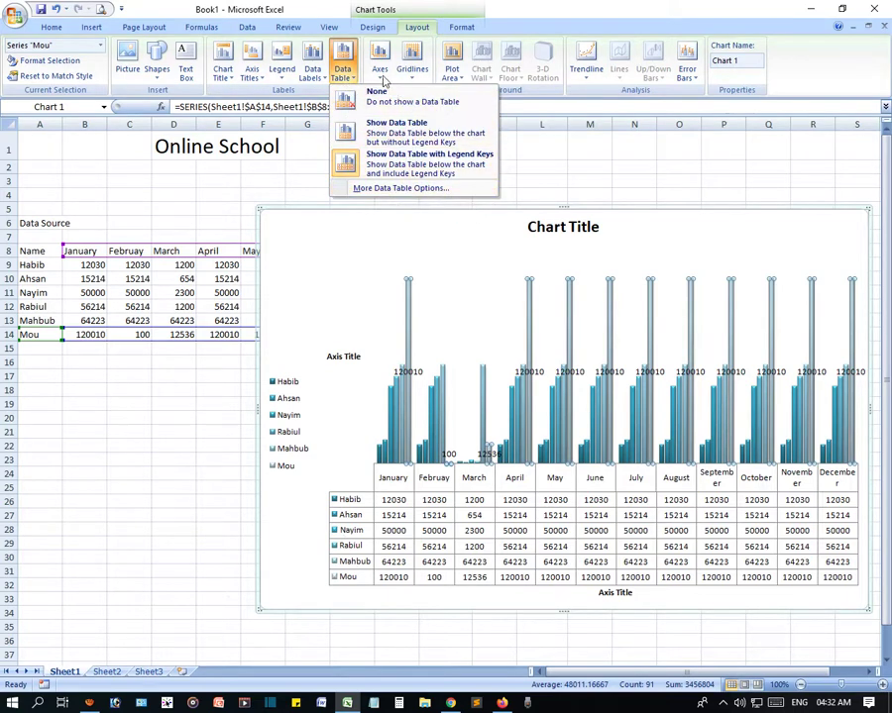
left_click(381, 71)
- Show the month axis left to right and set the vertical value axis to None
mouse_move(436, 92)
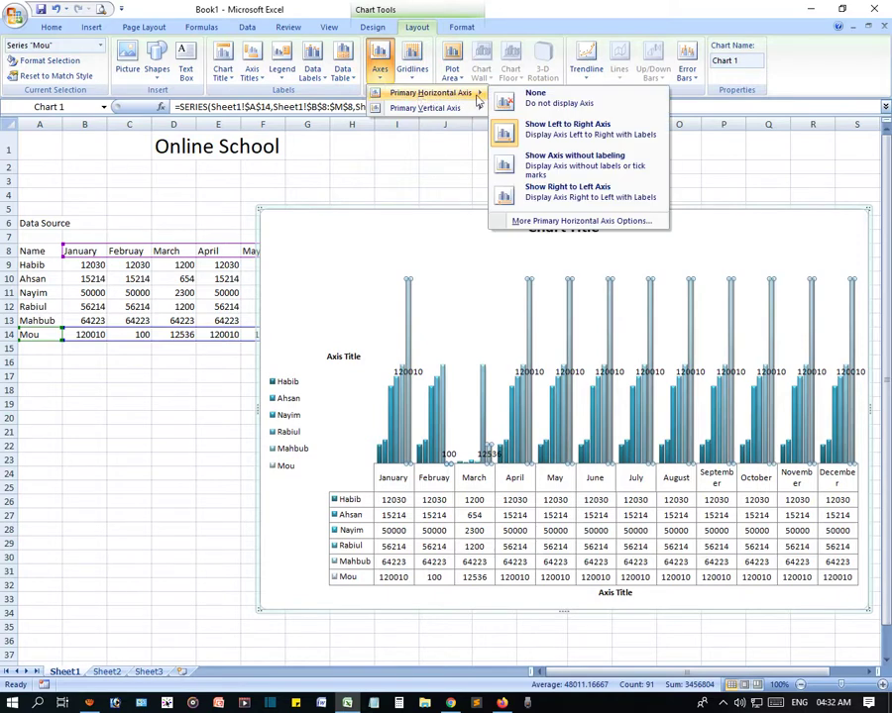
left_click(575, 138)
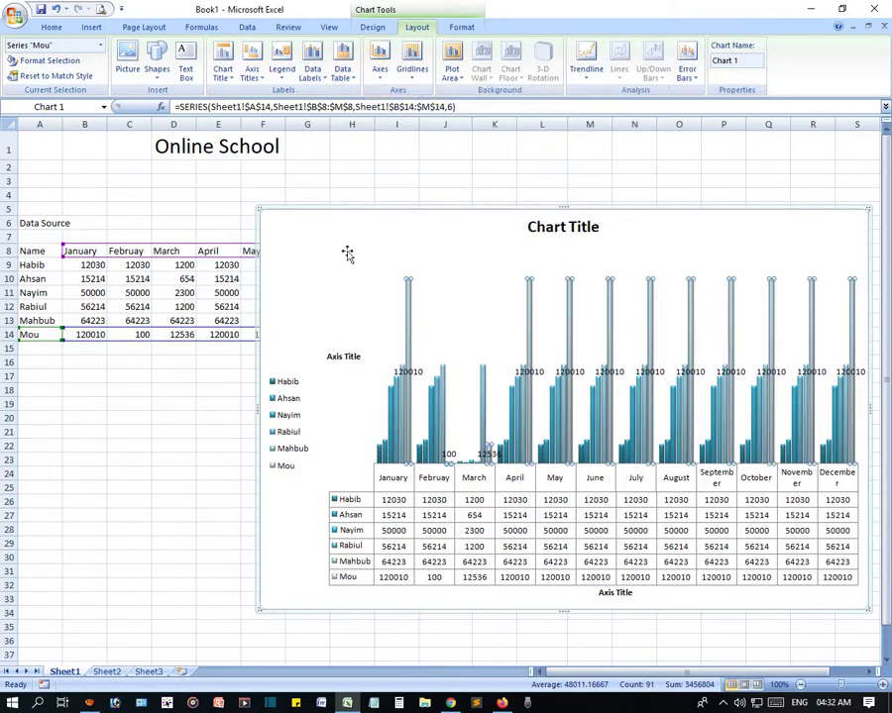
left_click(380, 79)
mouse_move(466, 109)
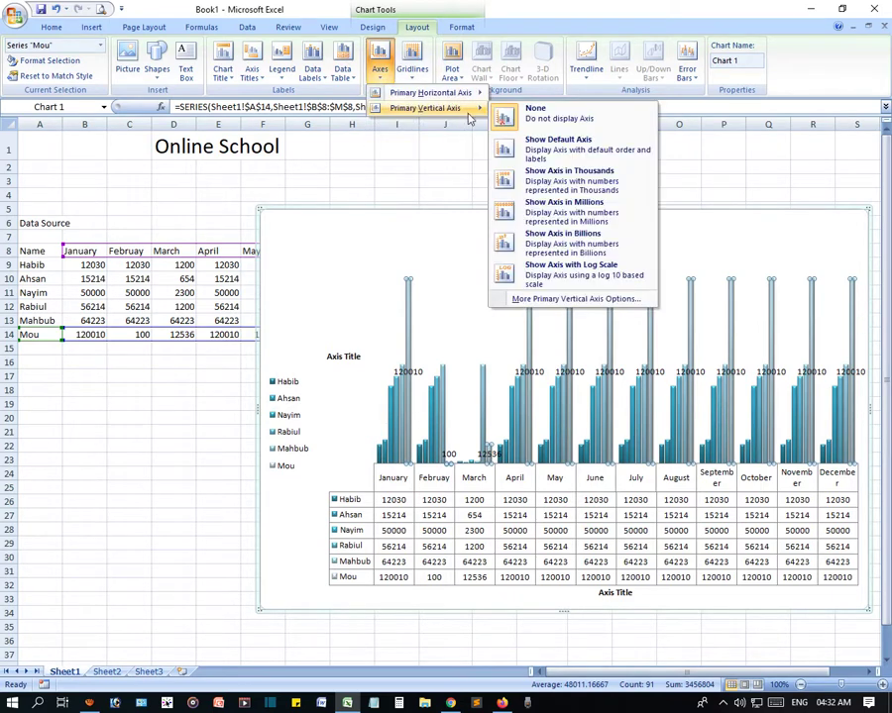
left_click(584, 124)
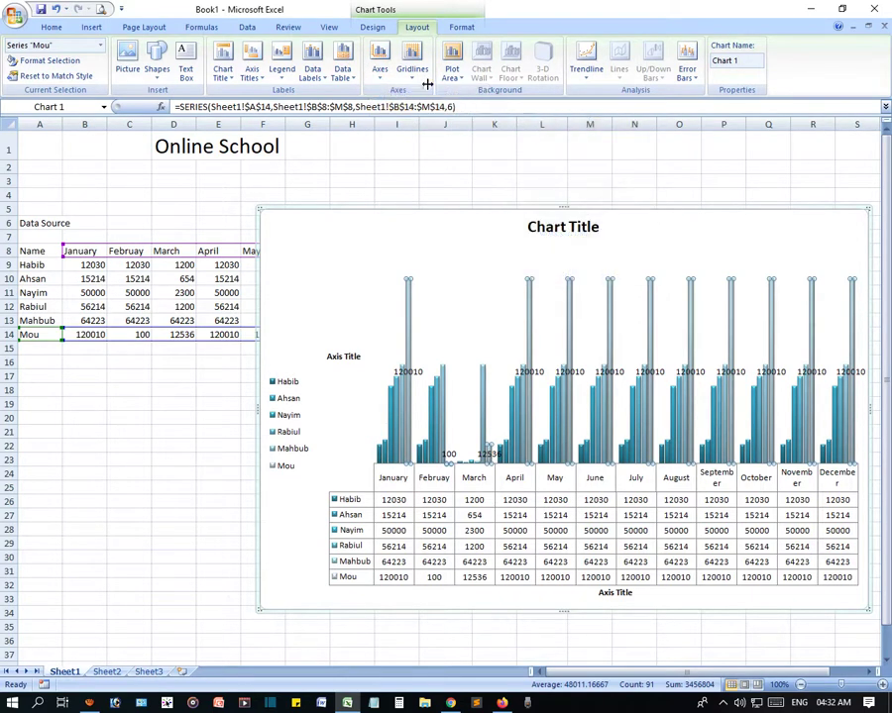
- Try major, then minor horizontal gridlines, finally showing both major and minor gridlines
left_click(420, 79)
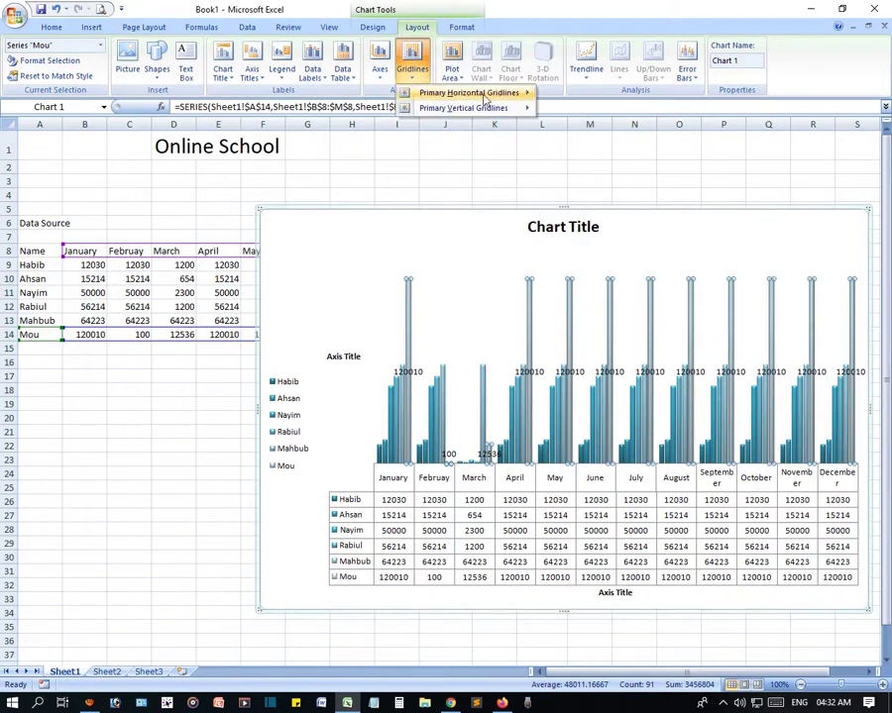
mouse_move(476, 93)
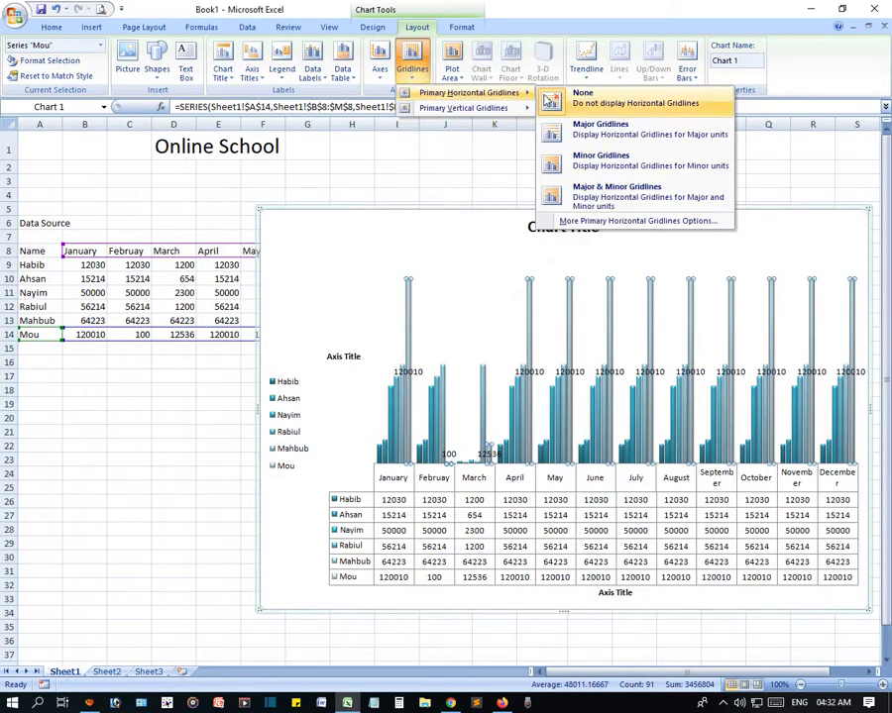
left_click(637, 135)
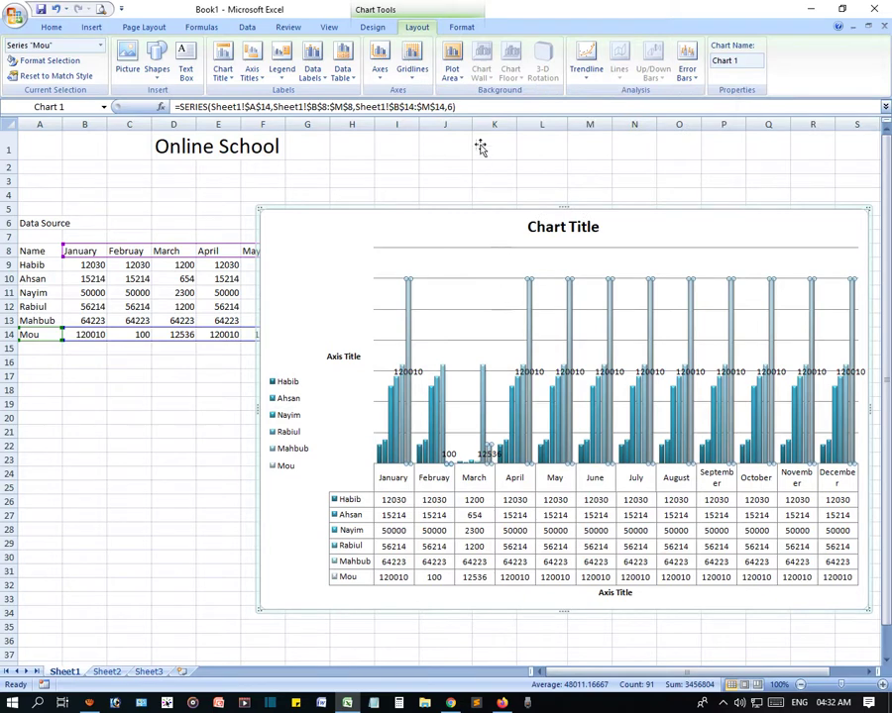
left_click(412, 67)
mouse_move(516, 107)
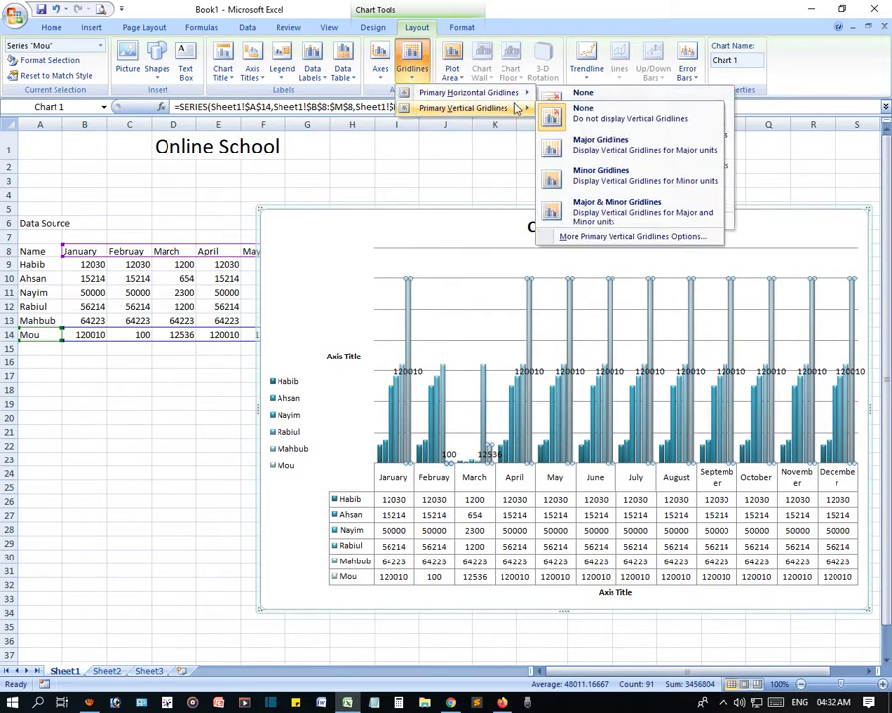
mouse_move(475, 93)
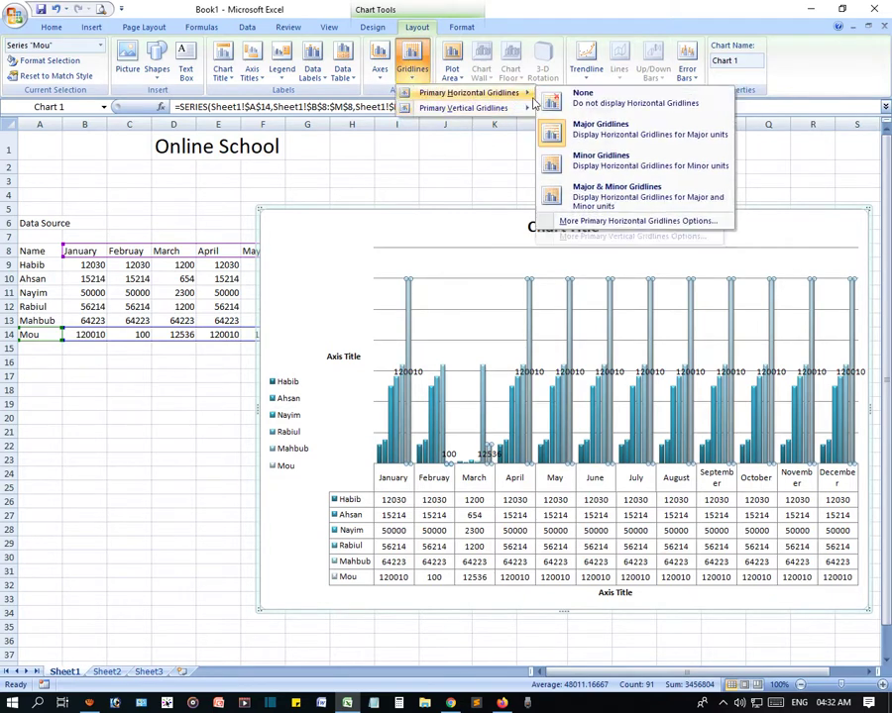
left_click(638, 169)
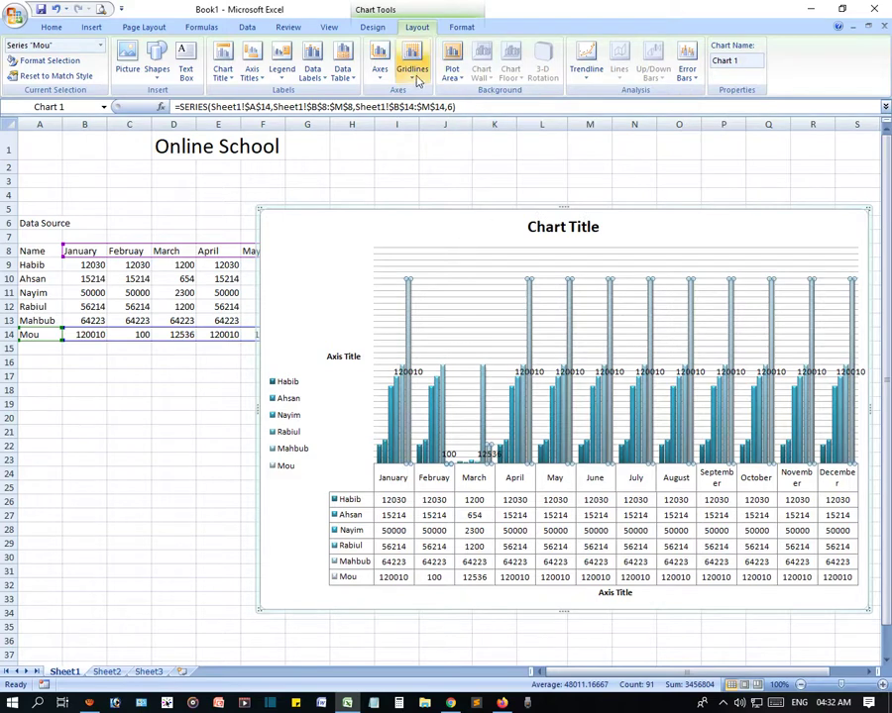
left_click(412, 61)
mouse_move(525, 93)
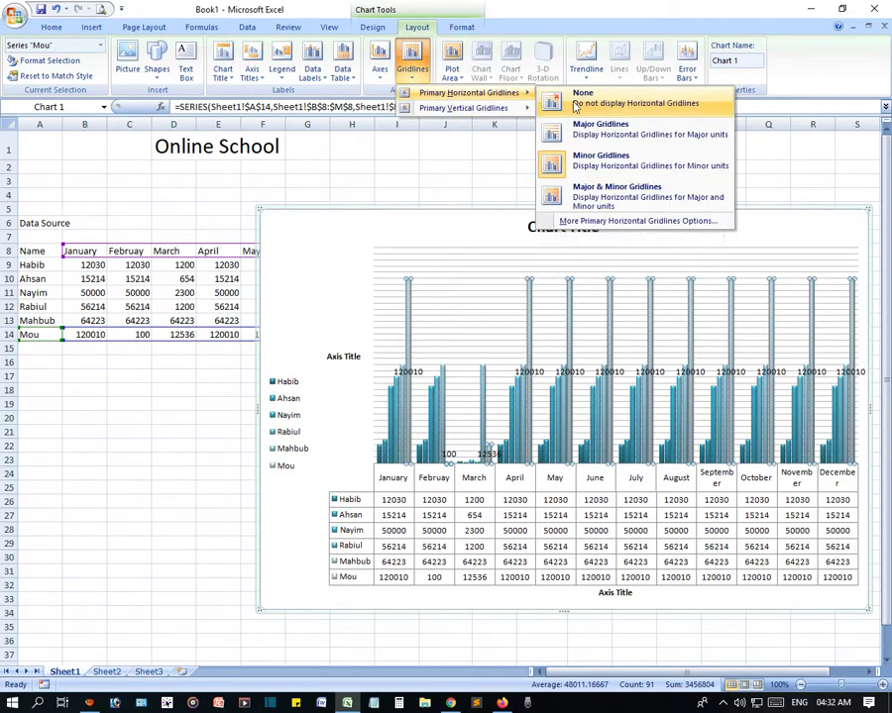
left_click(615, 202)
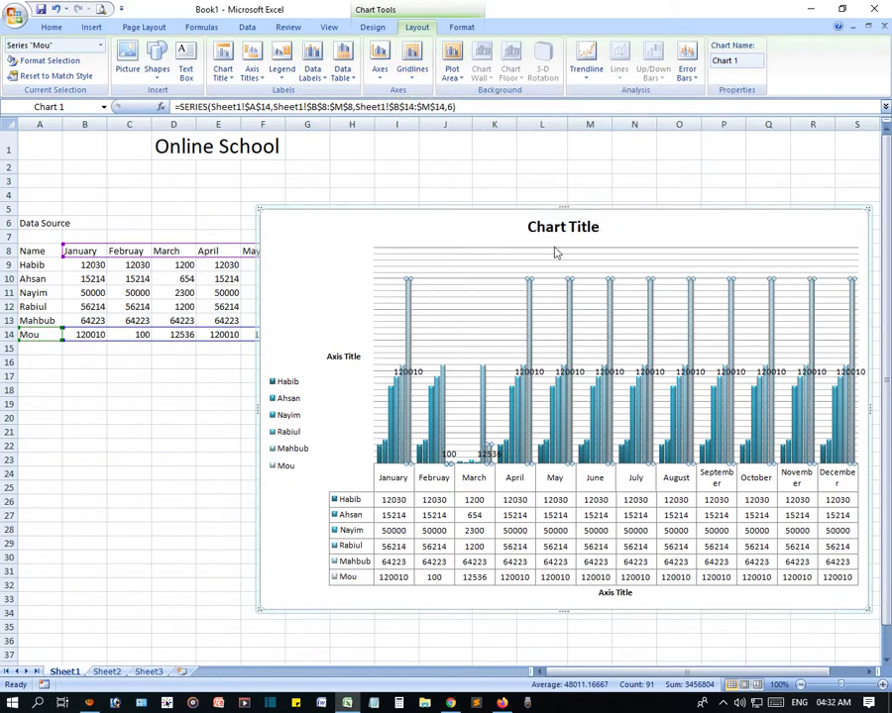
left_click(447, 85)
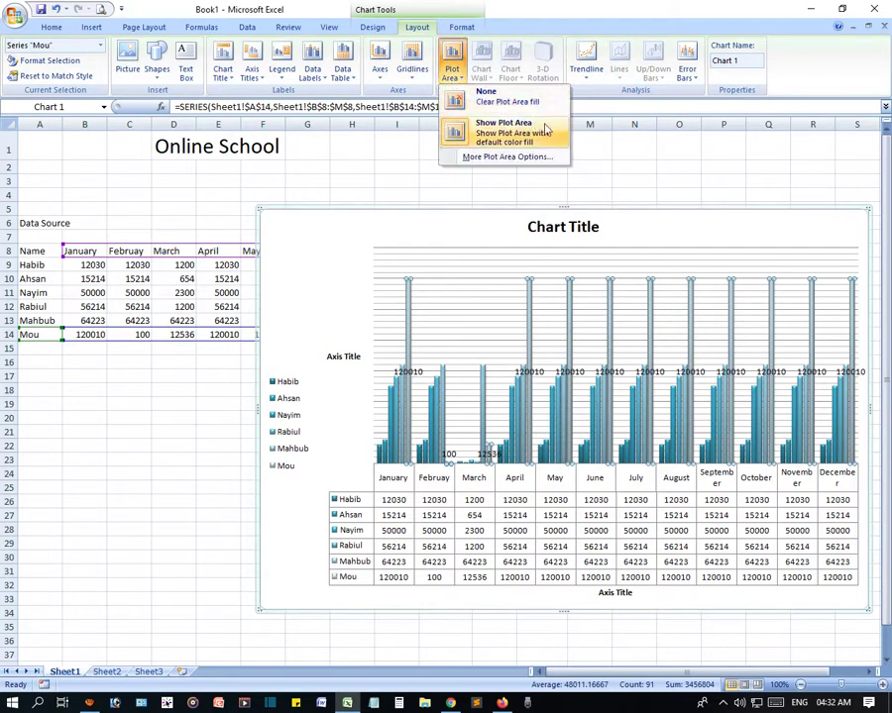
- Leave the plot area fill unchanged and set primary horizontal gridlines to None
left_click(463, 143)
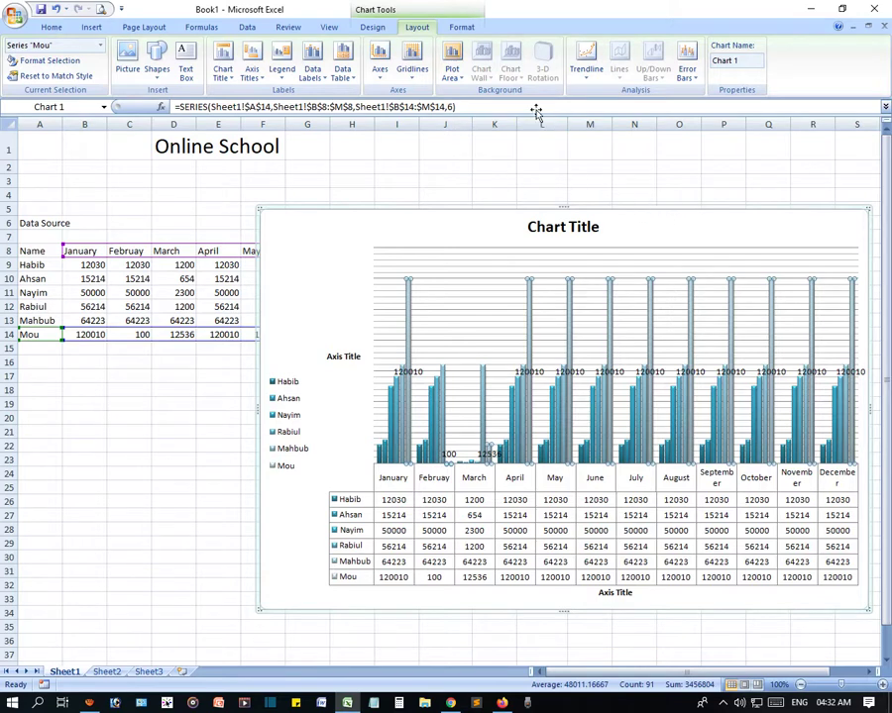
left_click(452, 70)
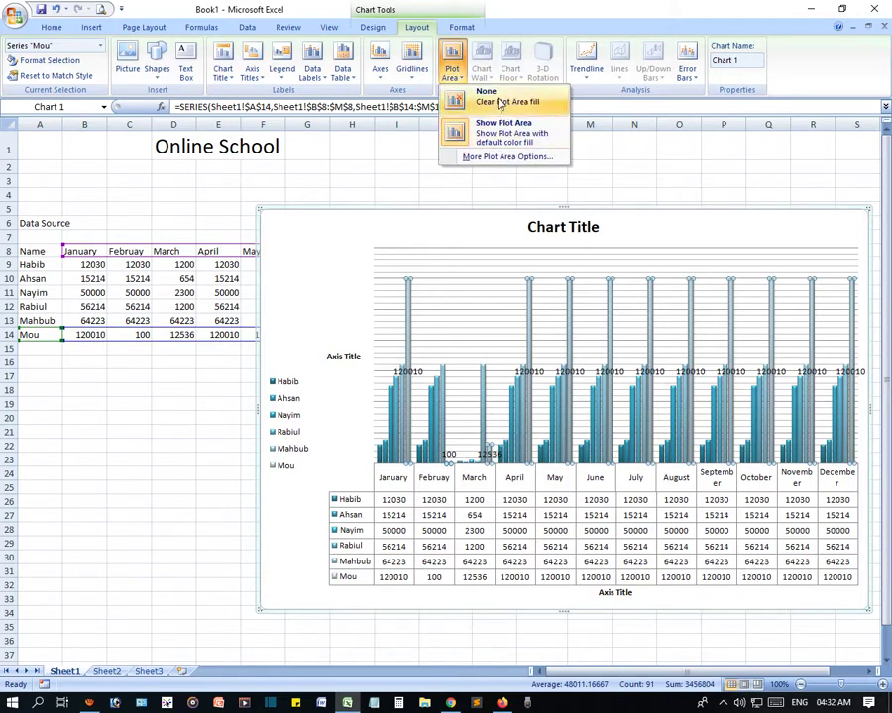
left_click(503, 126)
left_click(452, 69)
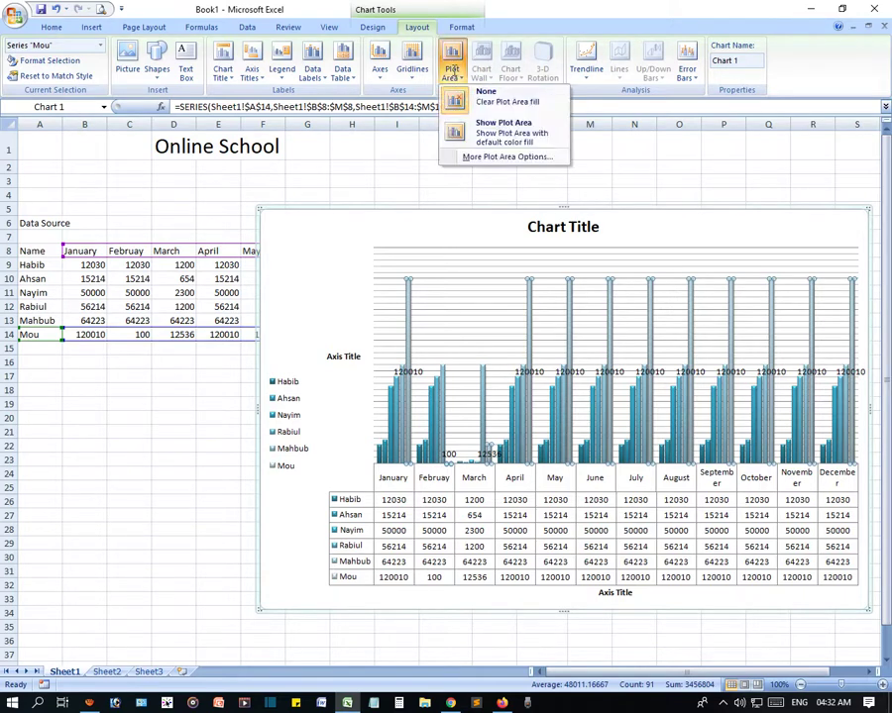
left_click(412, 62)
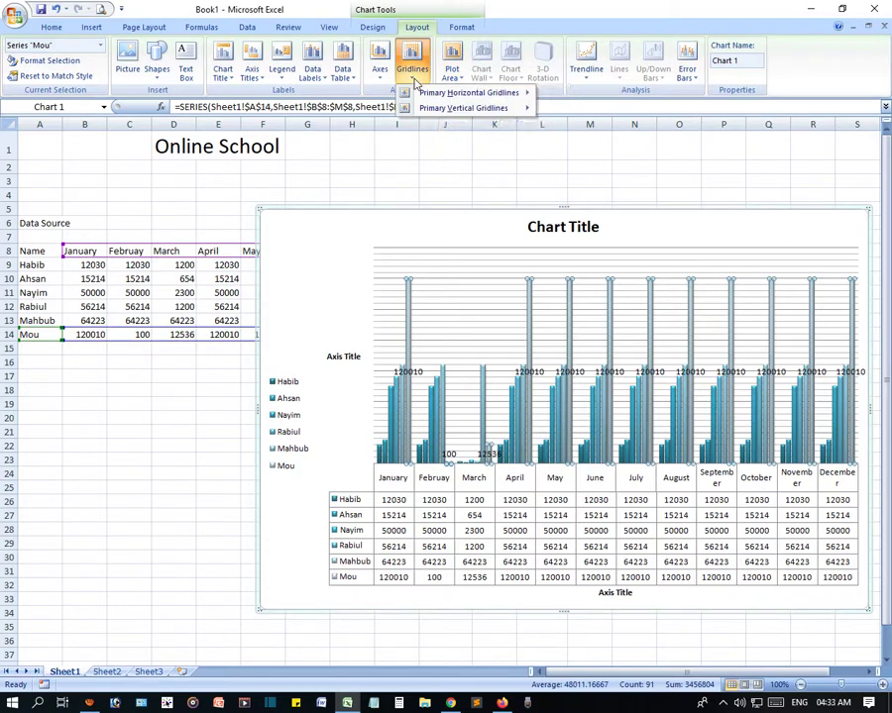
mouse_move(531, 93)
left_click(585, 97)
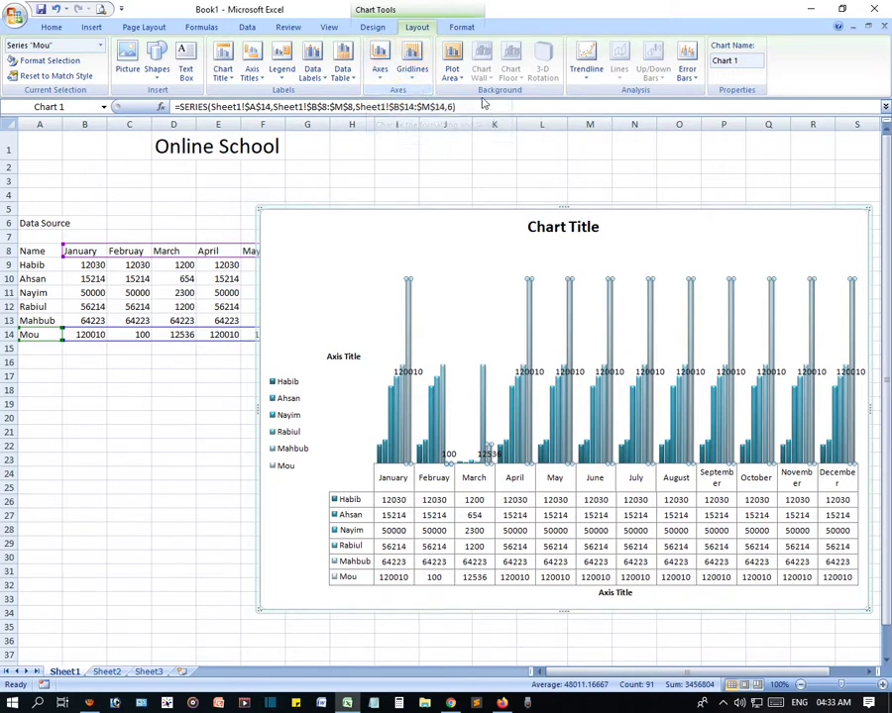
left_click(686, 75)
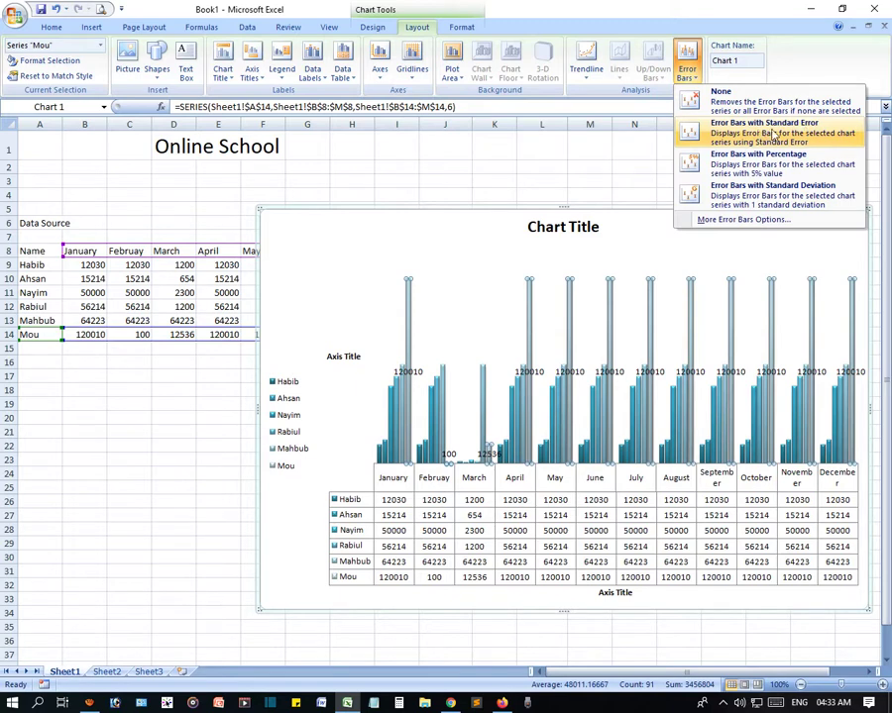
- Add standard error bars to Mou's columns, then switch them to 5% percentage error bars
left_click(772, 132)
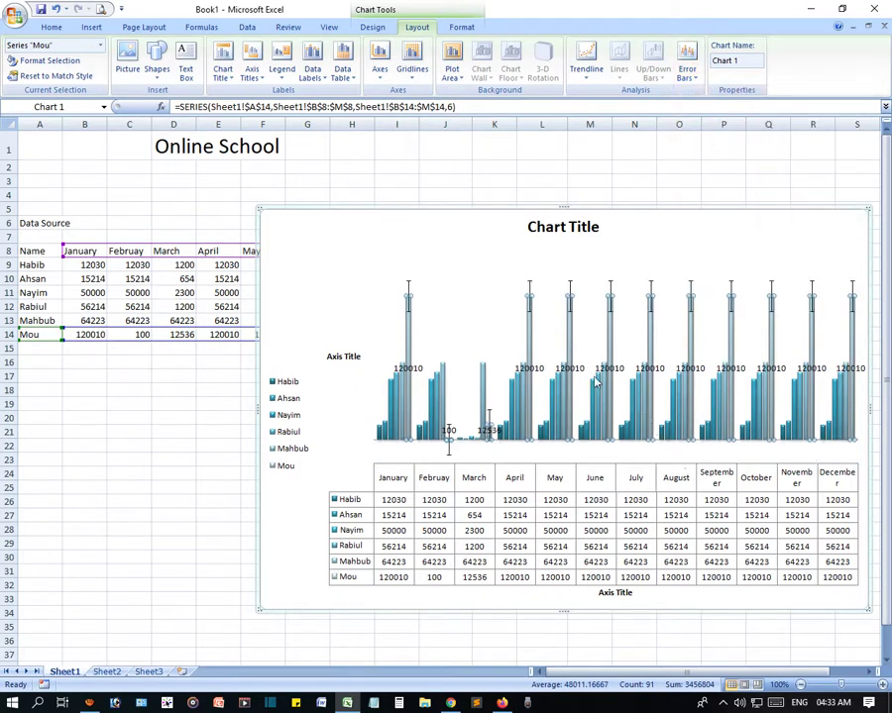
left_click(686, 65)
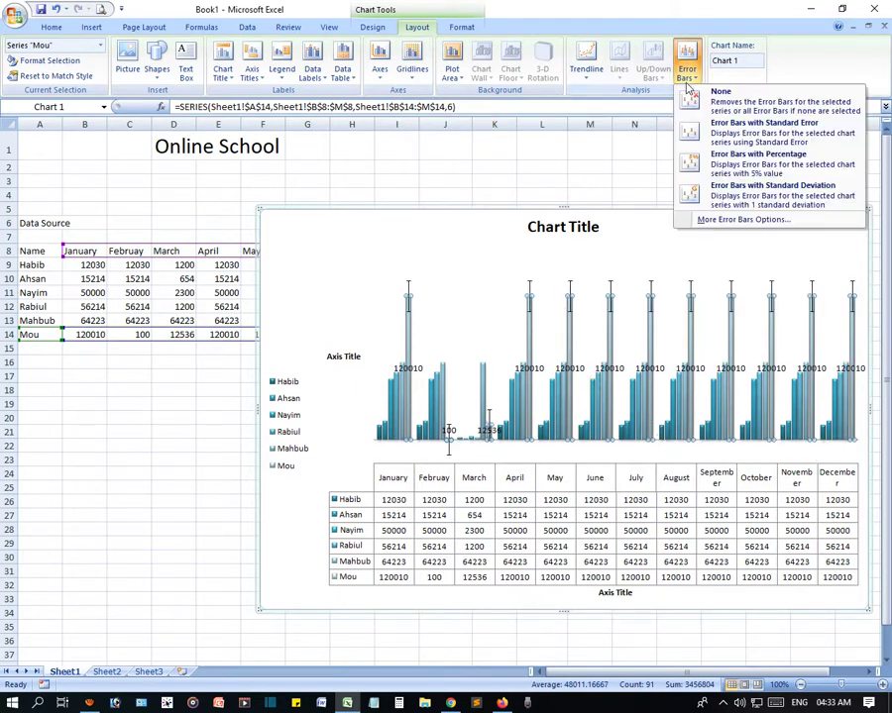
left_click(759, 174)
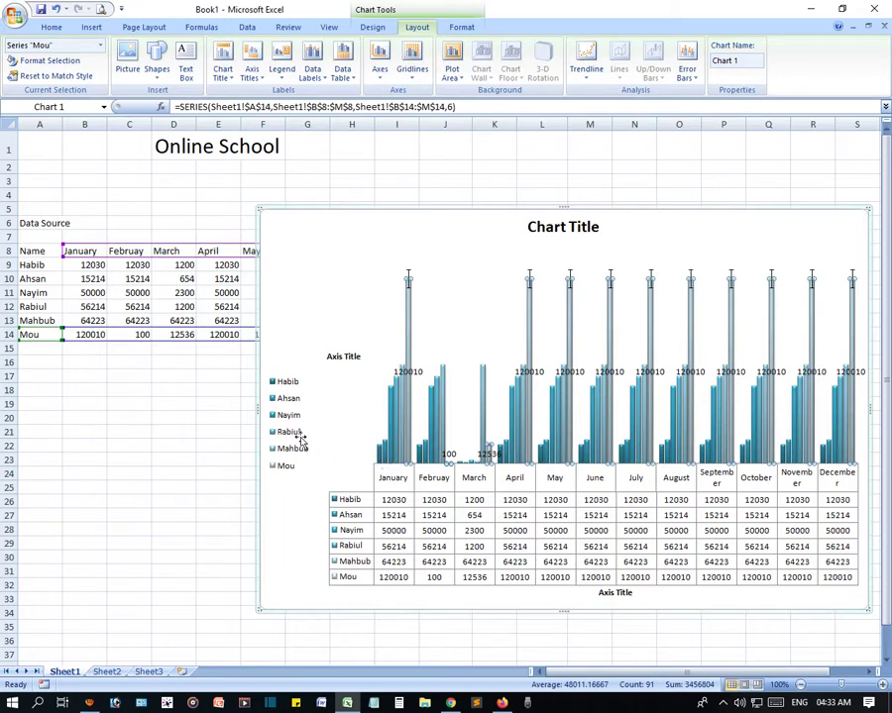
- Set the primary horizontal and vertical axis titles and the data table to None
left_click(252, 68)
mouse_move(337, 92)
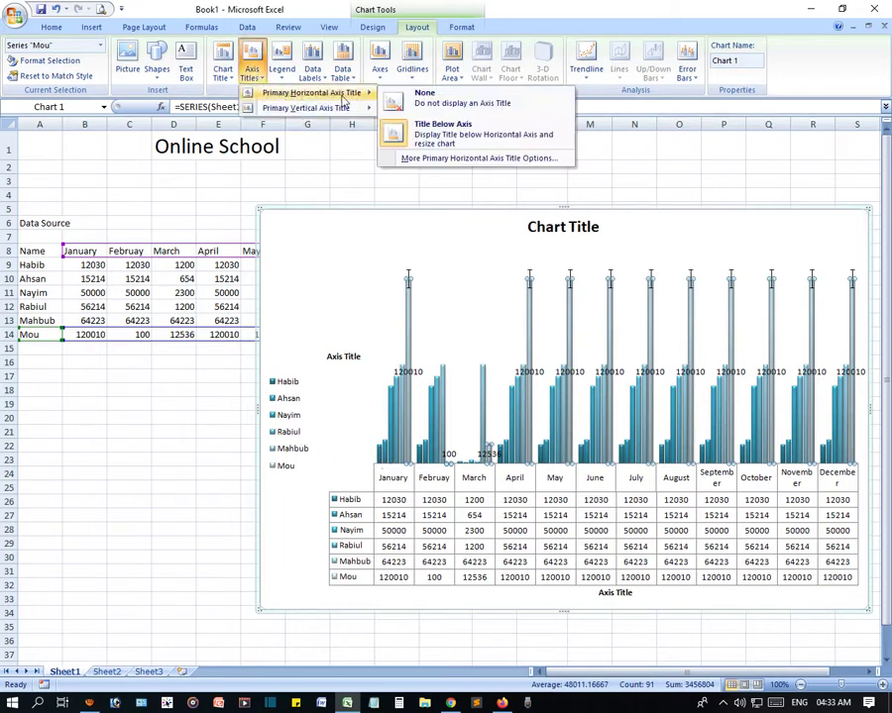
left_click(451, 103)
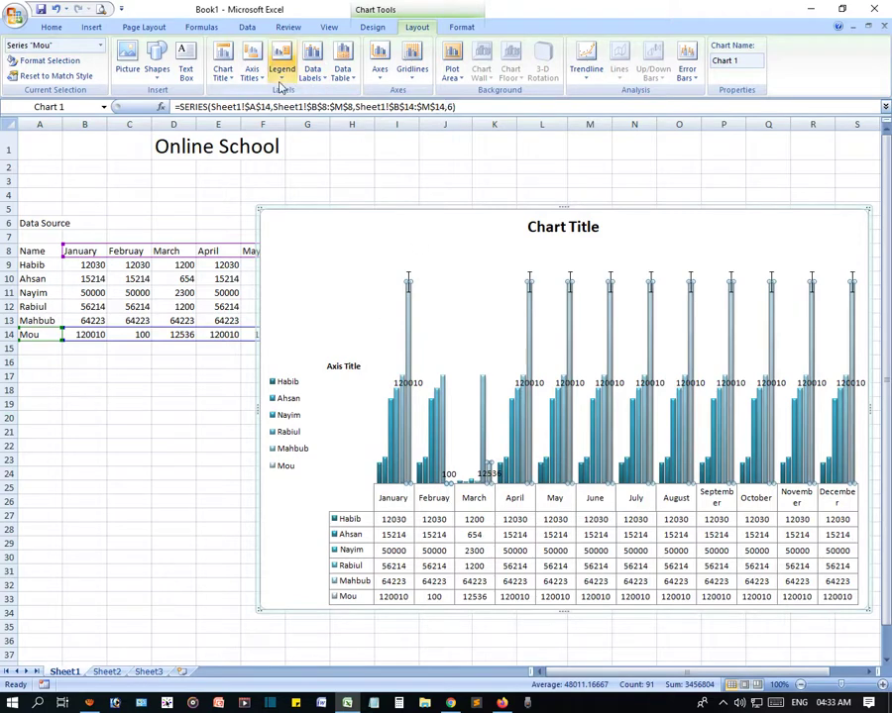
left_click(252, 68)
mouse_move(341, 111)
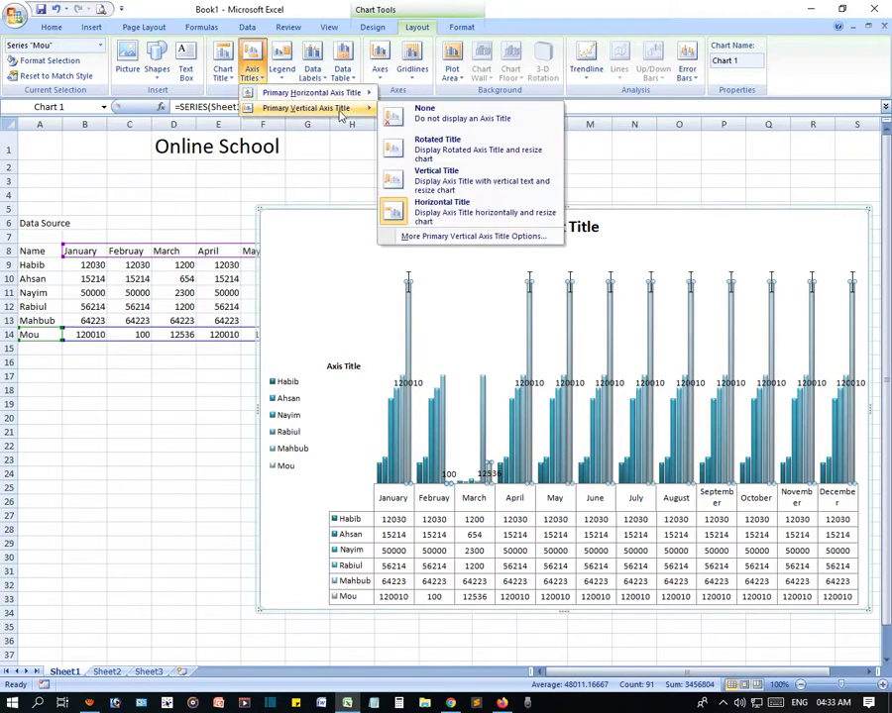
left_click(463, 129)
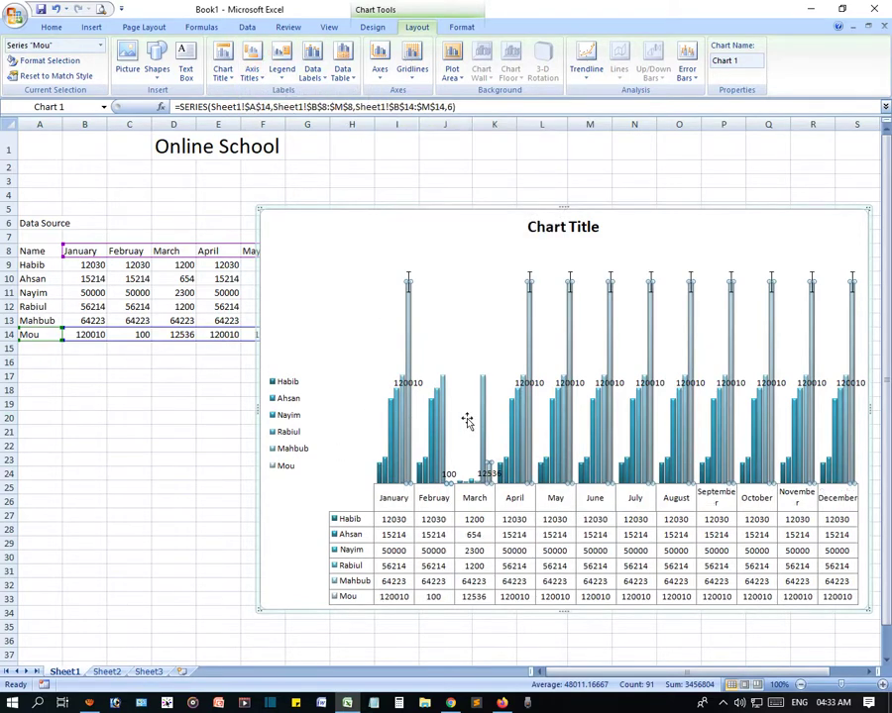
left_click(346, 79)
left_click(369, 94)
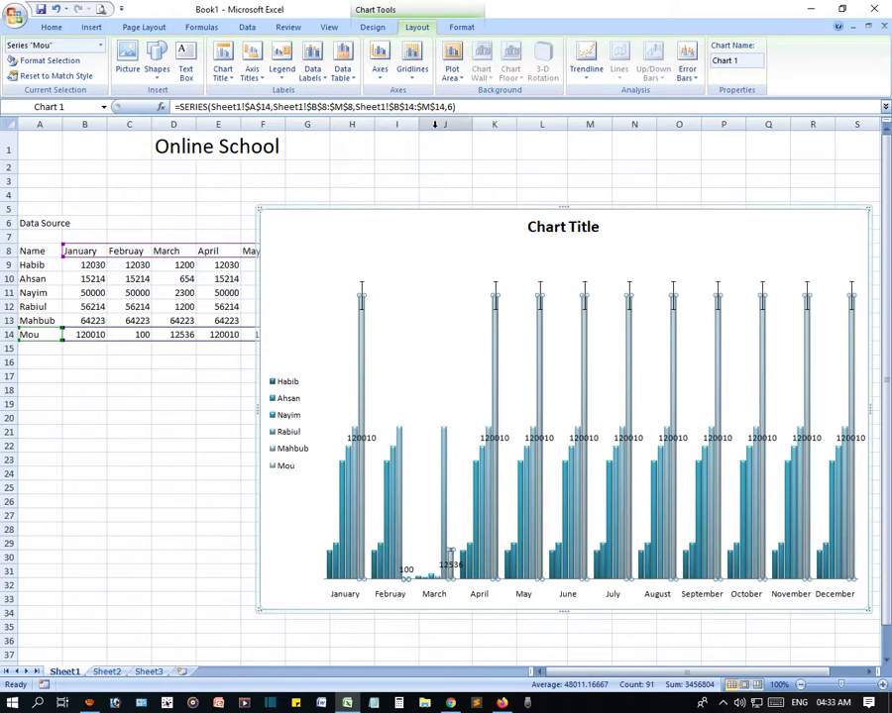
- Convert the Habib chart to an exploded 3-D pie chart
left_click(339, 237)
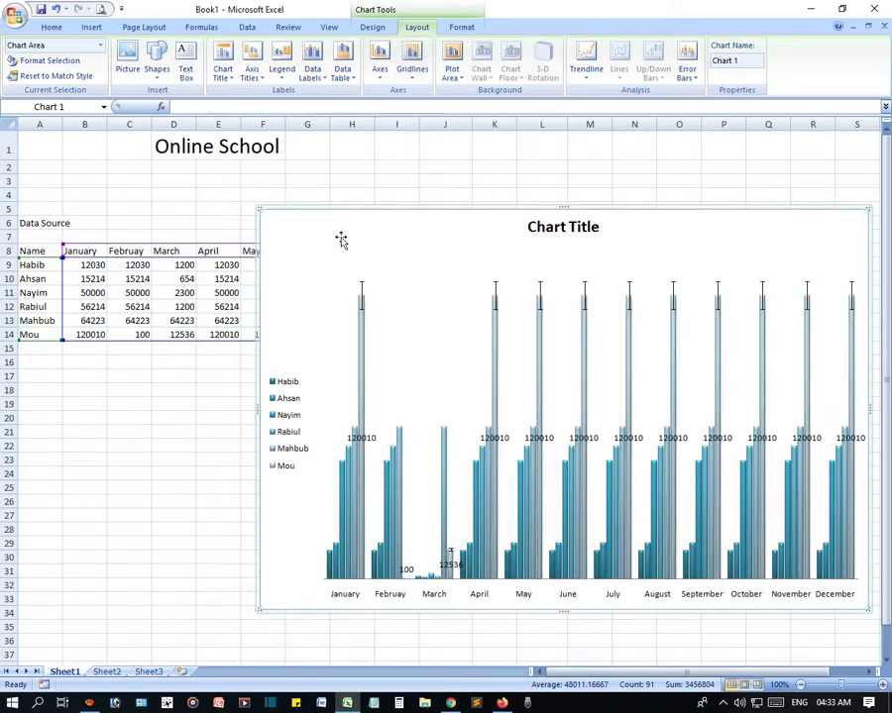
left_click(451, 30)
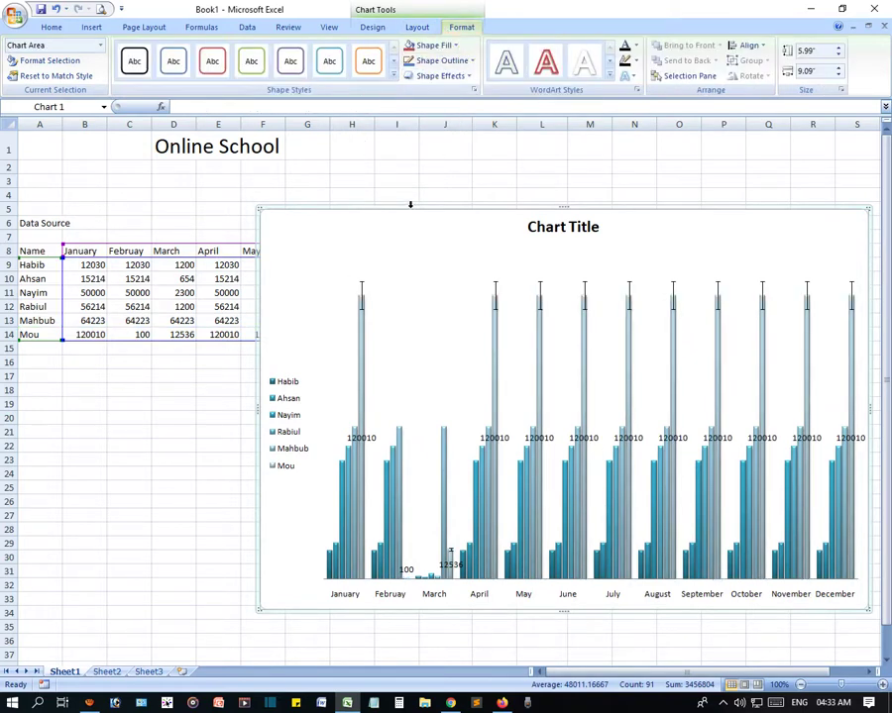
left_click(421, 265)
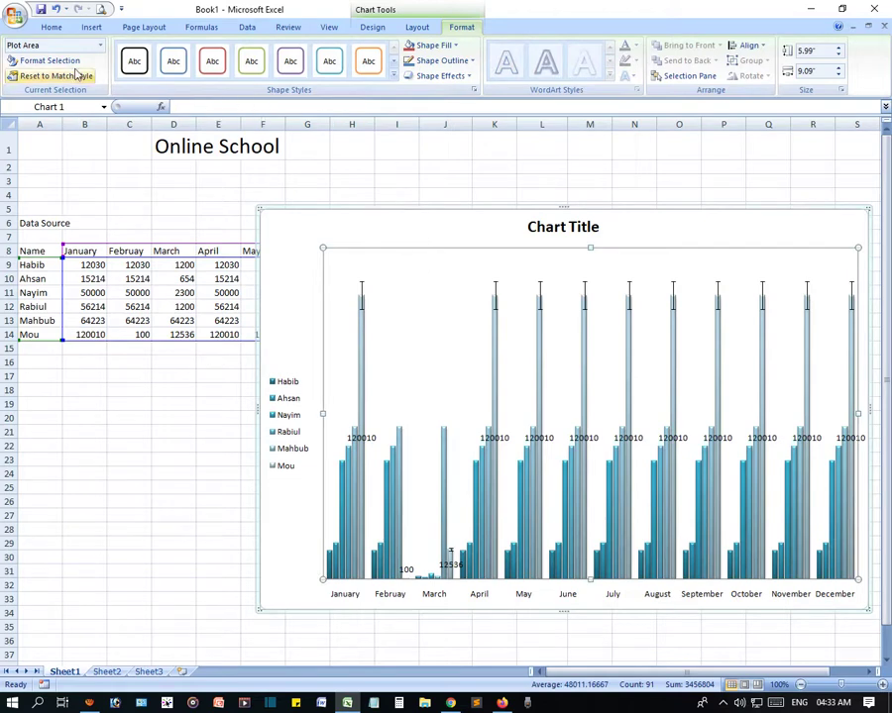
left_click(372, 28)
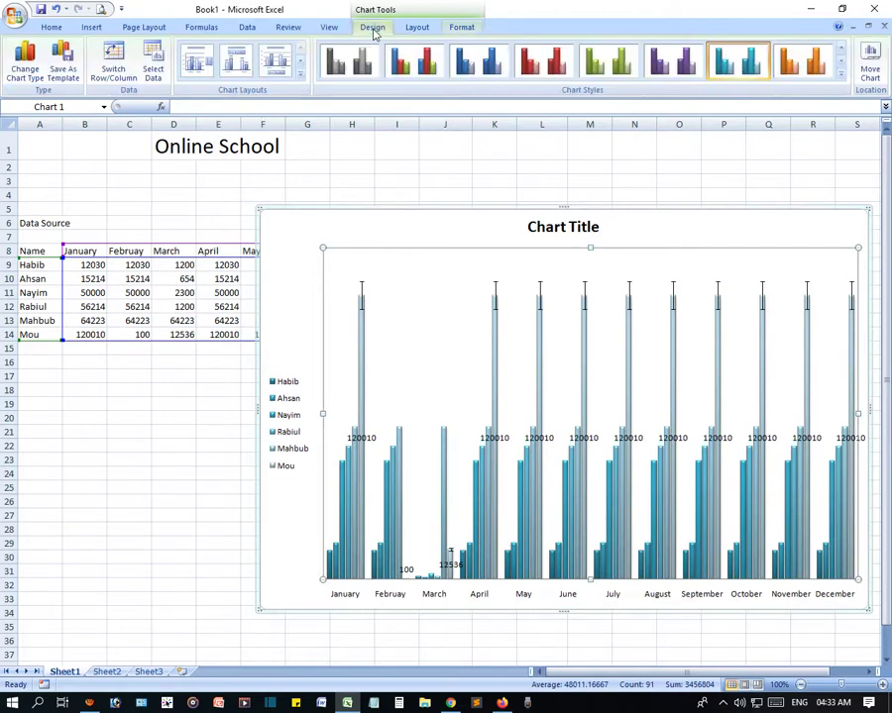
left_click(25, 62)
left_click(355, 213)
left_click(556, 343)
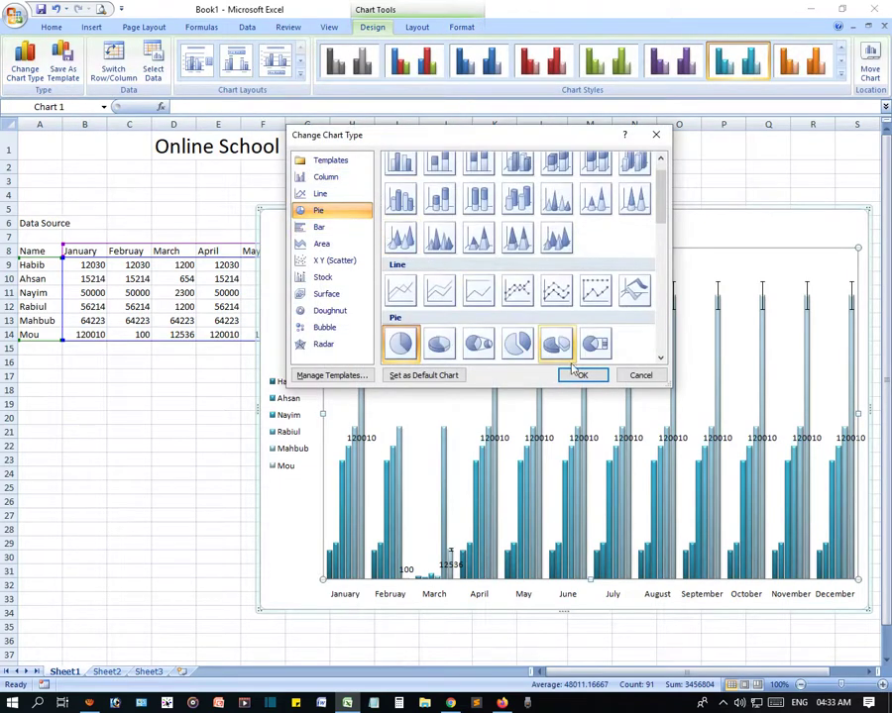
left_click(583, 377)
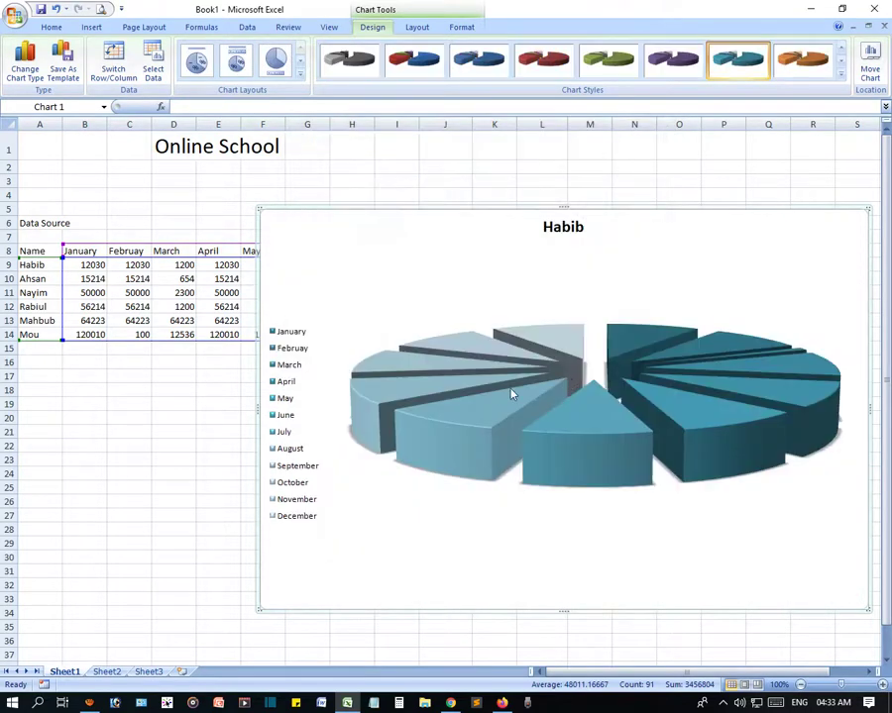
- Check the pie series and Habib title, then reselect the whole chart for Change Chart Type
left_click(490, 436)
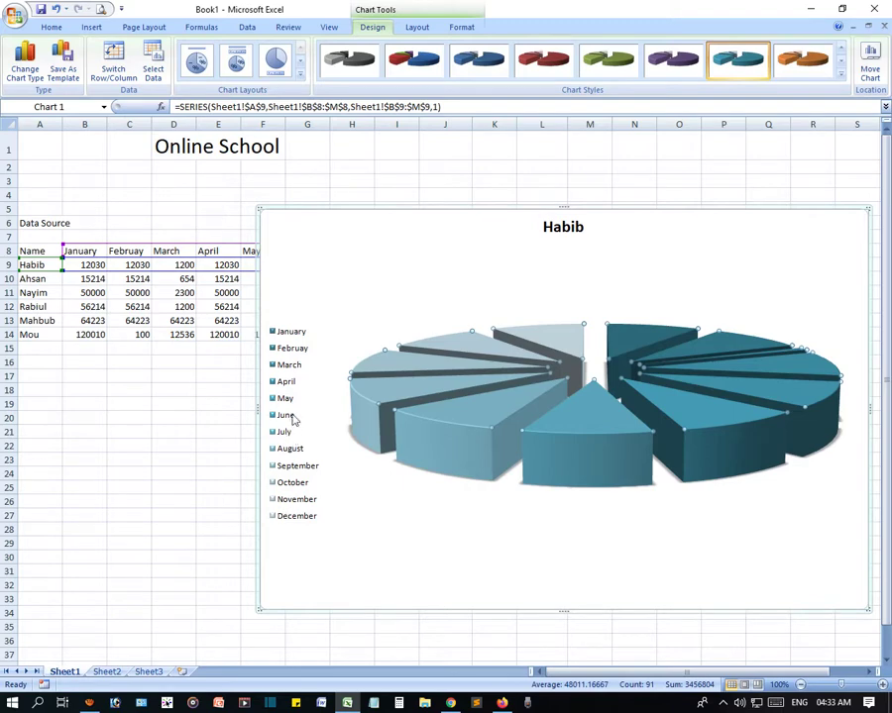
scroll(474, 418, "down", 3)
scroll(463, 450, "up", 1)
scroll(470, 443, "up", 2)
scroll(395, 379, "down", 1)
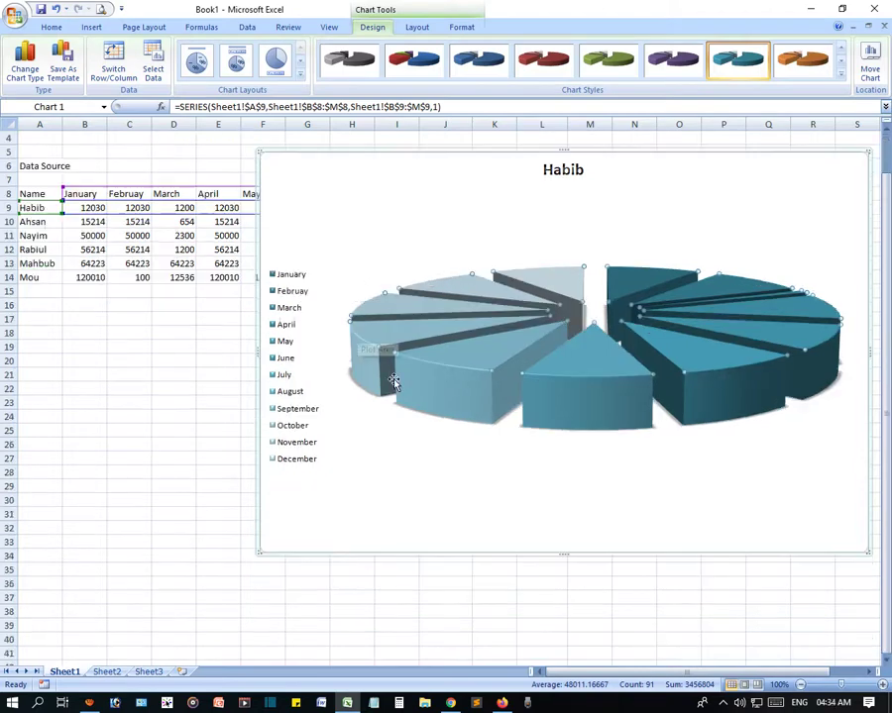
scroll(400, 400, "down", 4)
scroll(399, 401, "up", 5)
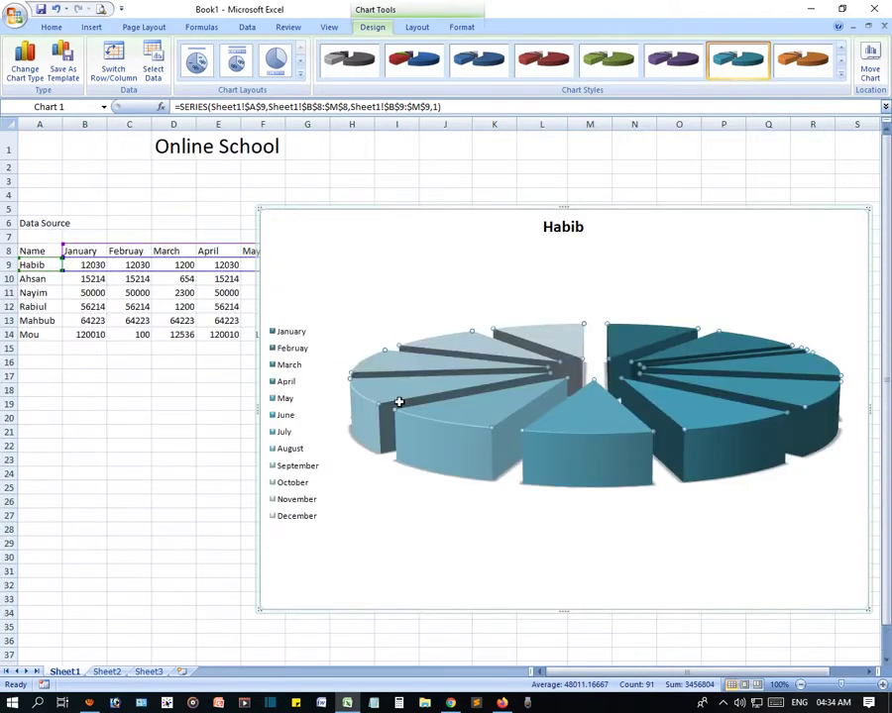
left_click(38, 280)
left_click(443, 291)
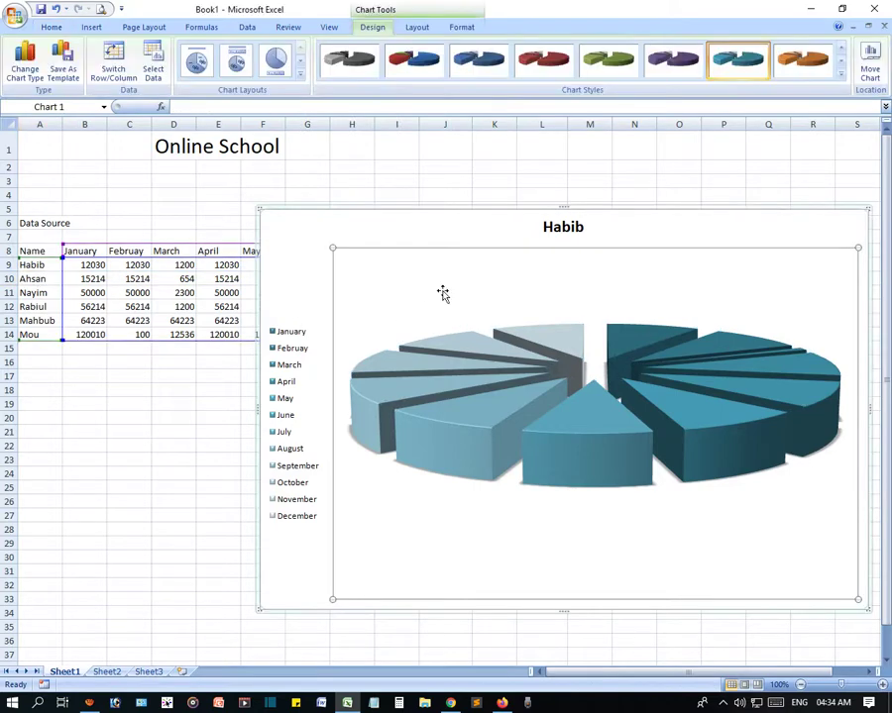
left_click(558, 238)
left_click(434, 241)
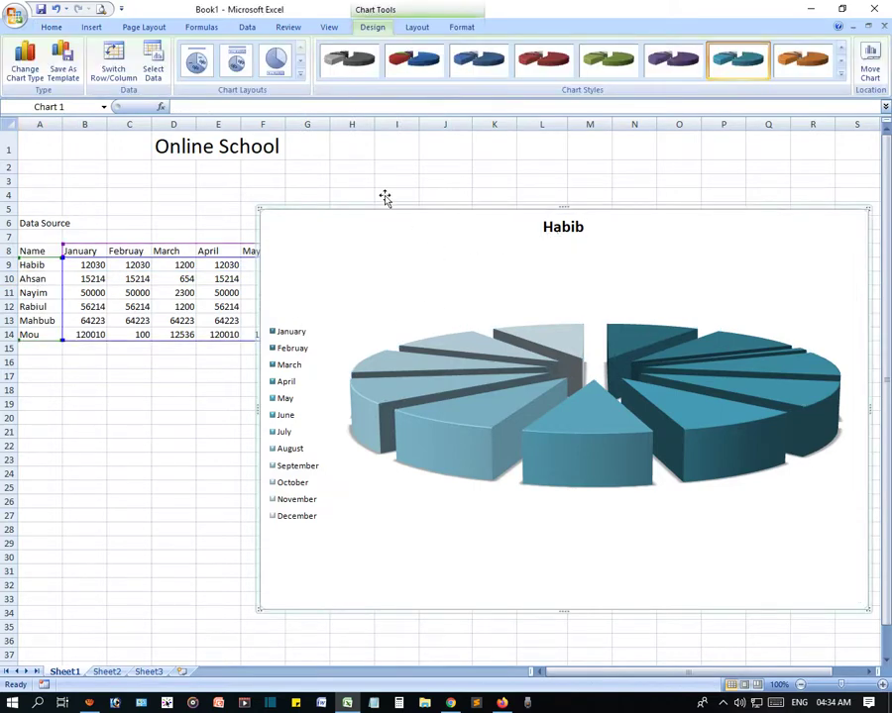
left_click(25, 61)
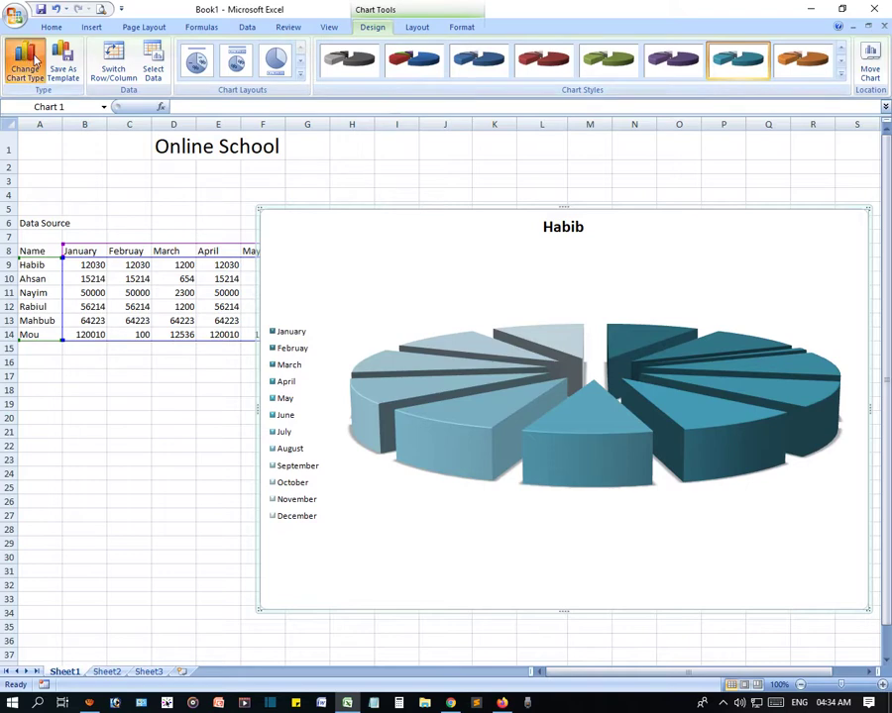
- Change the pie to a Clustered Bar chart, then browse surface and scatter types without applying them
left_click(362, 228)
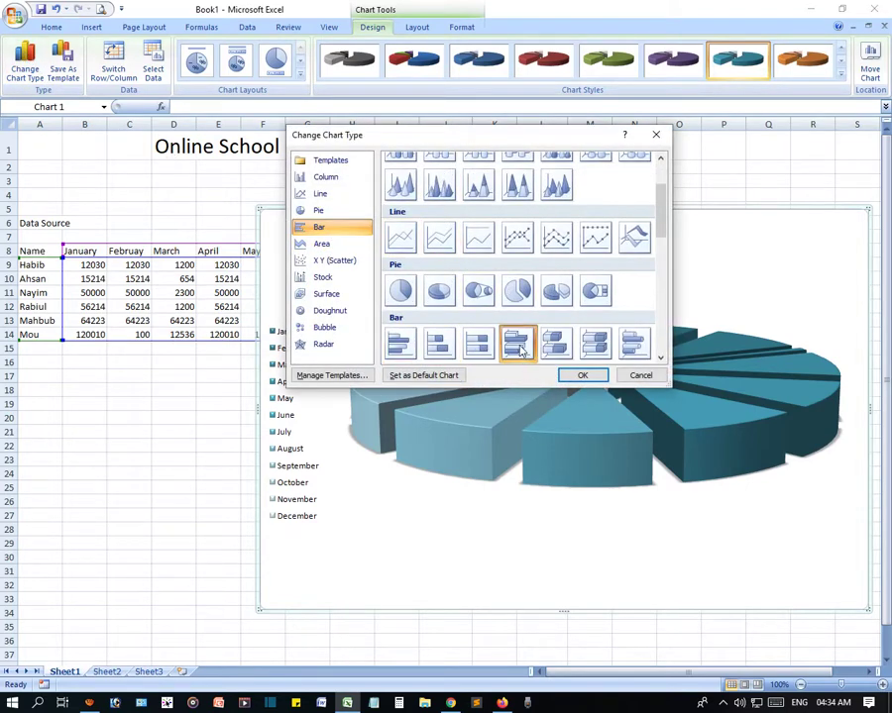
left_click(573, 374)
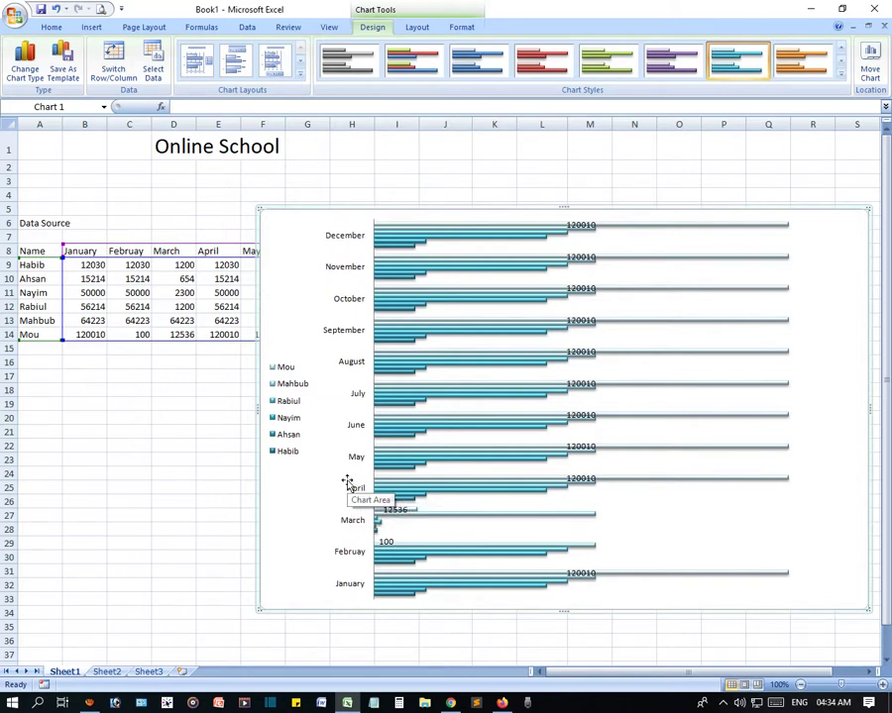
left_click(25, 61)
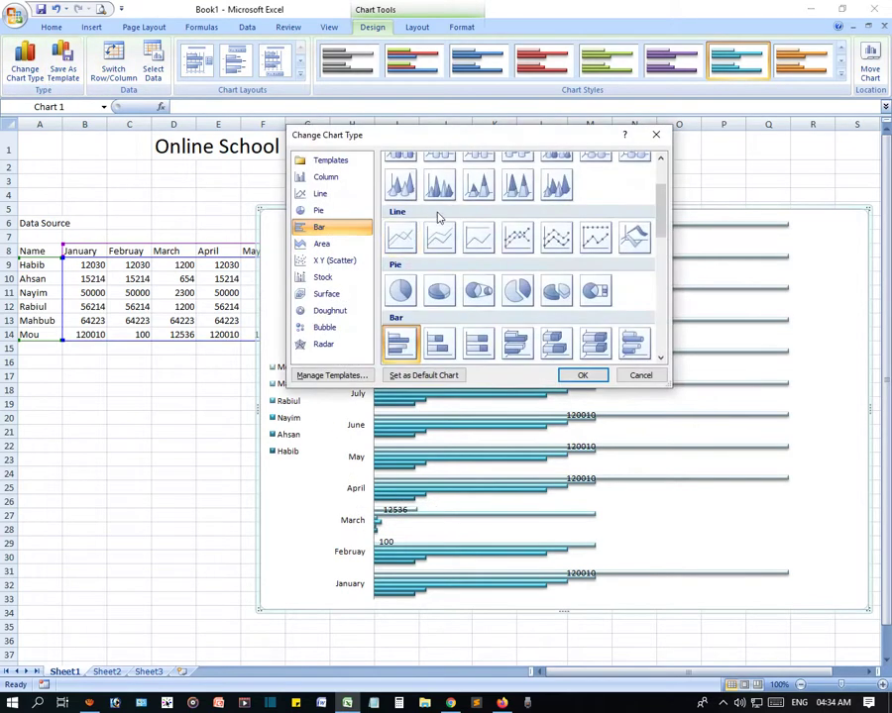
left_click(326, 296)
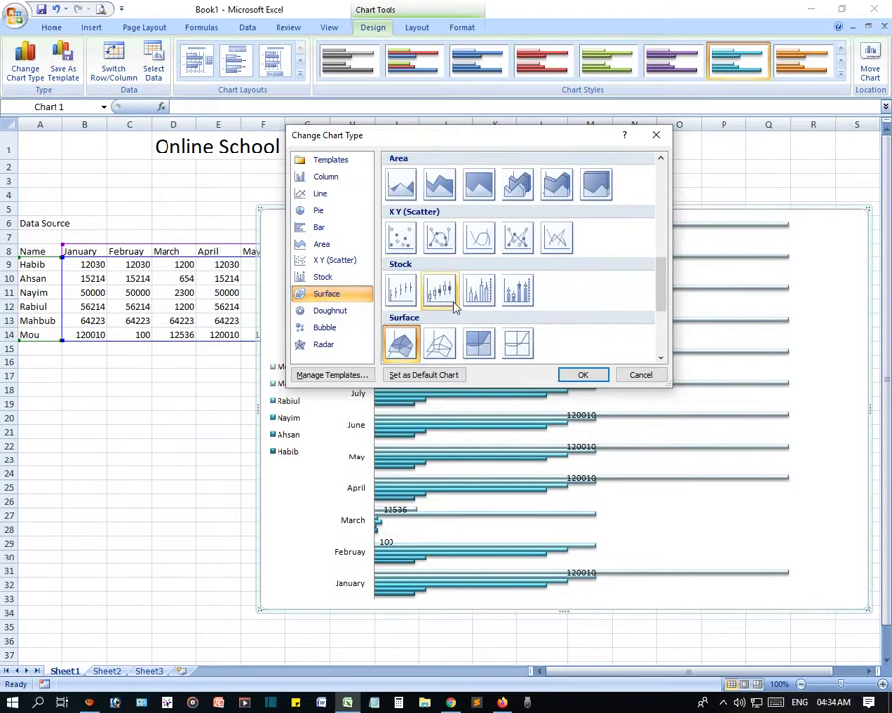
left_click(439, 236)
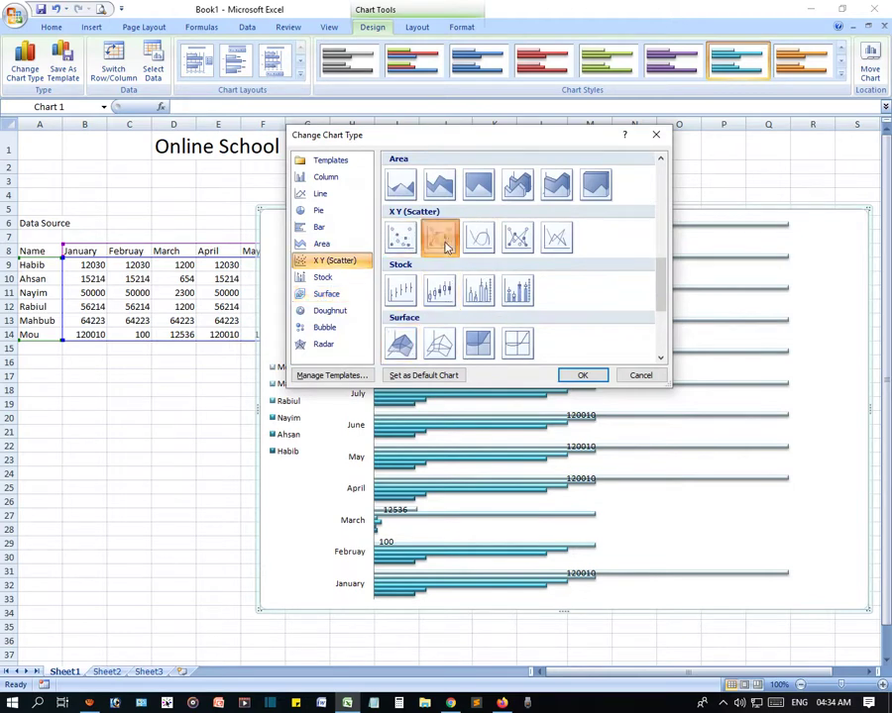
scroll(481, 327, "down", 4)
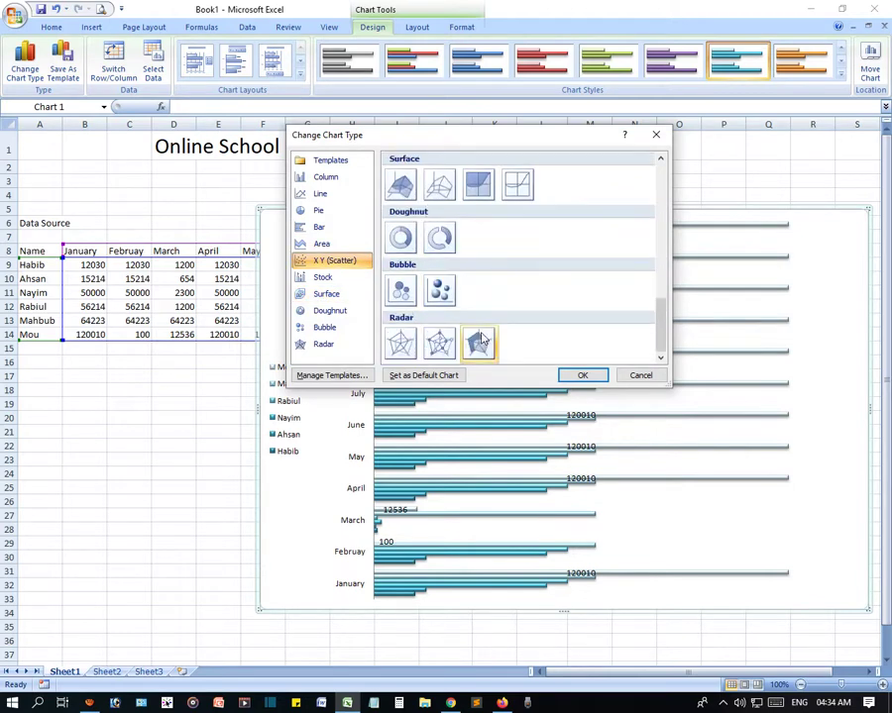
scroll(483, 338, "up", 3)
scroll(482, 338, "up", 3)
left_click(642, 375)
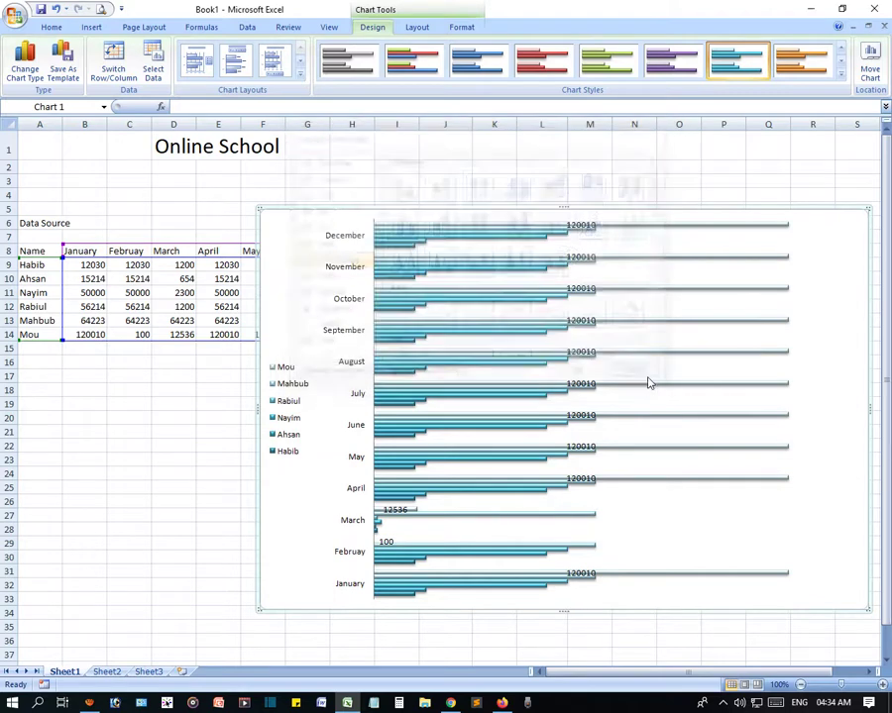
left_click(458, 29)
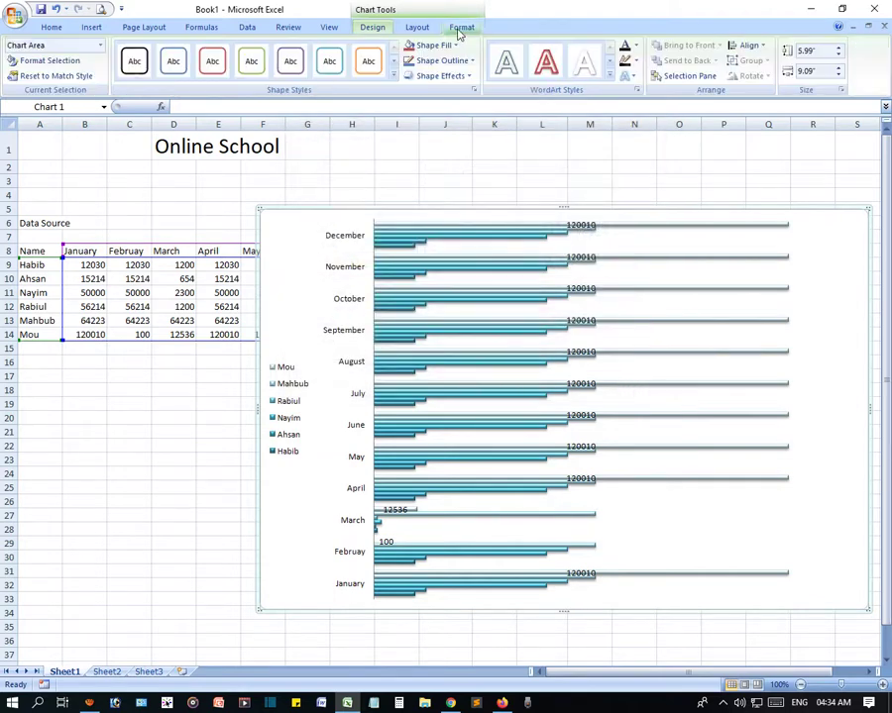
- Apply the light-blue Subtle Effect - Accent 1 shape style to the chart area
left_click(394, 77)
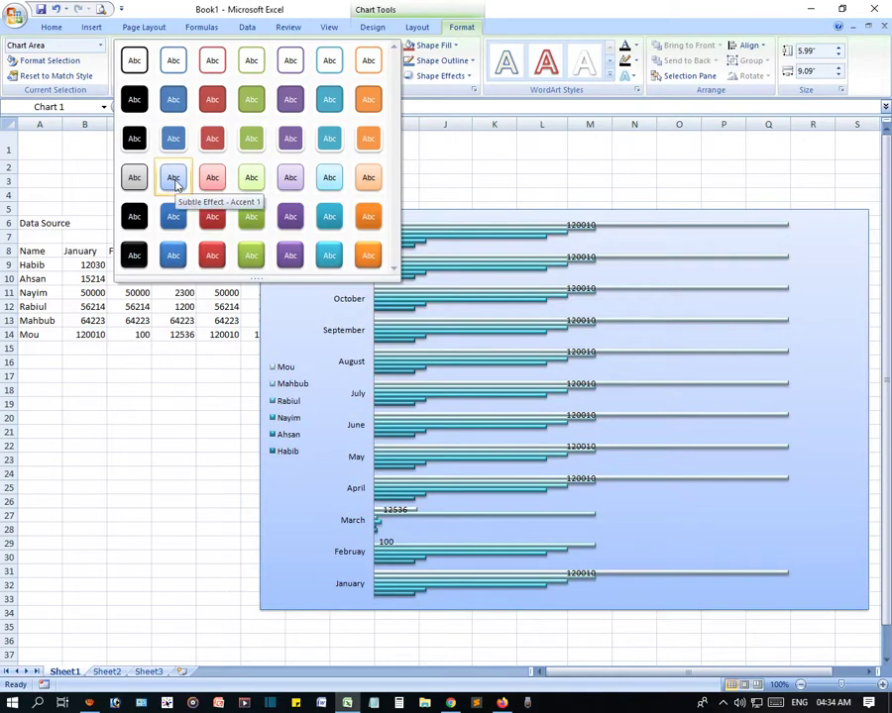
left_click(174, 183)
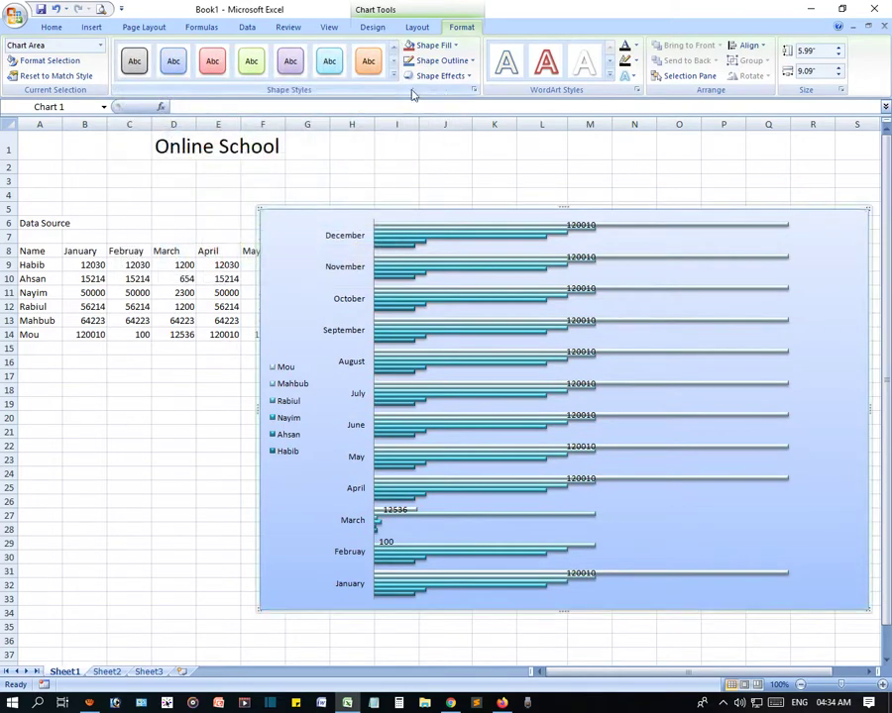
left_click(434, 45)
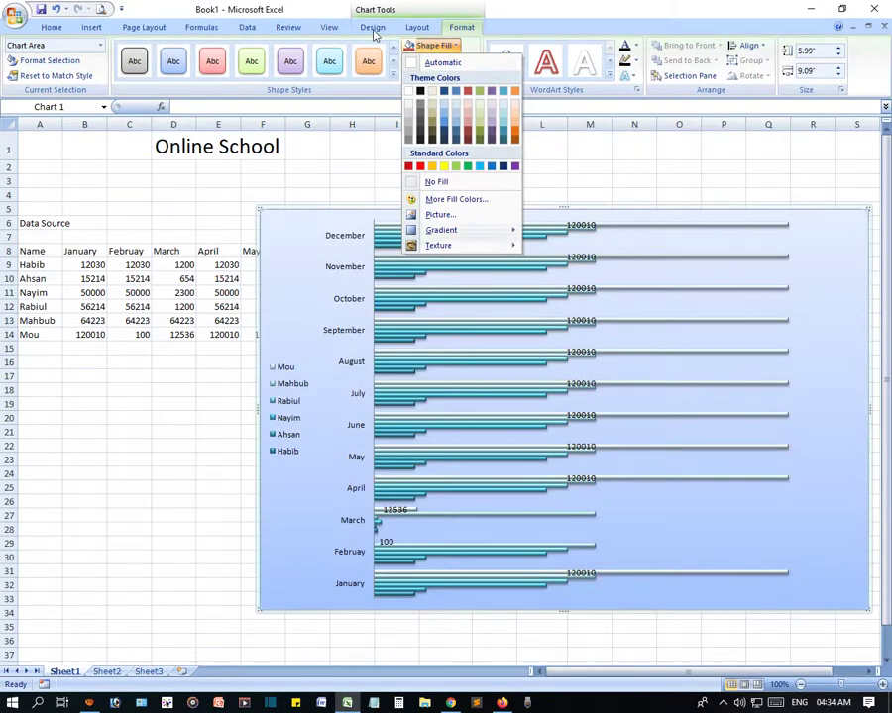
left_click(373, 27)
- Change the chart type to Column > 3-D Clustered Column
left_click(26, 62)
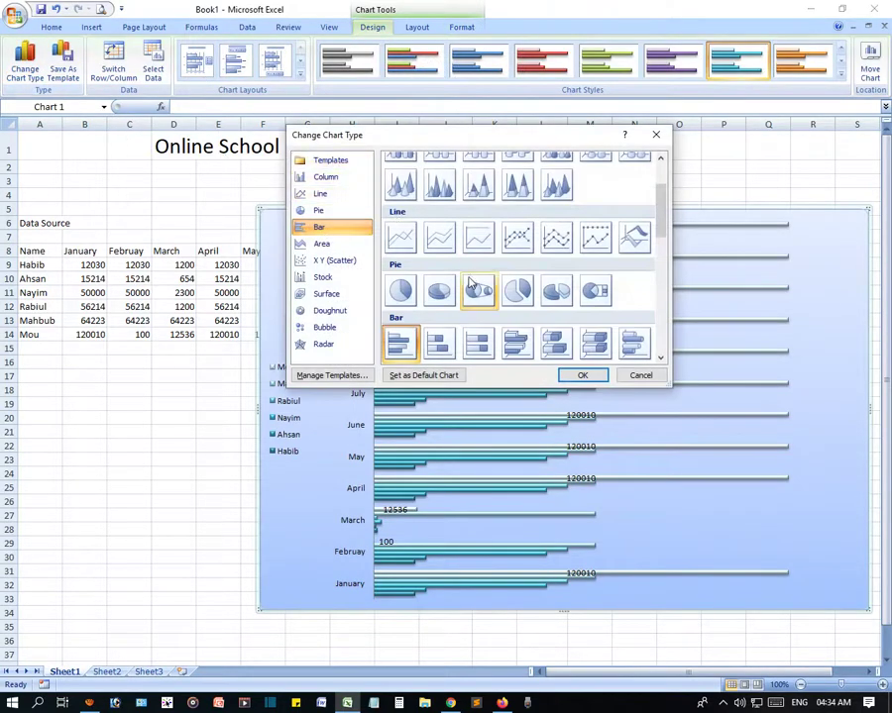
scroll(477, 287, "up", 3)
left_click(341, 179)
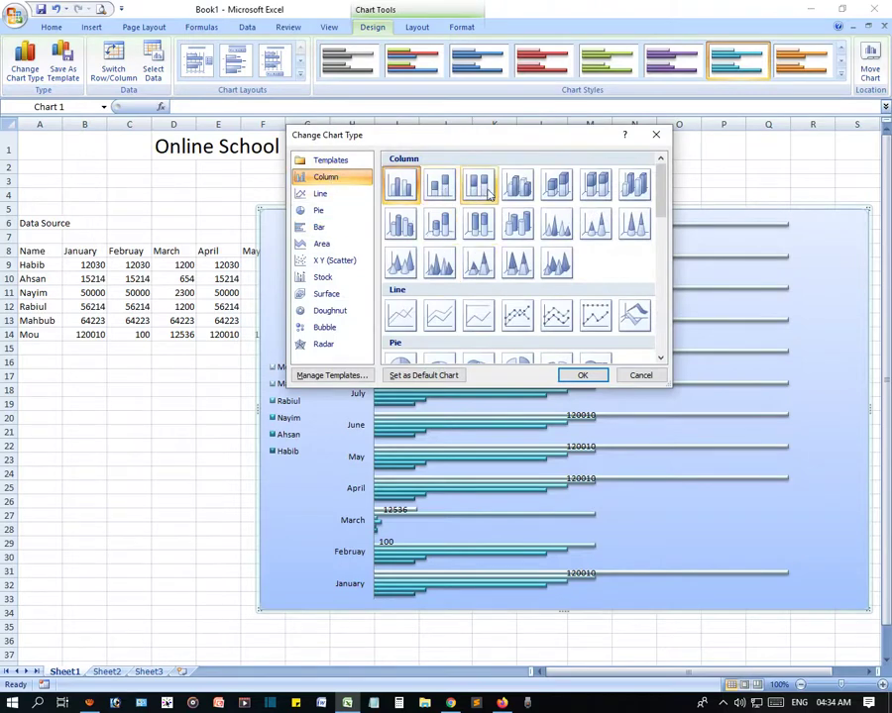
left_click(518, 184)
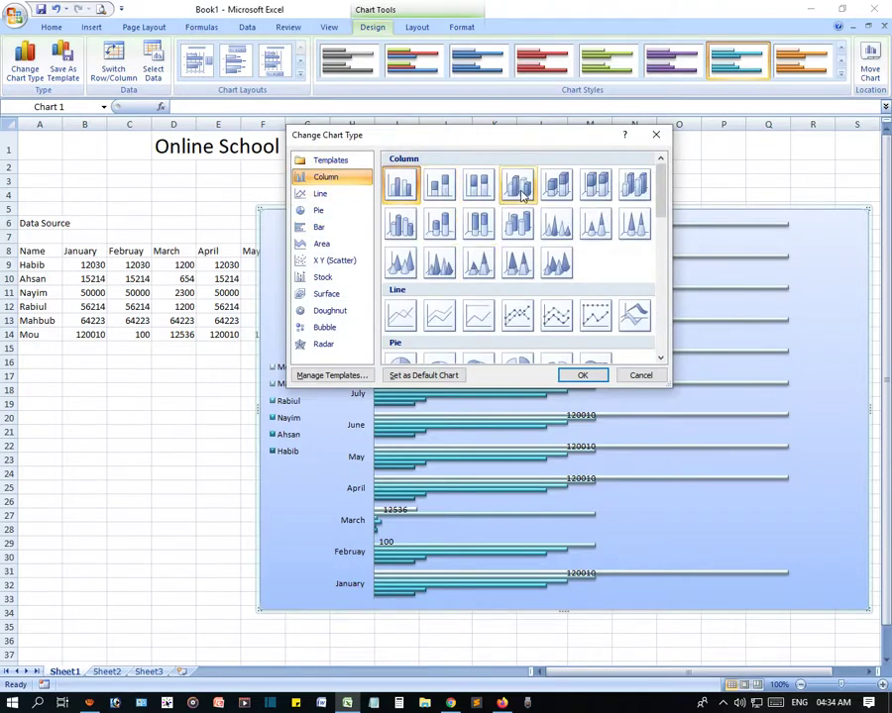
left_click(583, 376)
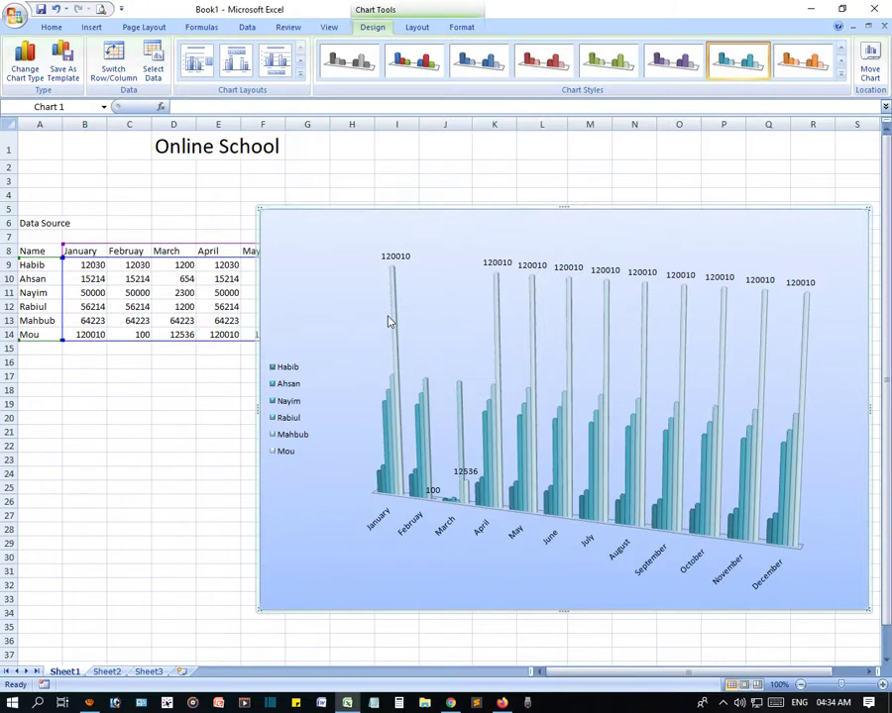
left_click(687, 67)
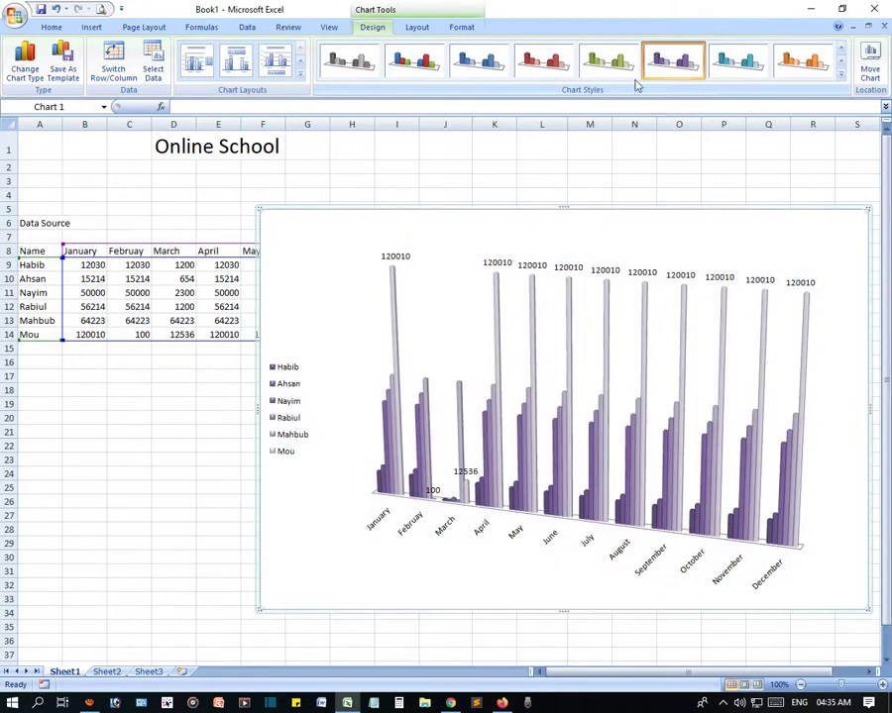
left_click(461, 28)
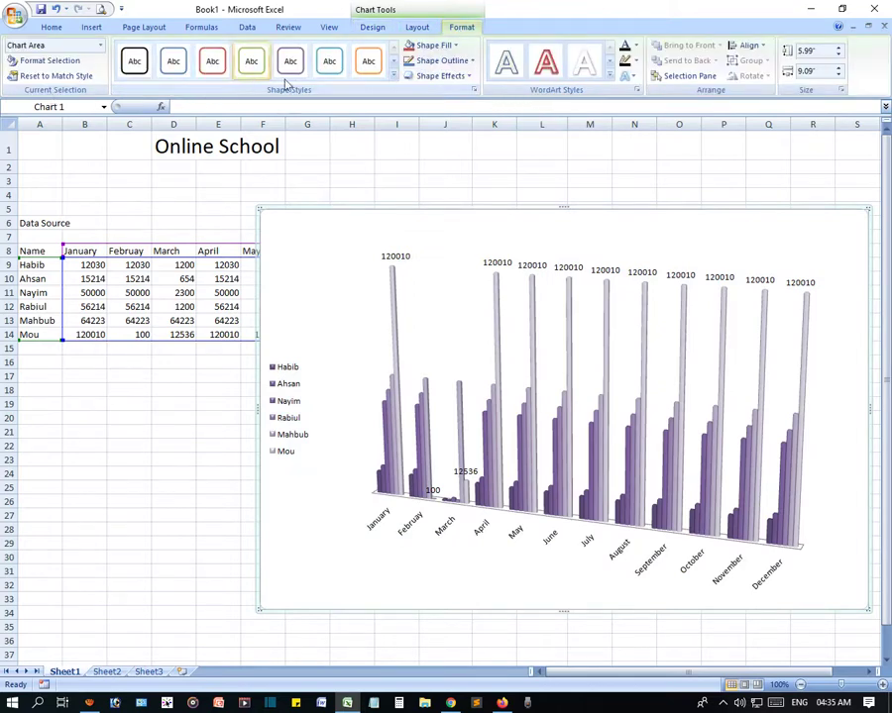
left_click(471, 61)
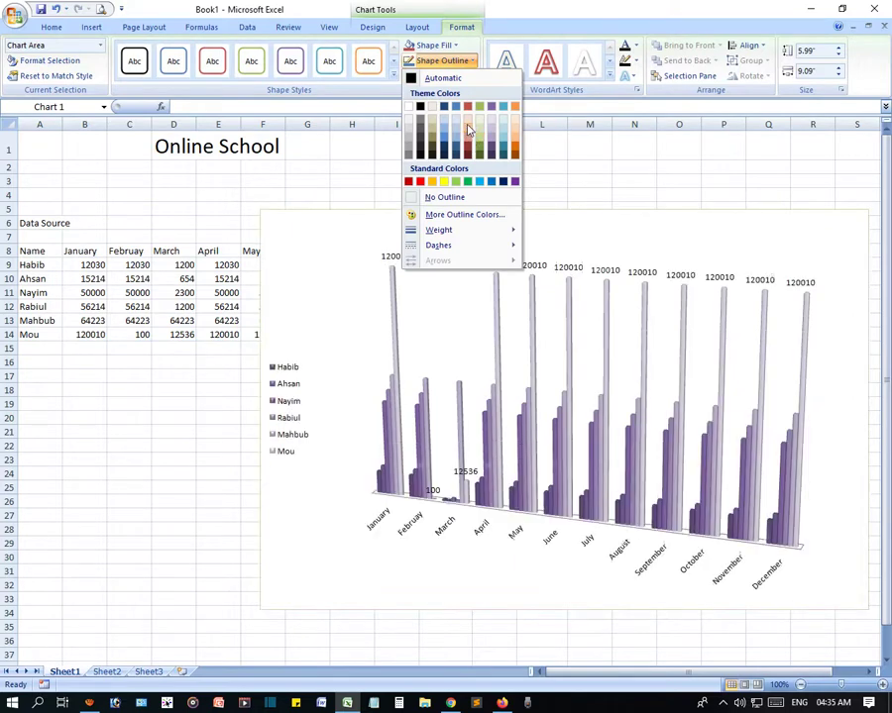
left_click(471, 60)
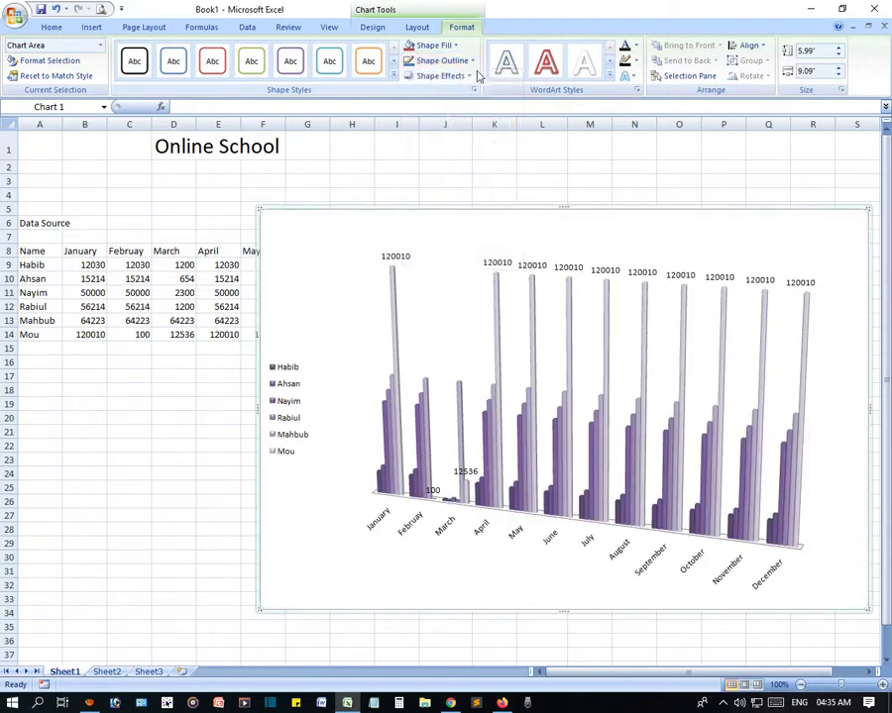
left_click(609, 77)
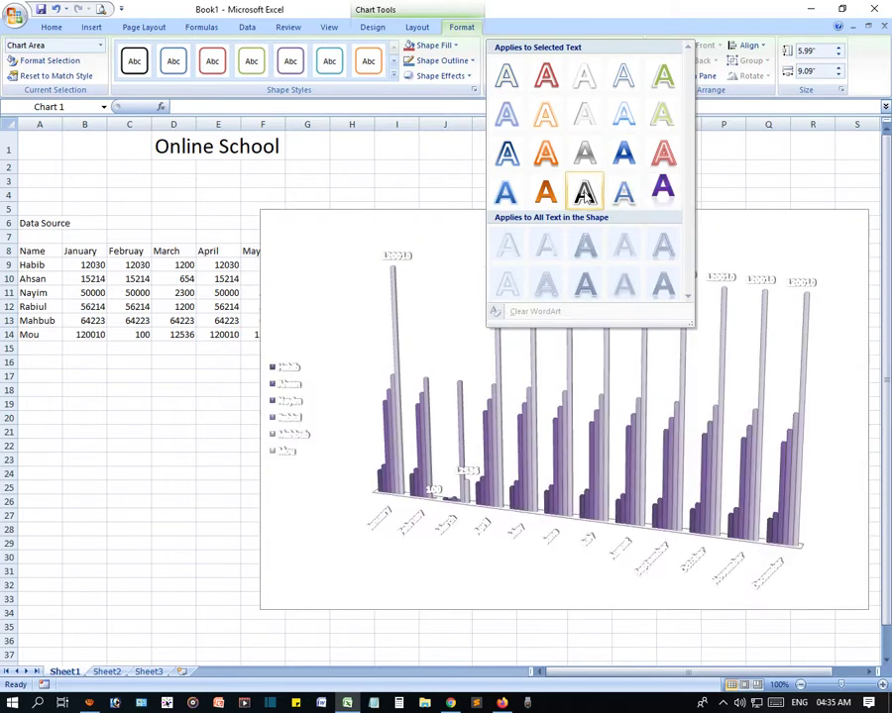
left_click(489, 138)
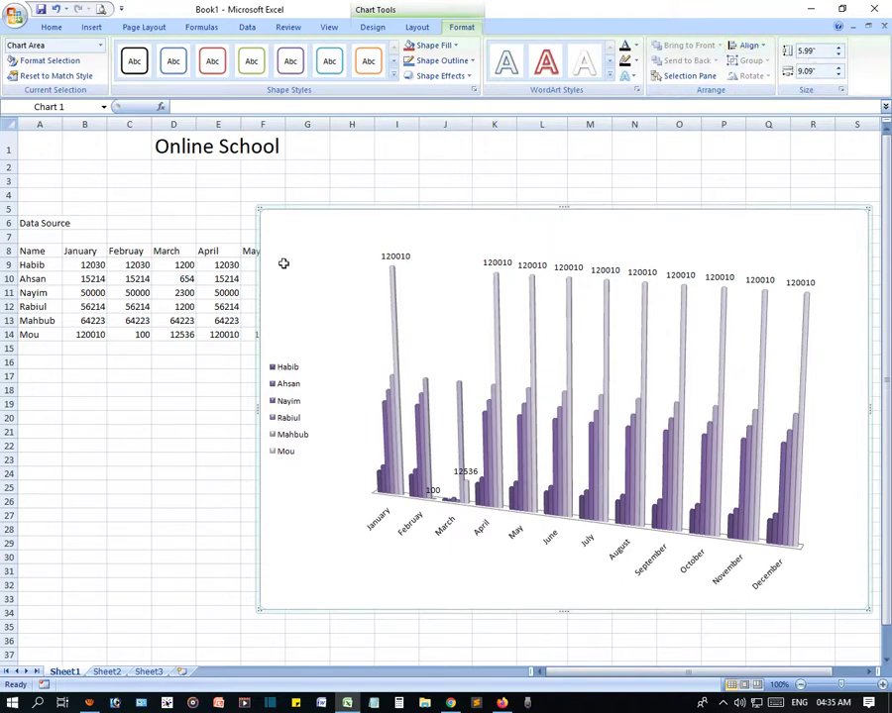
- Deselect the chart via cell D3, then drag the plot area left within the chart
left_click(173, 181)
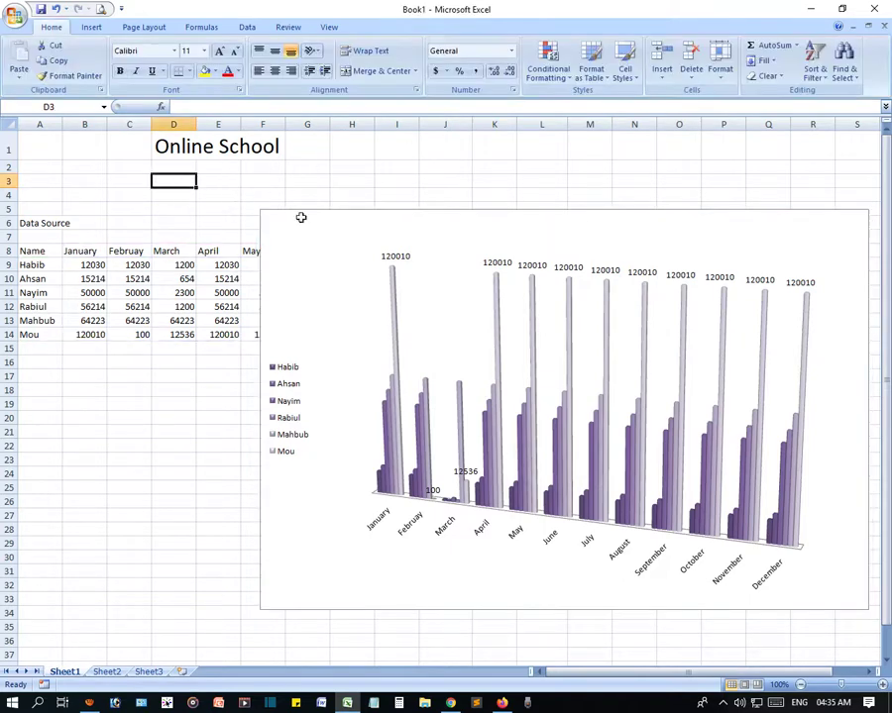
left_click(739, 514)
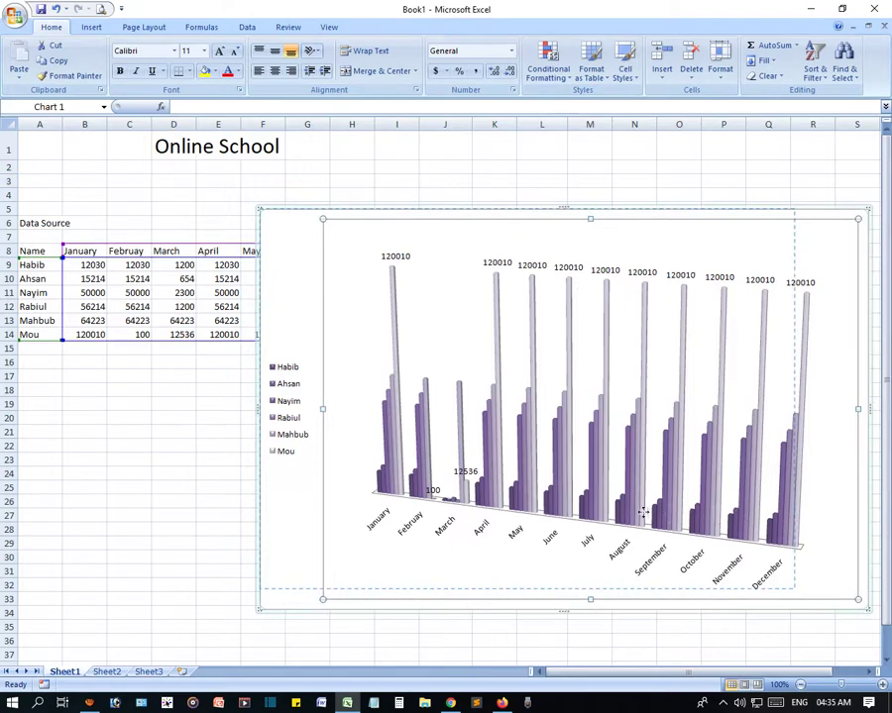
mouse_move(642, 512)
left_mouse_down()
mouse_move(580, 504)
mouse_move(556, 482)
left_mouse_up()
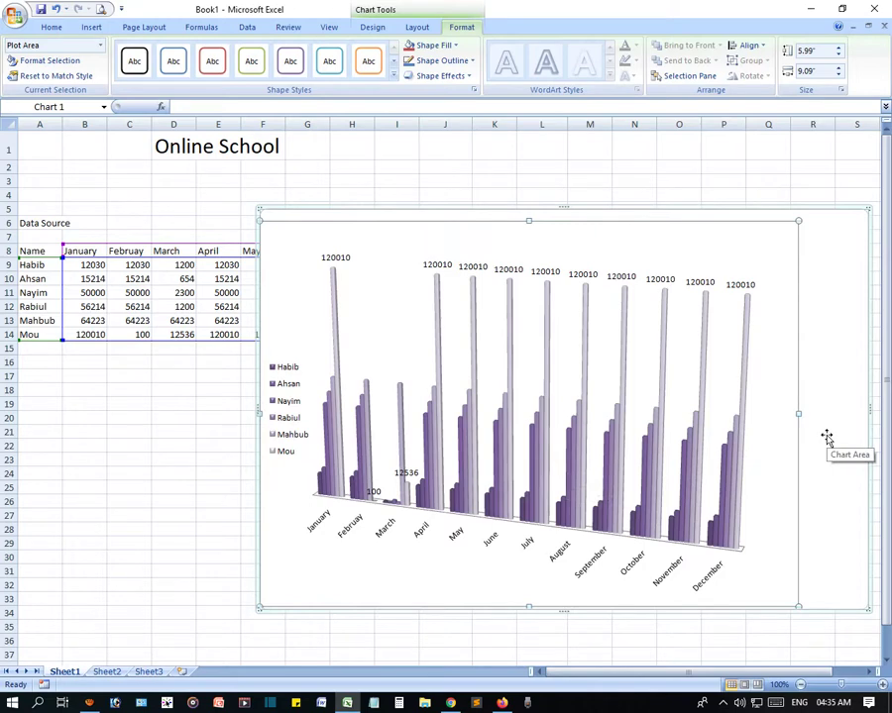
- Change the chart type to Line > 3-D Line from the chart's shortcut menu
right_click(811, 324)
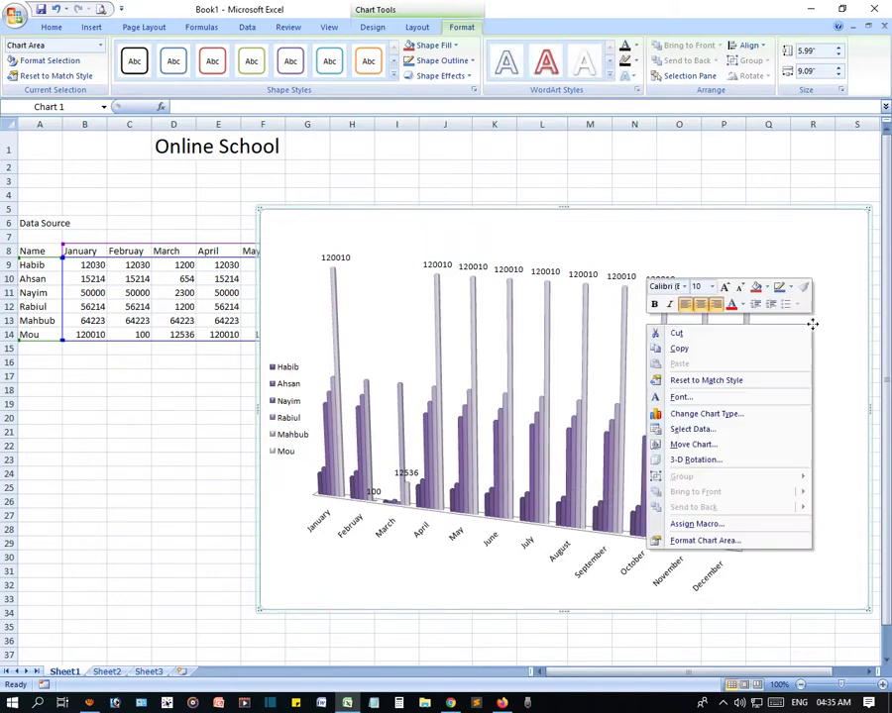
left_click(713, 420)
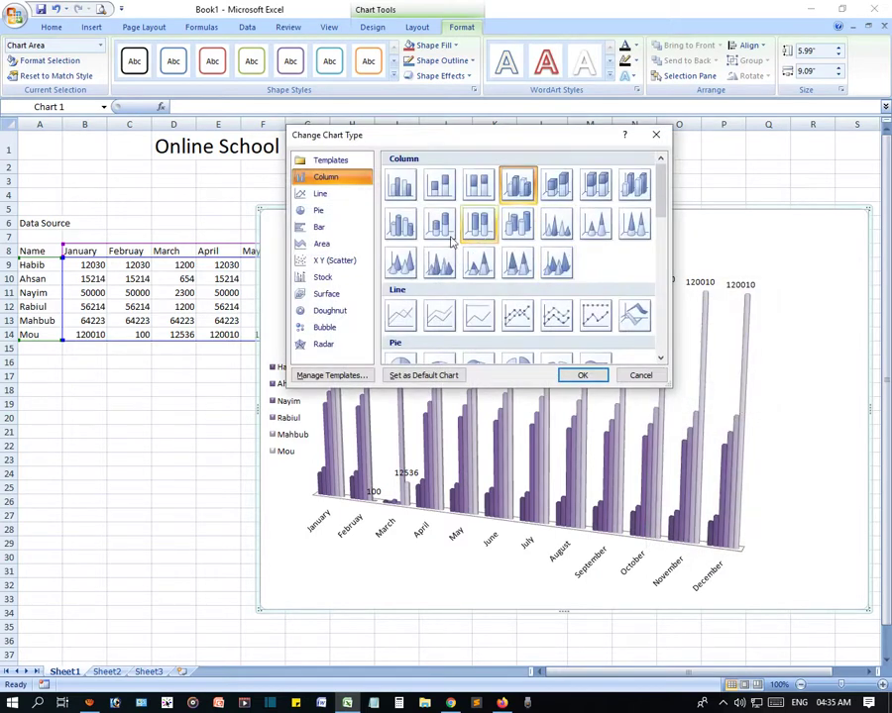
left_click(332, 195)
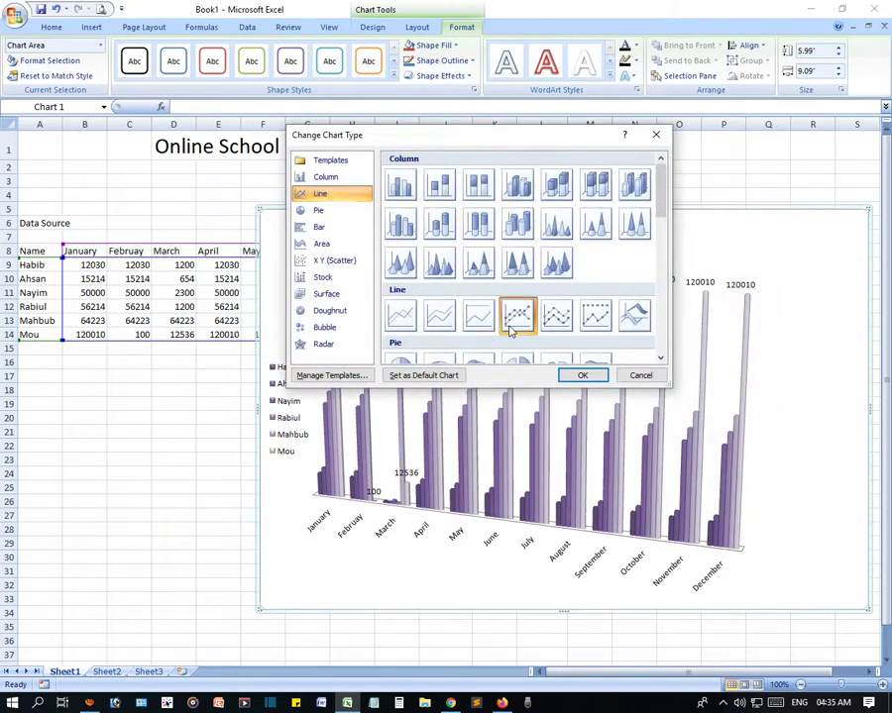
left_click(575, 376)
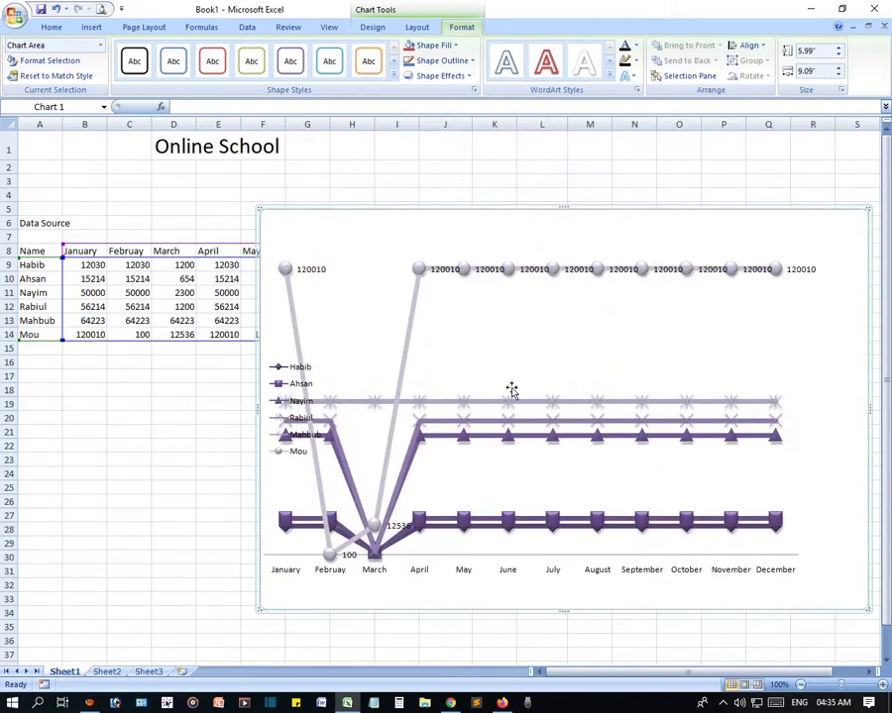
- Move the line chart as an object into Sheet2
right_click(801, 301)
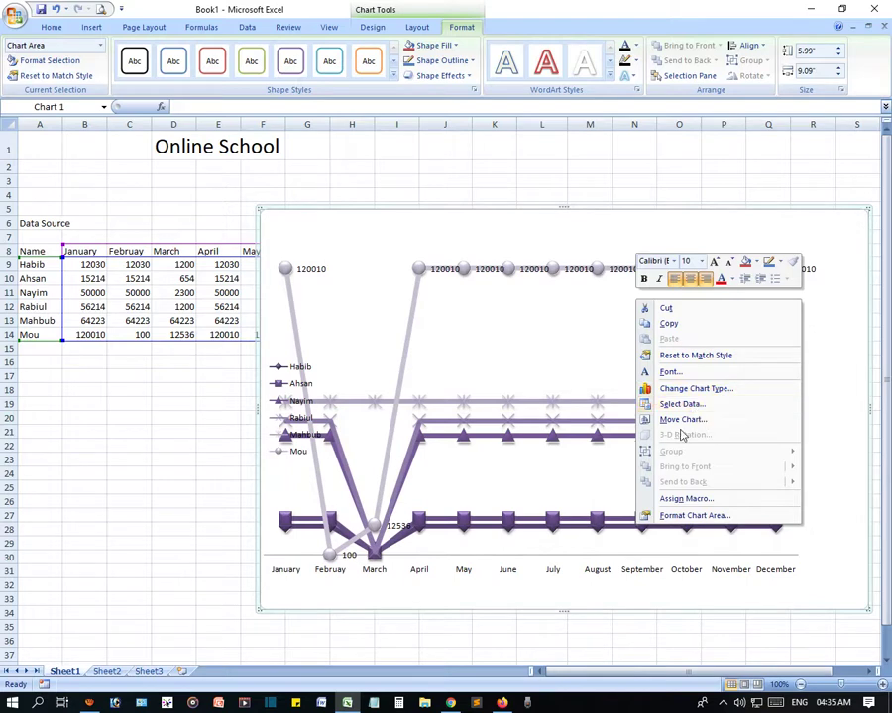
left_click(702, 420)
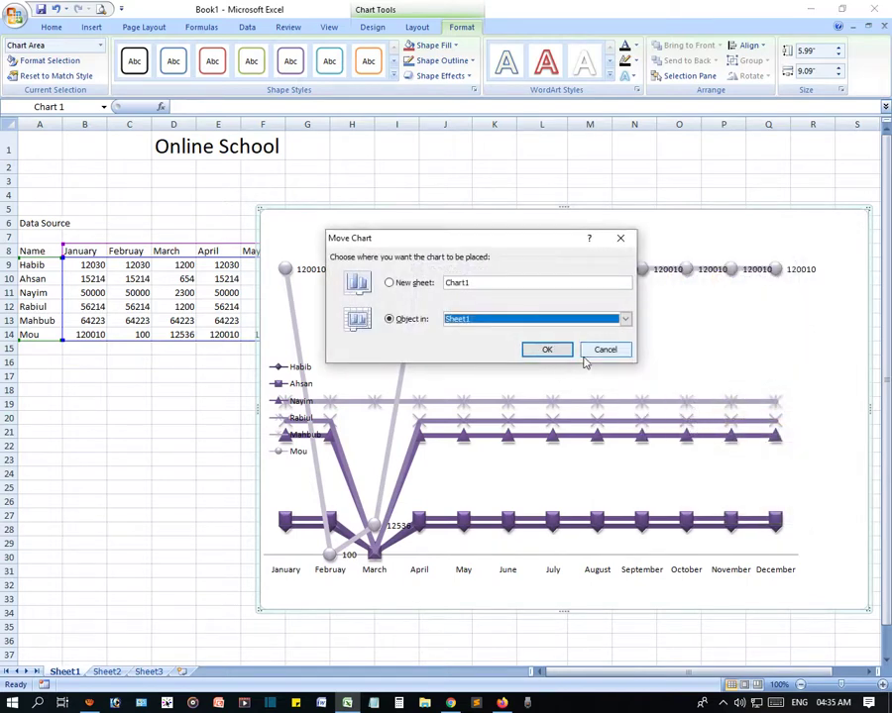
left_click(625, 319)
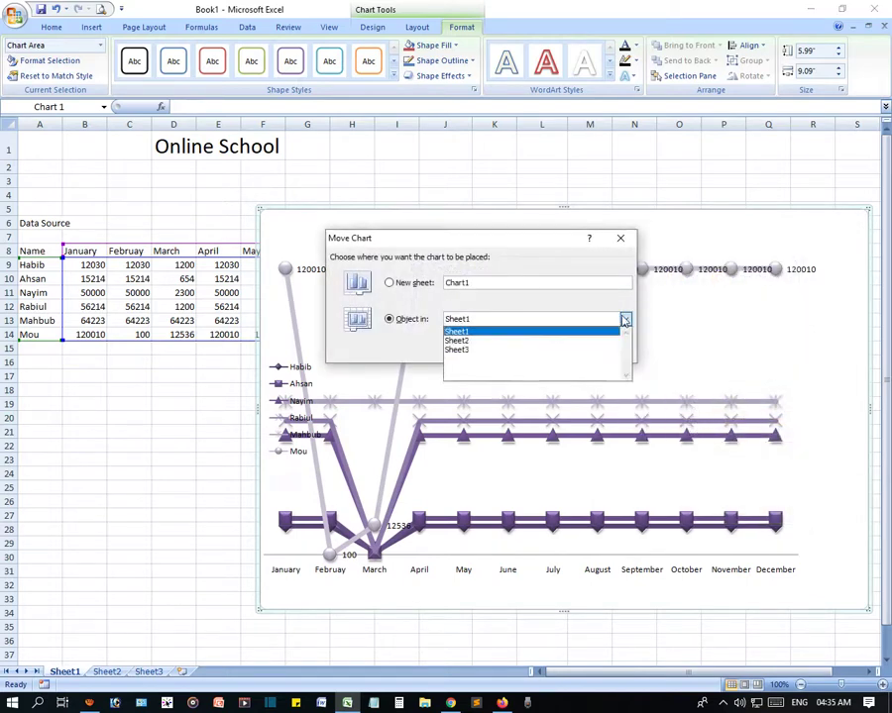
left_click(498, 341)
left_click(545, 352)
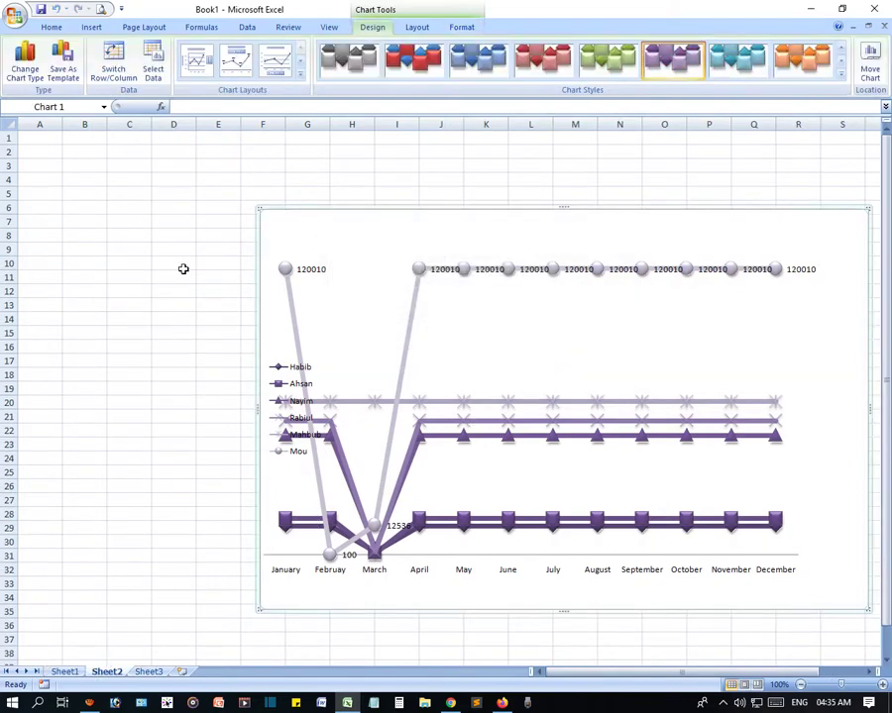
- Give the Sheet2 line chart the red chart style and a layout with titles and a data table
left_click(70, 671)
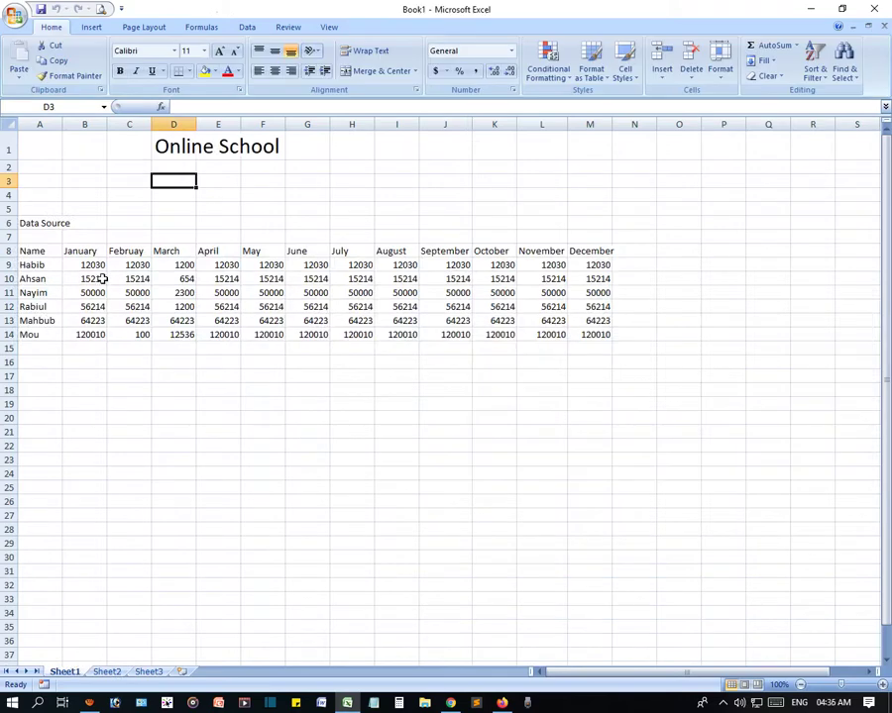
left_click(106, 671)
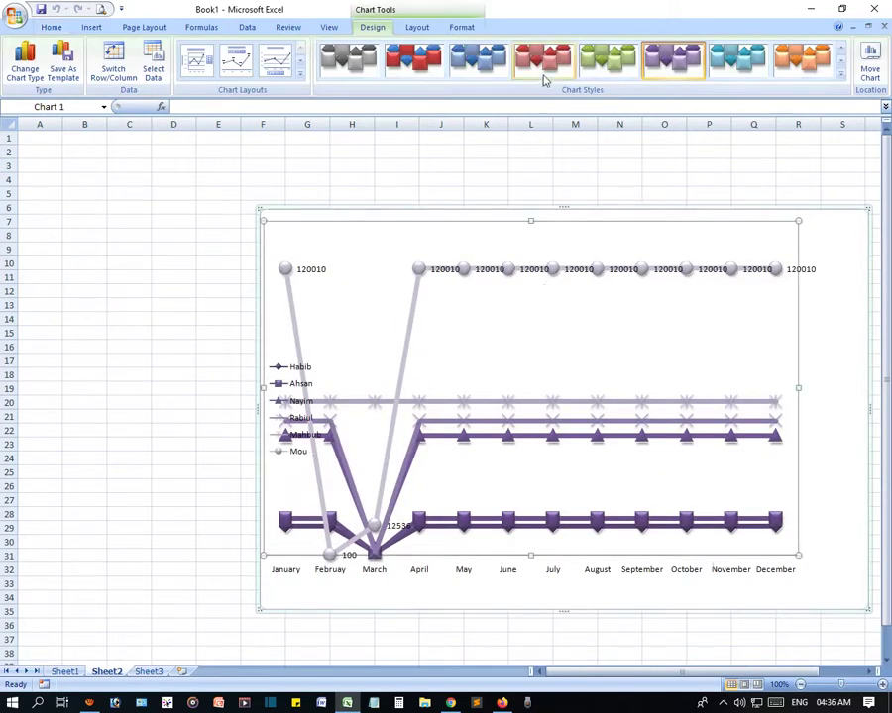
left_click(543, 71)
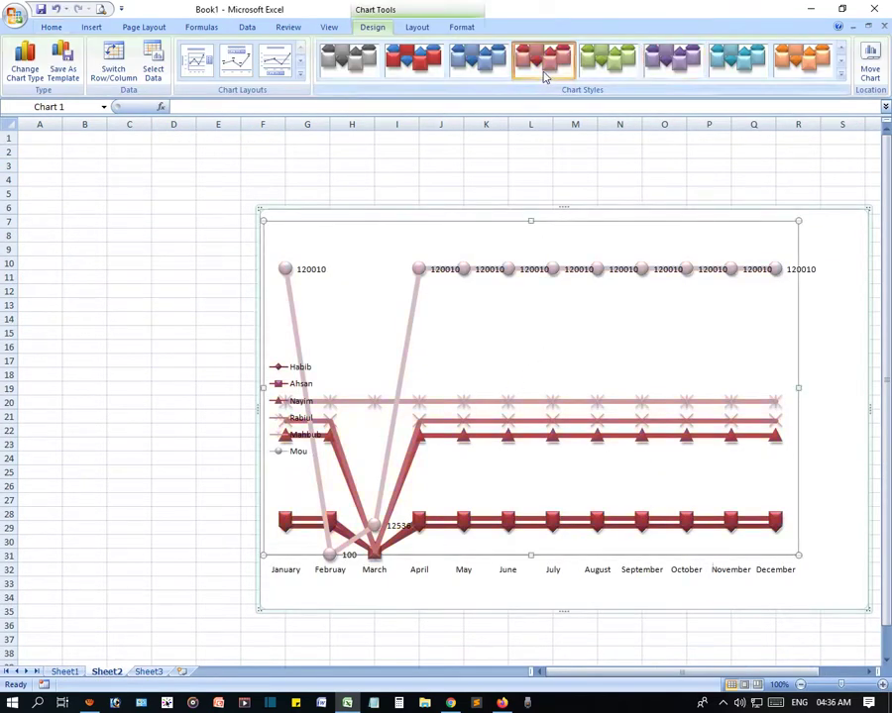
left_click(299, 75)
left_click(294, 254)
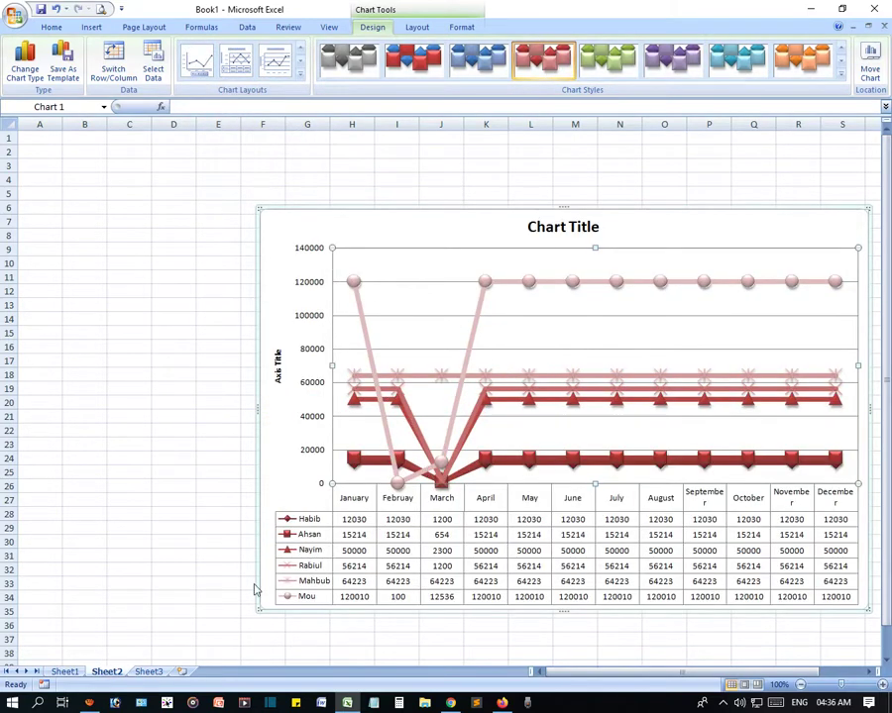
- Open the Format Chart Area settings and close them unchanged
right_click(712, 229)
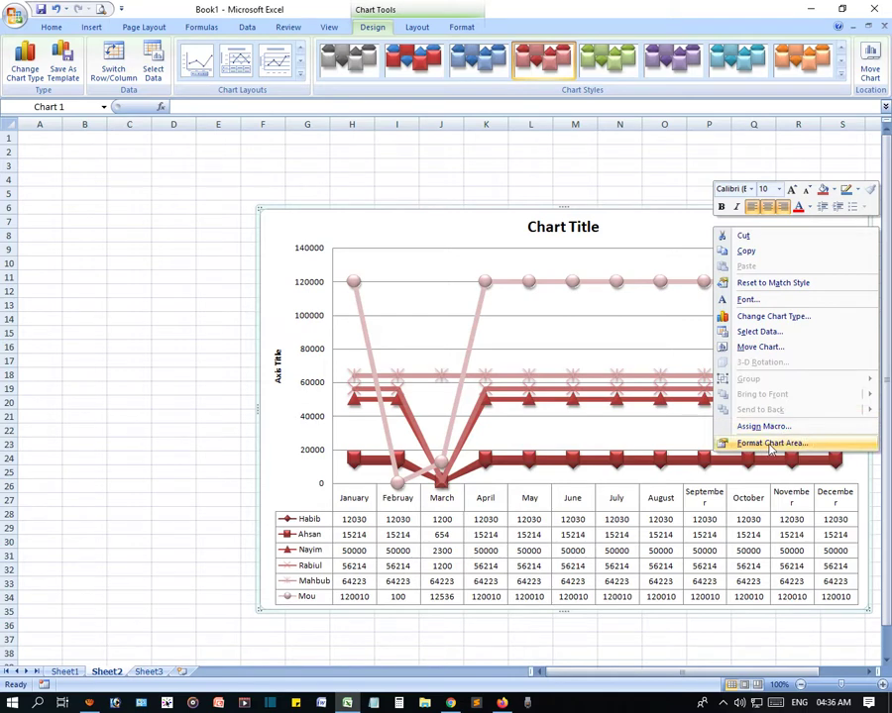
left_click(771, 445)
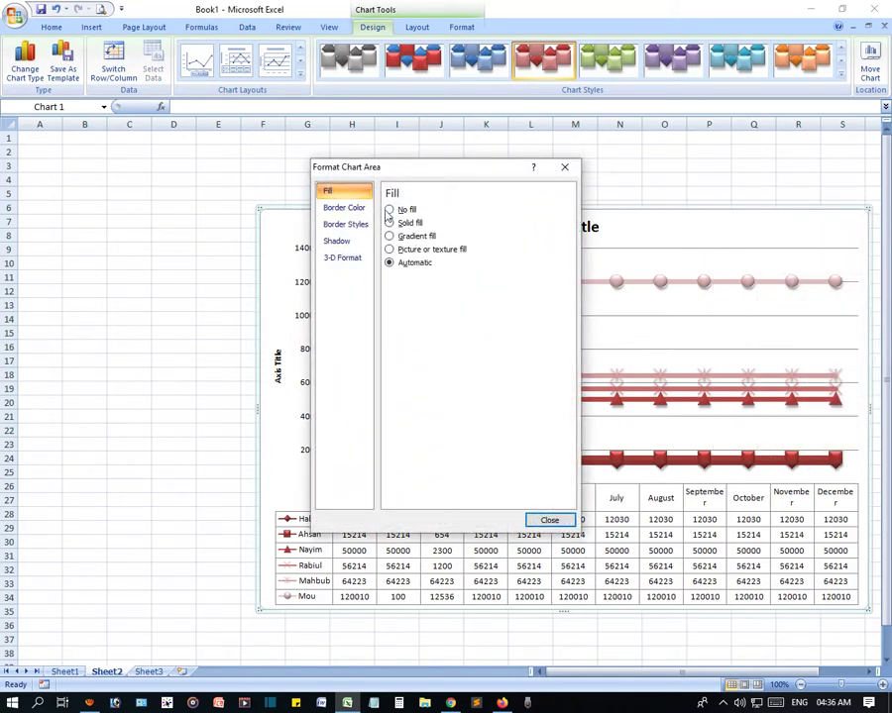
left_click(544, 521)
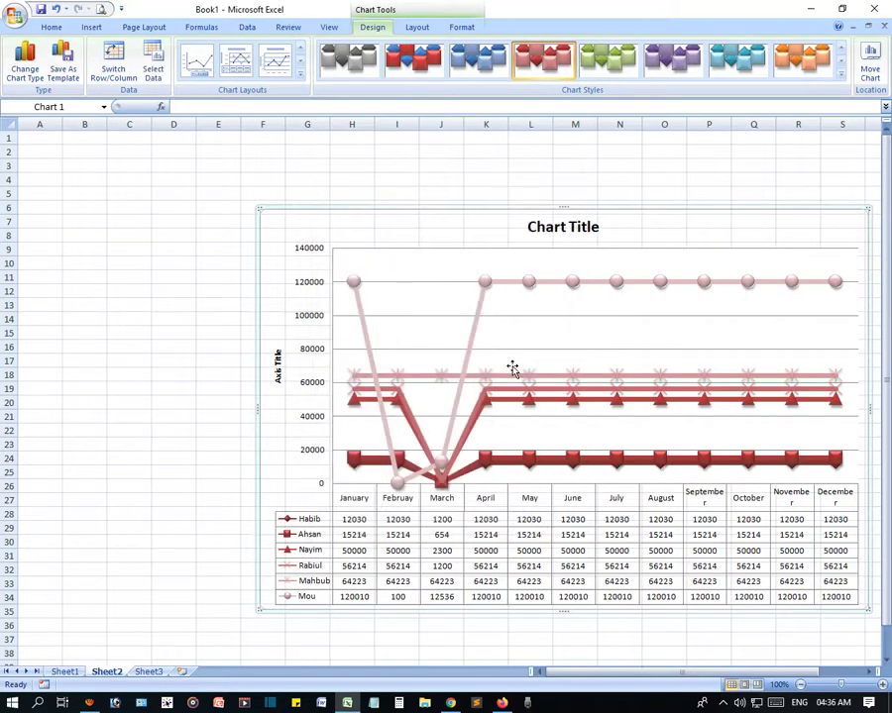
- Reposition the red line chart on Sheet2 to span roughly columns C to P, rows 6–35
left_click_drag(501, 234, 305, 214)
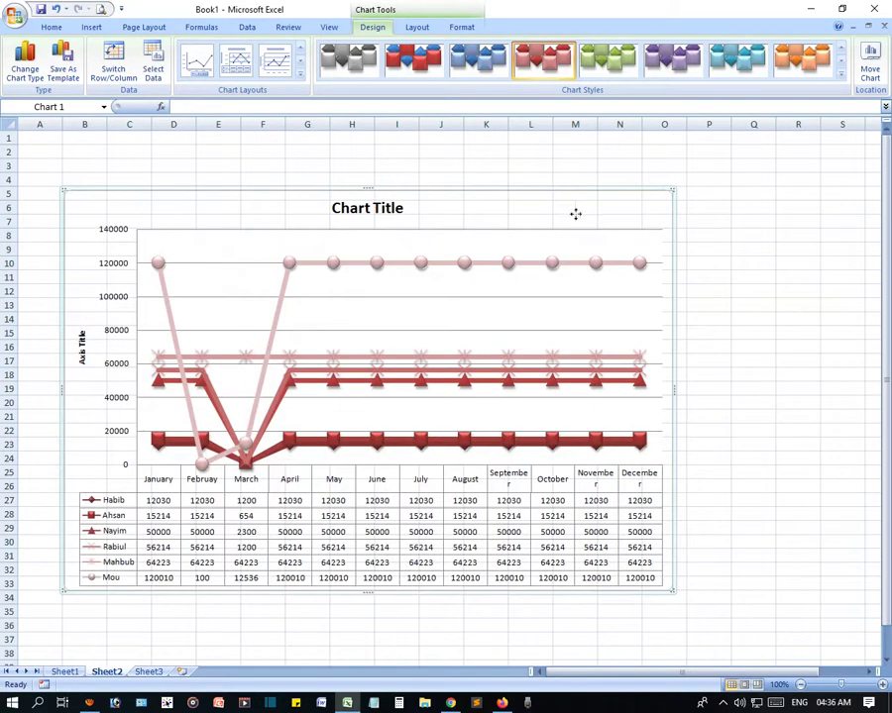
left_click(743, 361)
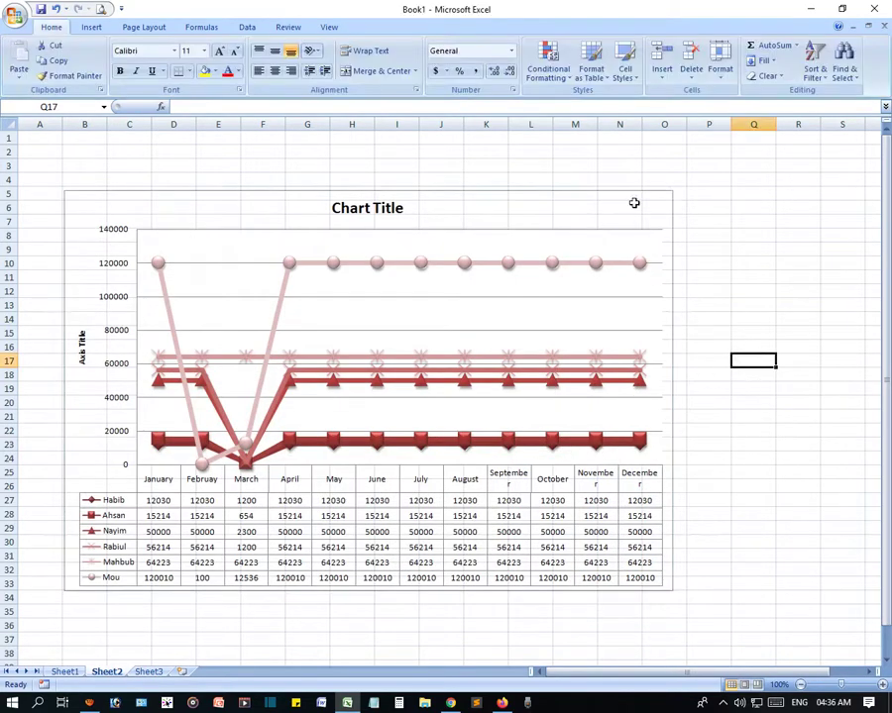
left_click(635, 204)
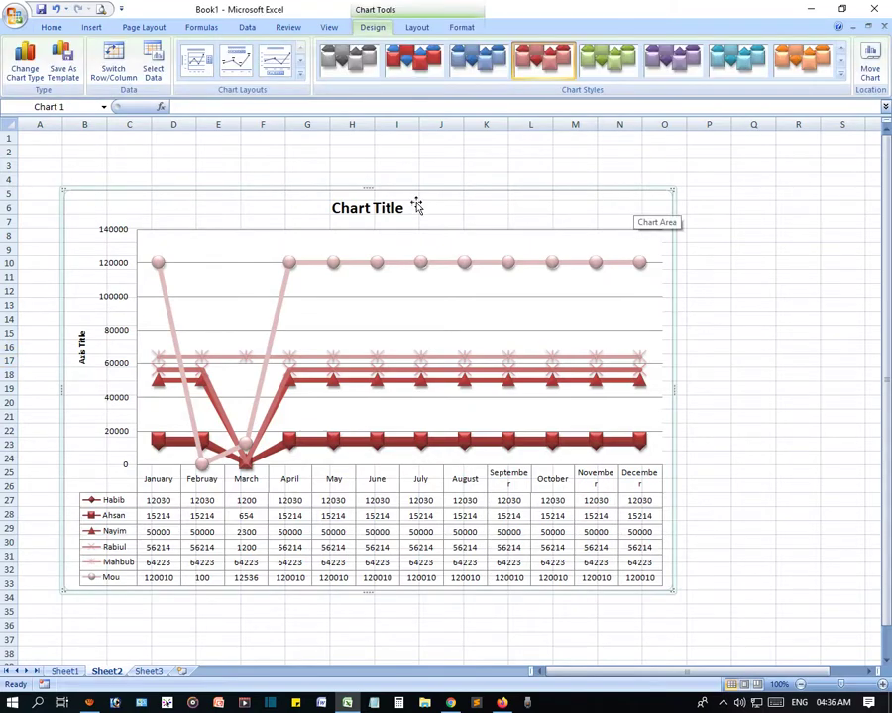
left_click_drag(579, 203, 654, 224)
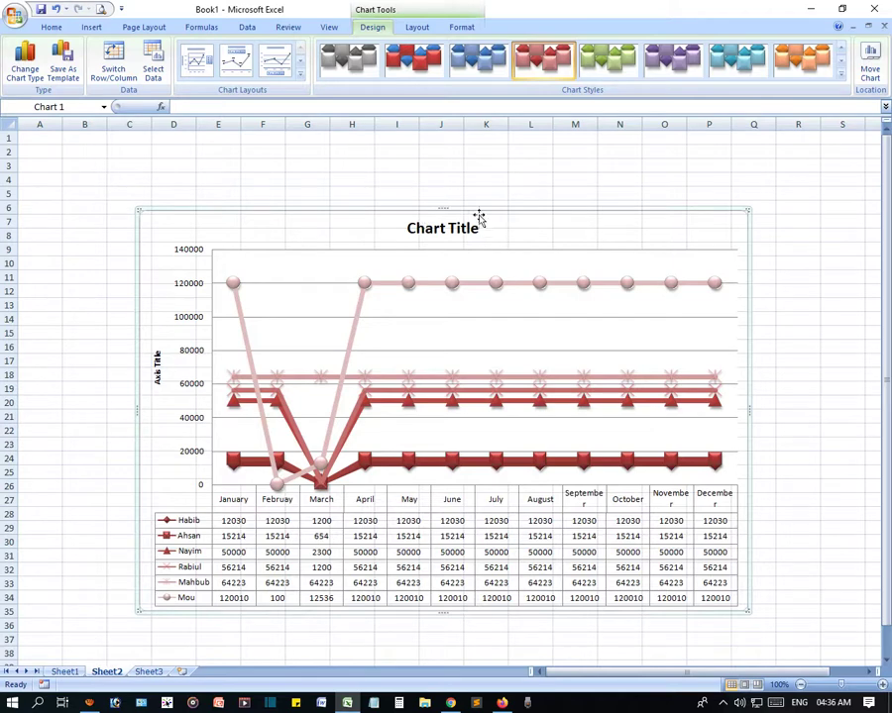
left_click(280, 177)
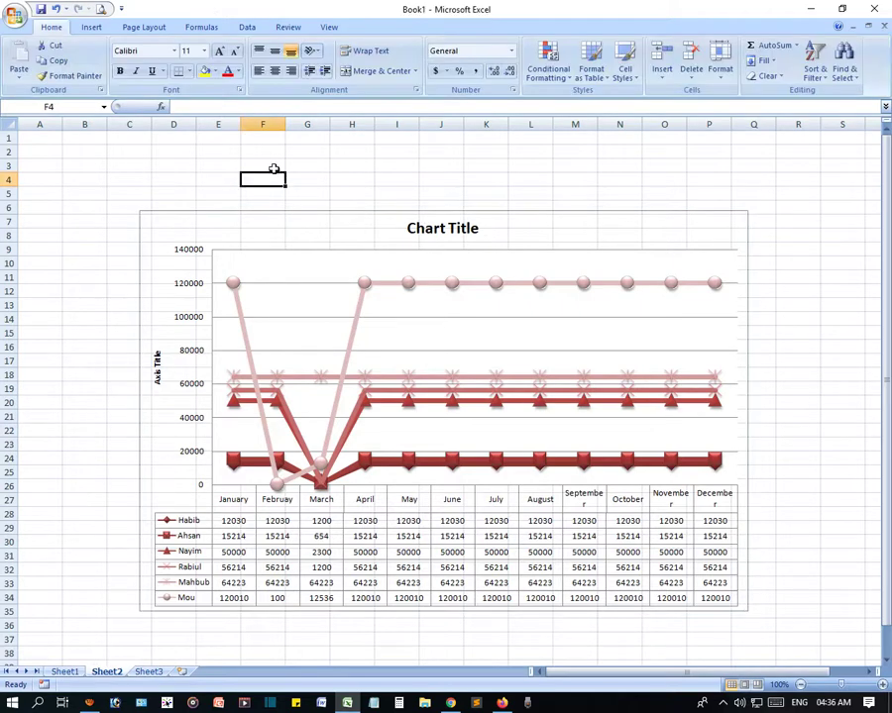
left_click(339, 235)
left_click(461, 27)
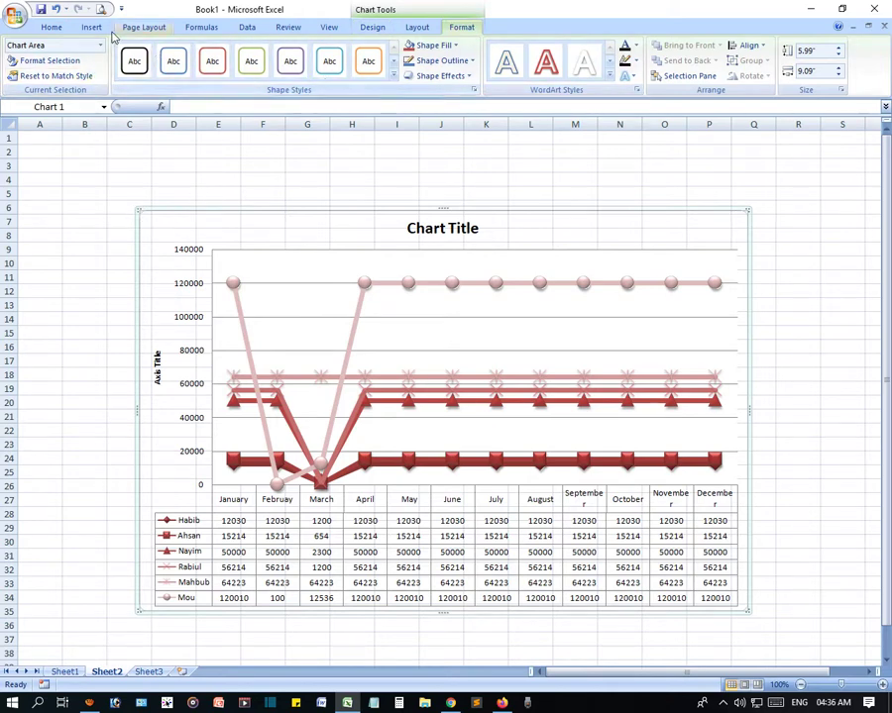
left_click(91, 28)
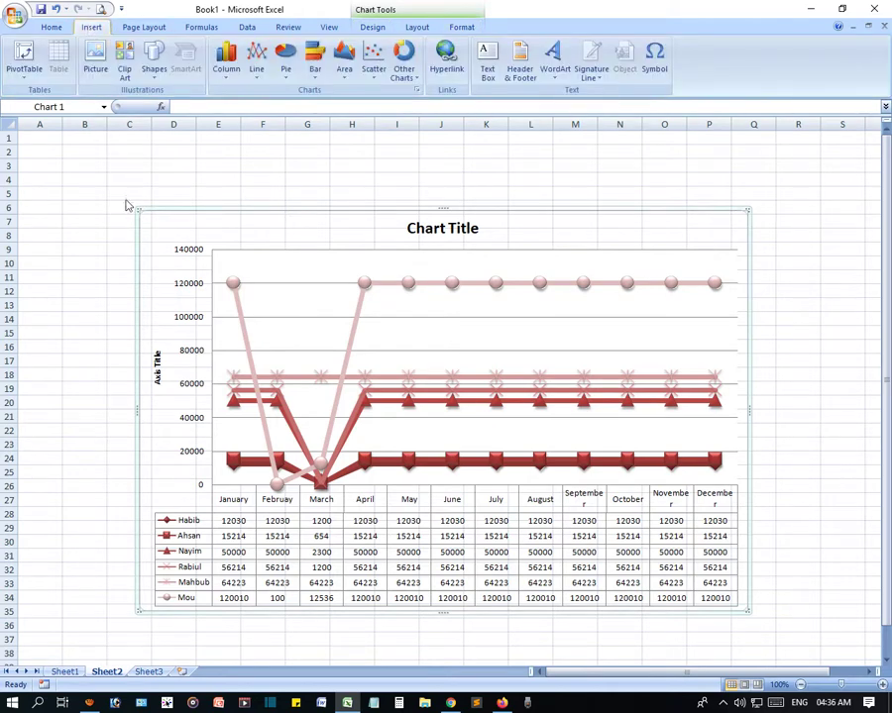
- On Sheet1, select the data table range A8:M14 starting at Name
left_click(126, 205)
left_click(64, 672)
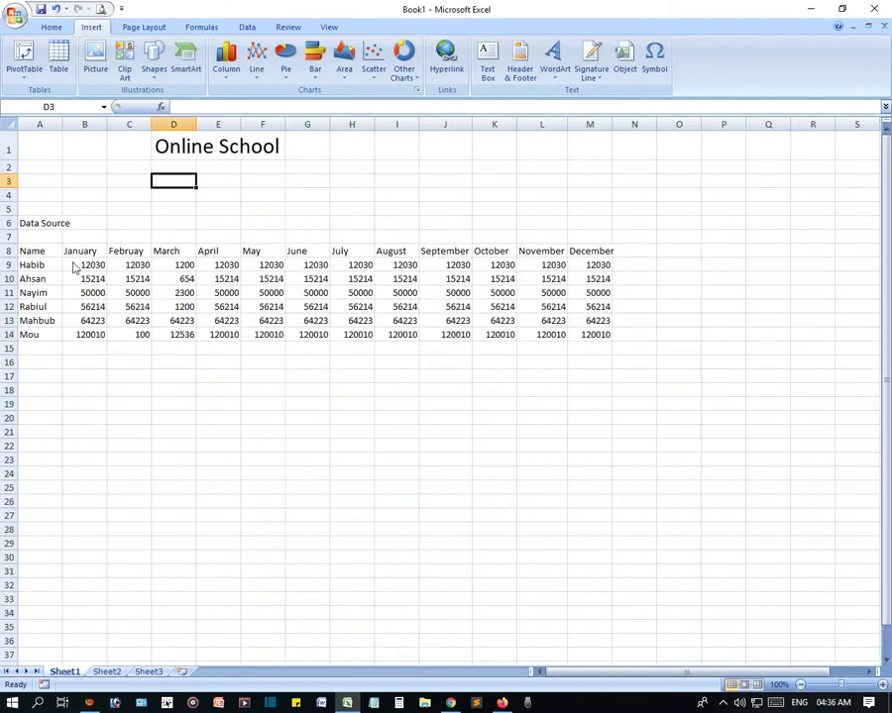
left_click_drag(36, 251, 595, 349)
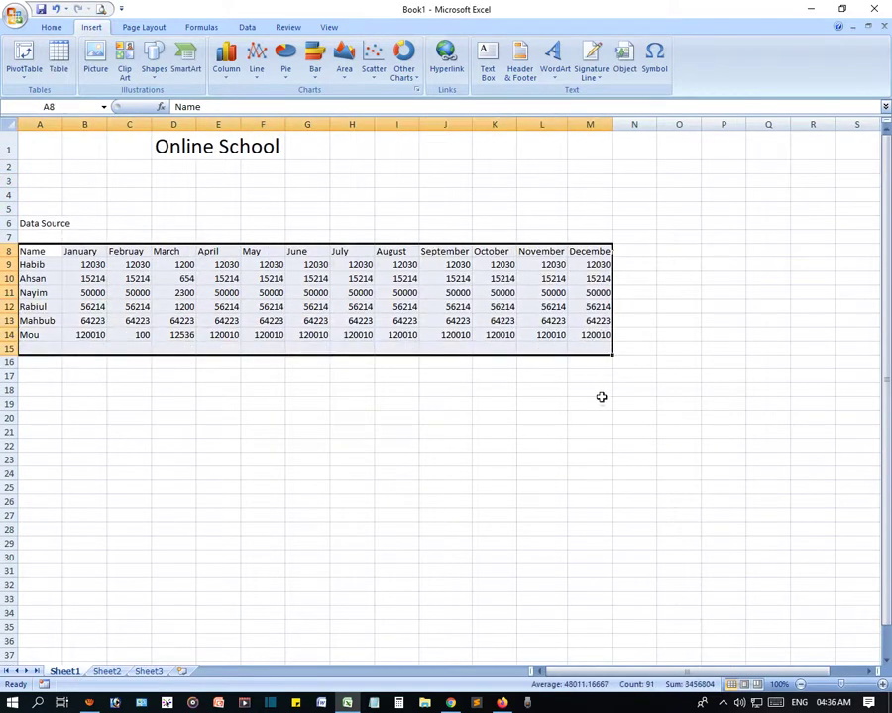
left_click(330, 432)
mouse_move(37, 251)
left_mouse_down()
mouse_move(574, 348)
mouse_move(588, 339)
left_mouse_up()
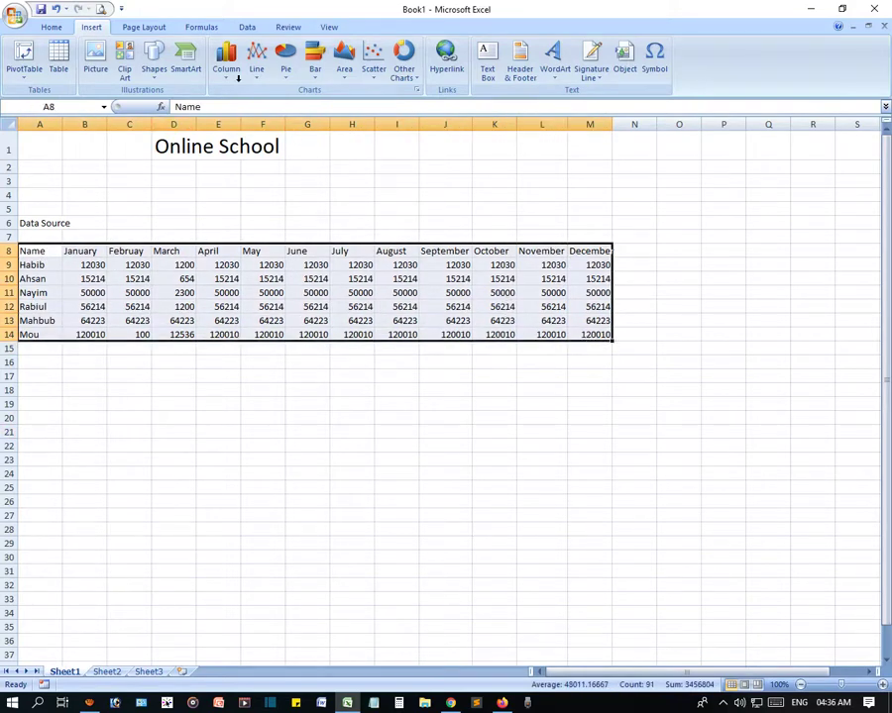
- Insert a 3-D Stacked Area chart of the six students' monthly data
left_click(236, 76)
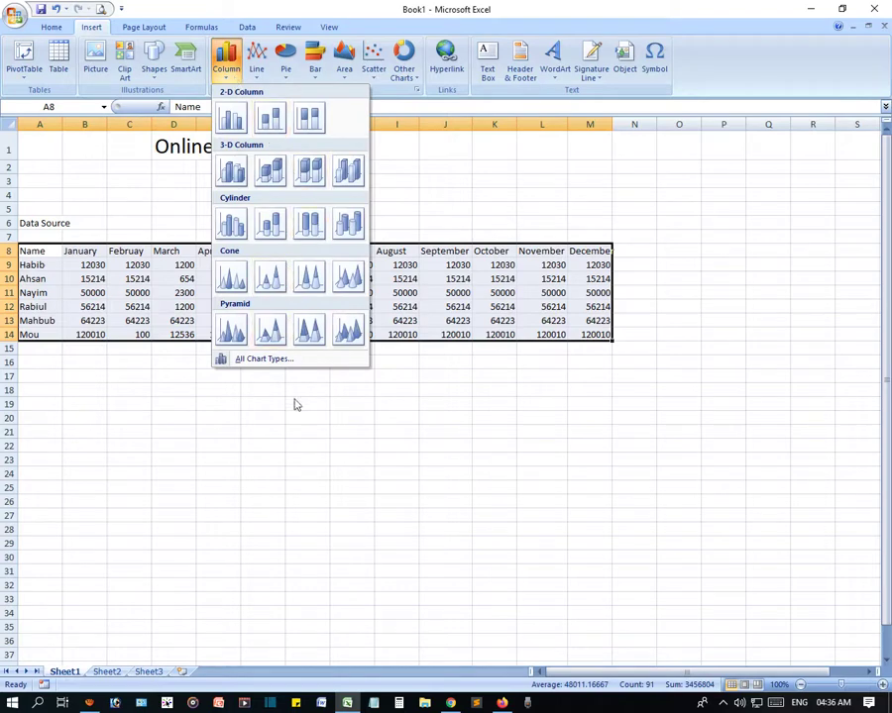
mouse_move(291, 81)
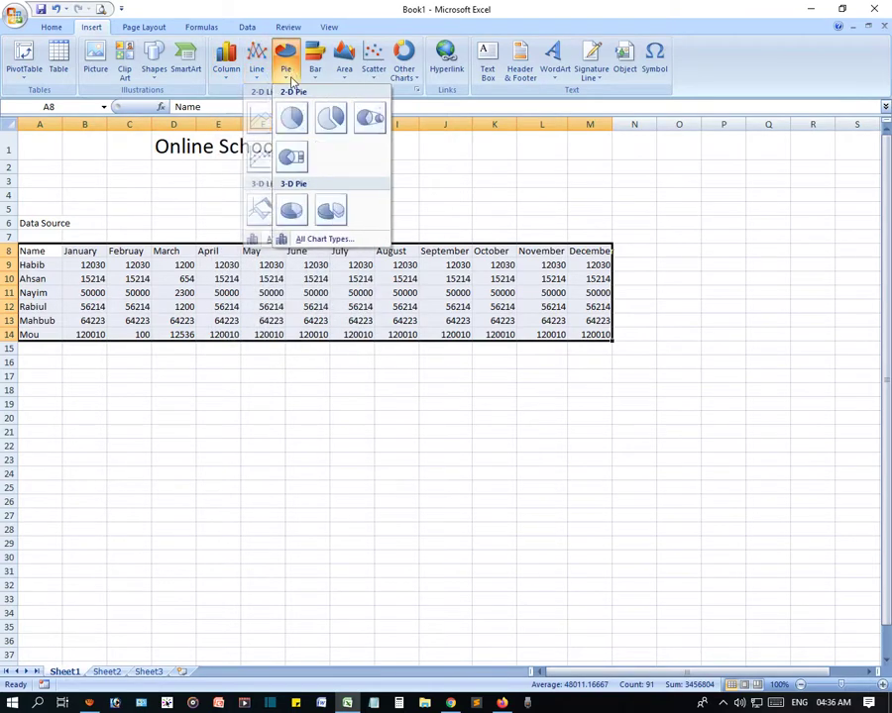
mouse_move(322, 77)
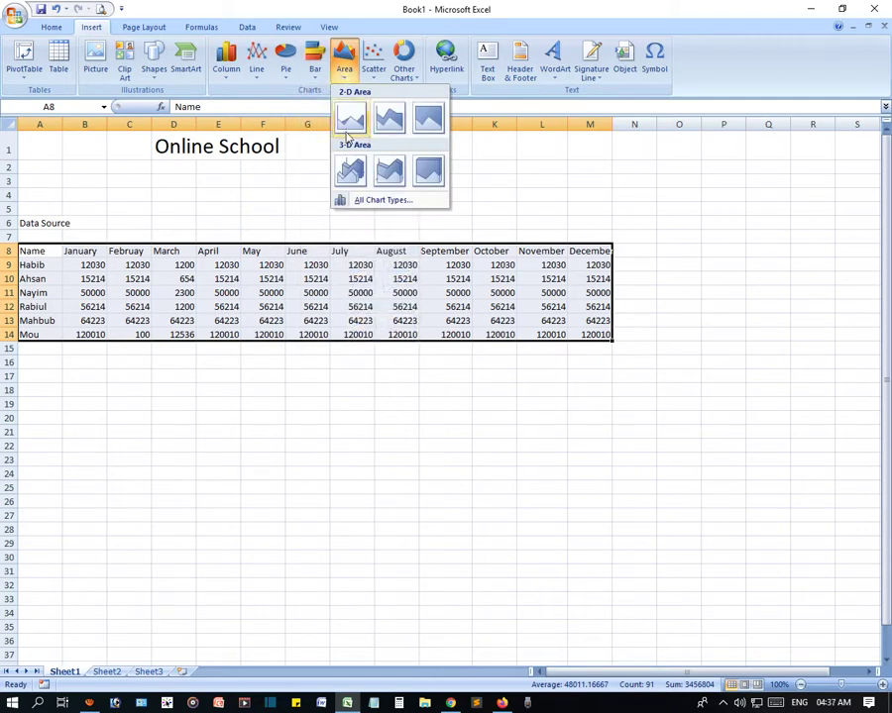
left_click(388, 180)
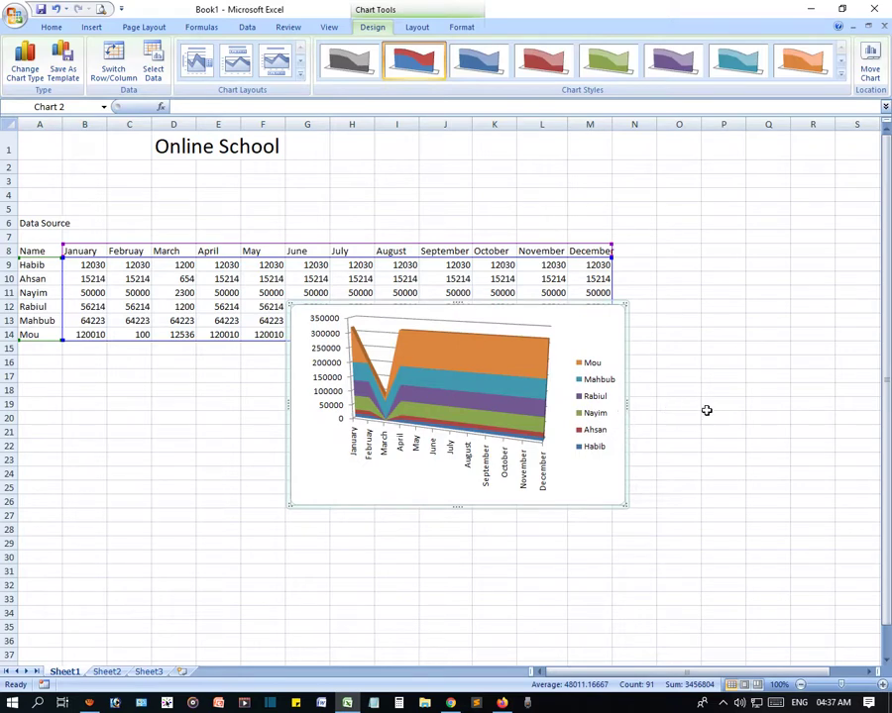
left_click(698, 364)
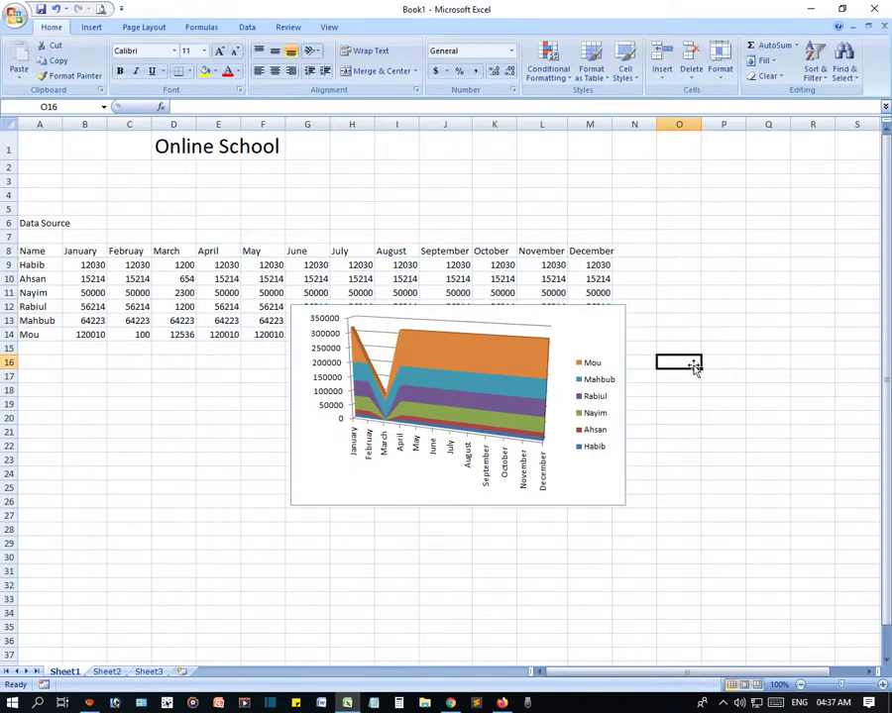